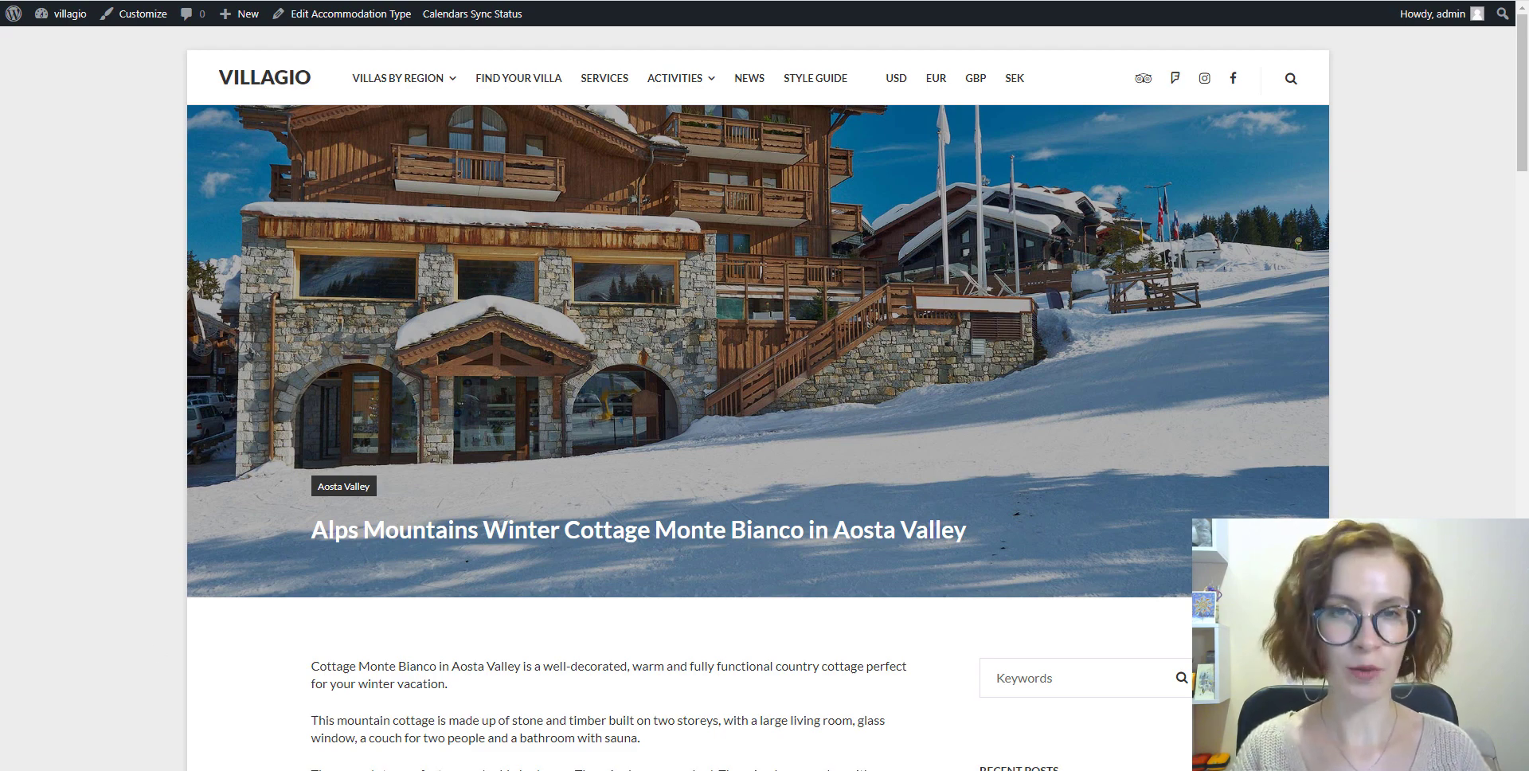
# Review the Alps Mountains Winter Cottage Monte Bianco page, from the description and details through availability and the reservation form to the reviews
pyautogui.scroll(-5, 757, 398)
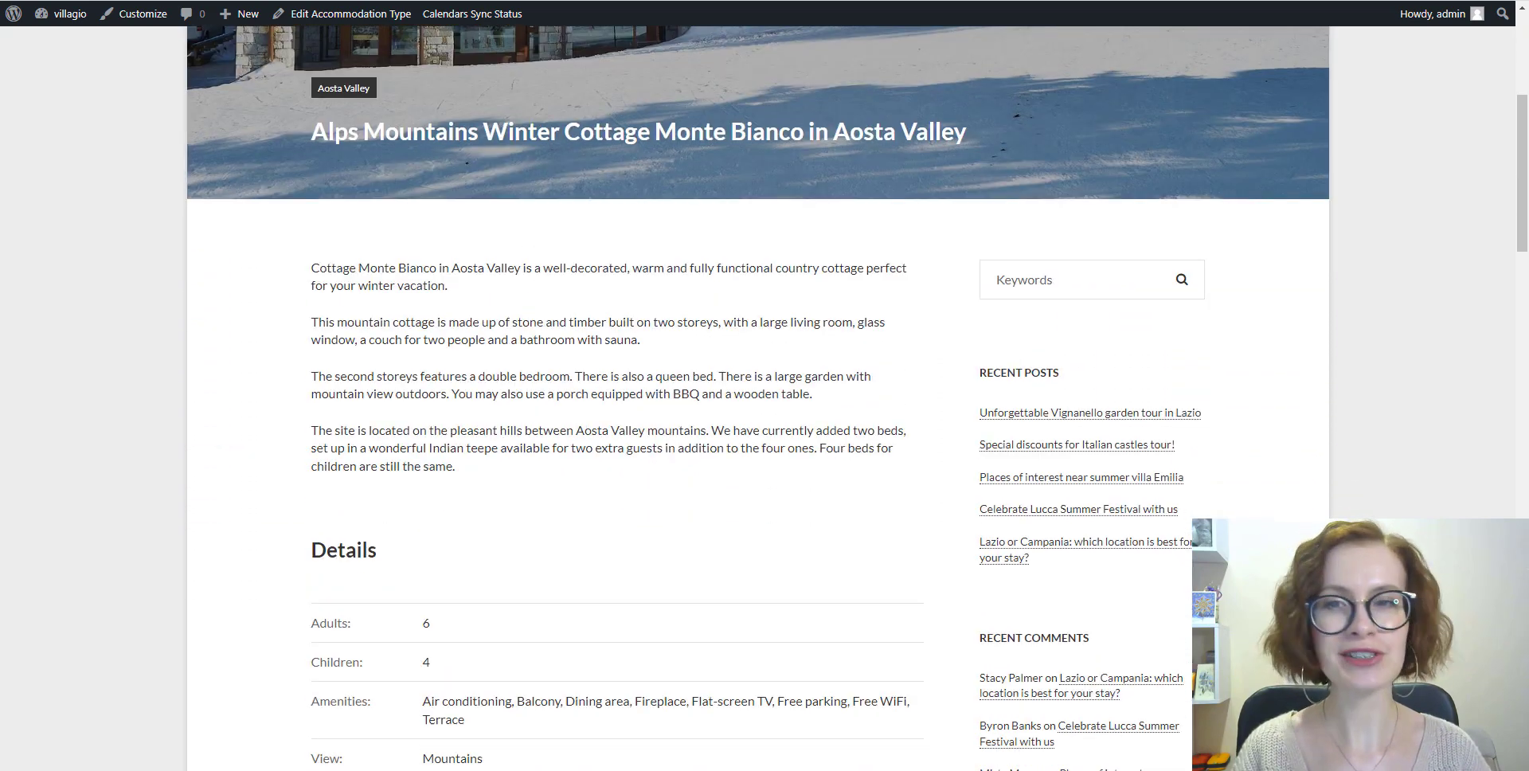
pyautogui.scroll(-5, 756, 399)
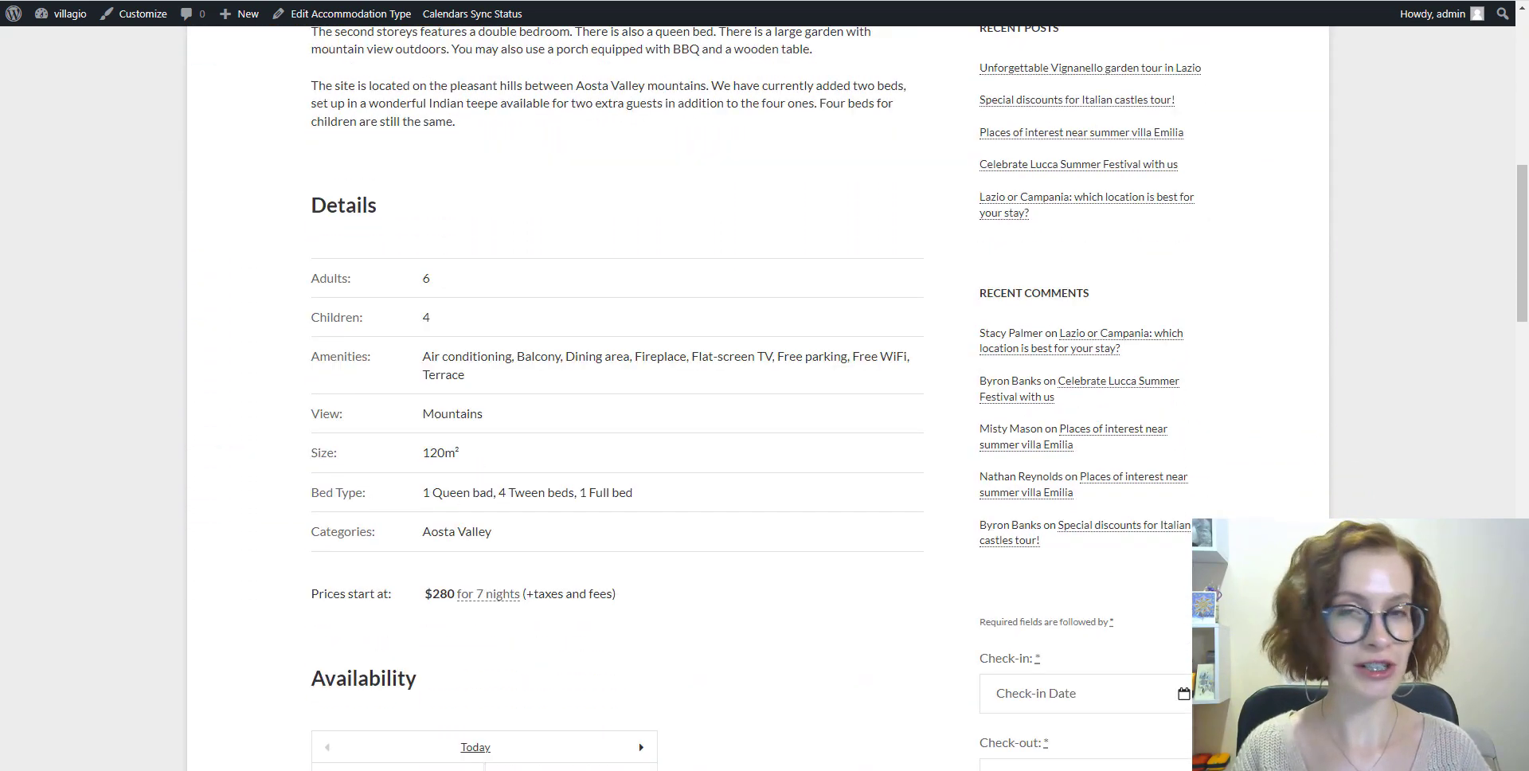
pyautogui.scroll(-3, 757, 398)
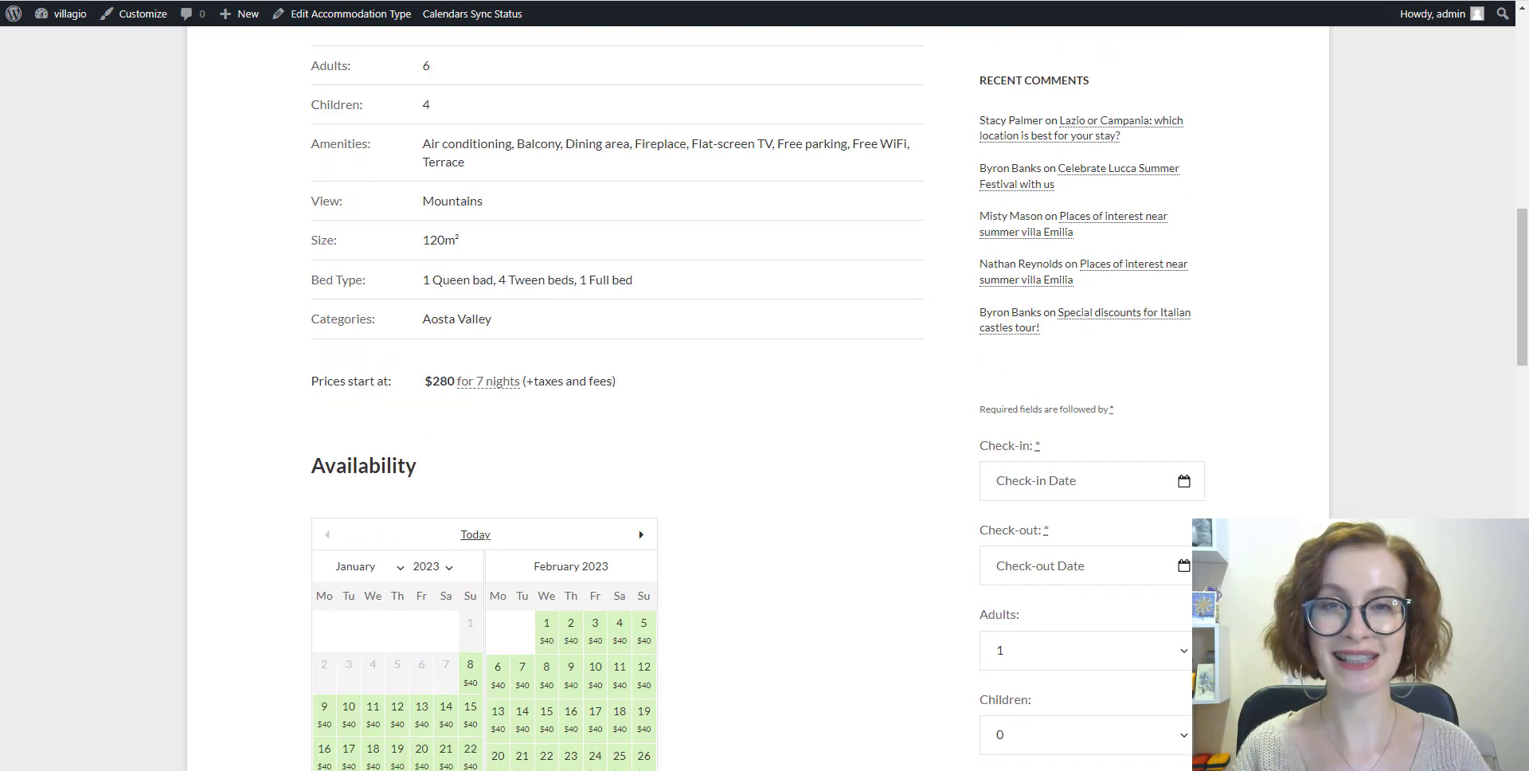
pyautogui.scroll(-2, 757, 398)
pyautogui.scroll(-5, 756, 398)
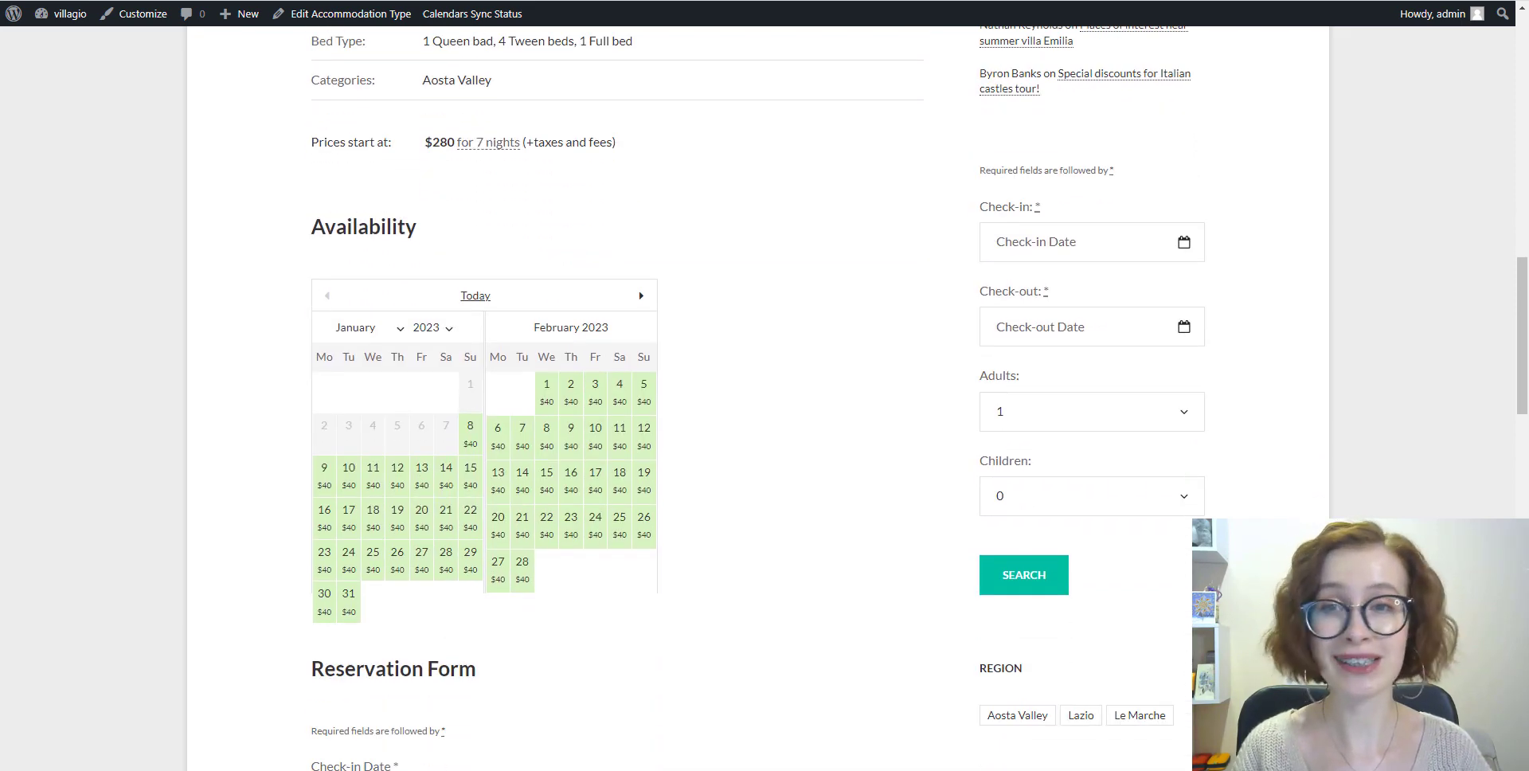
pyautogui.scroll(-1, 756, 398)
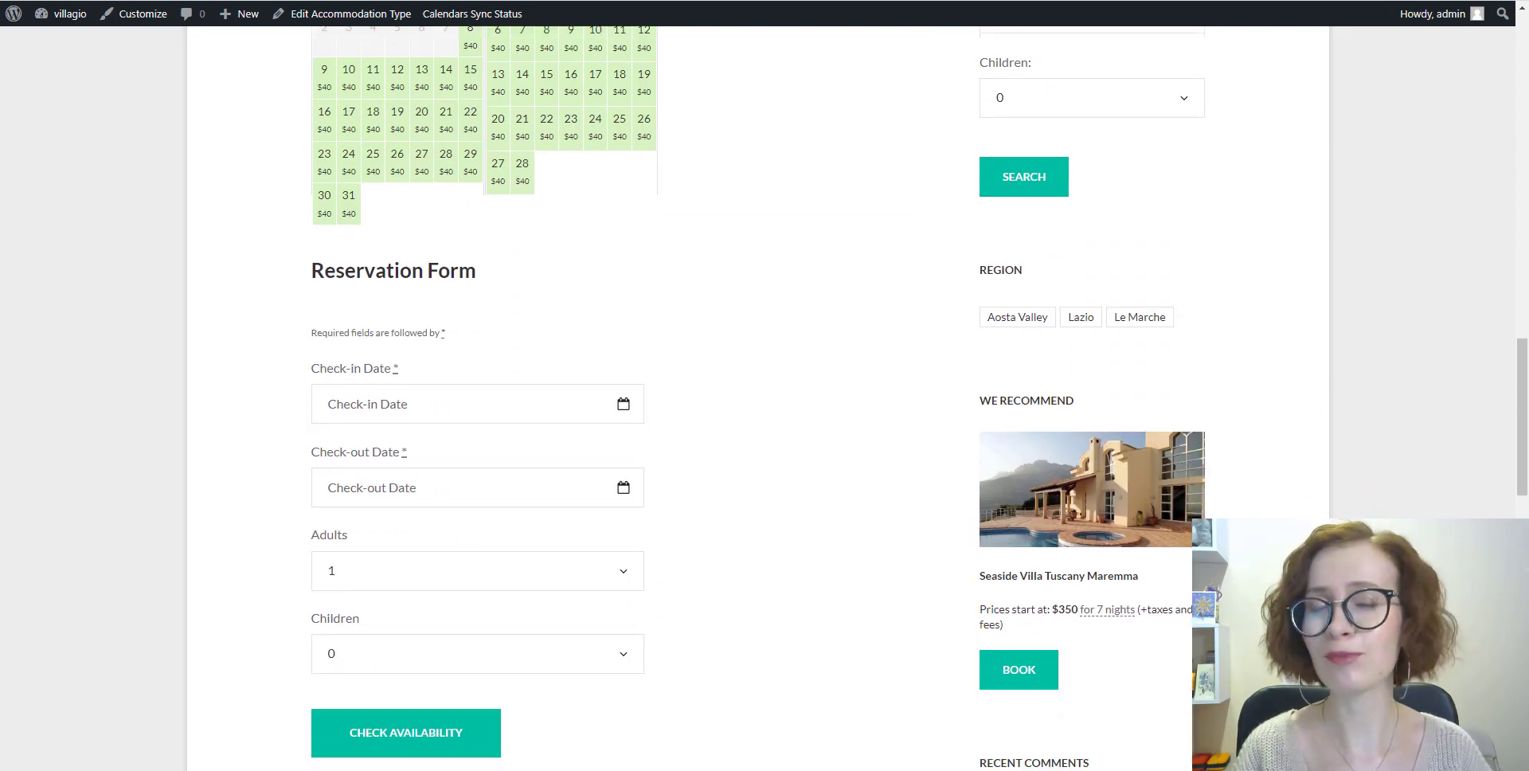
pyautogui.scroll(-2, 757, 398)
pyautogui.scroll(-1, 756, 398)
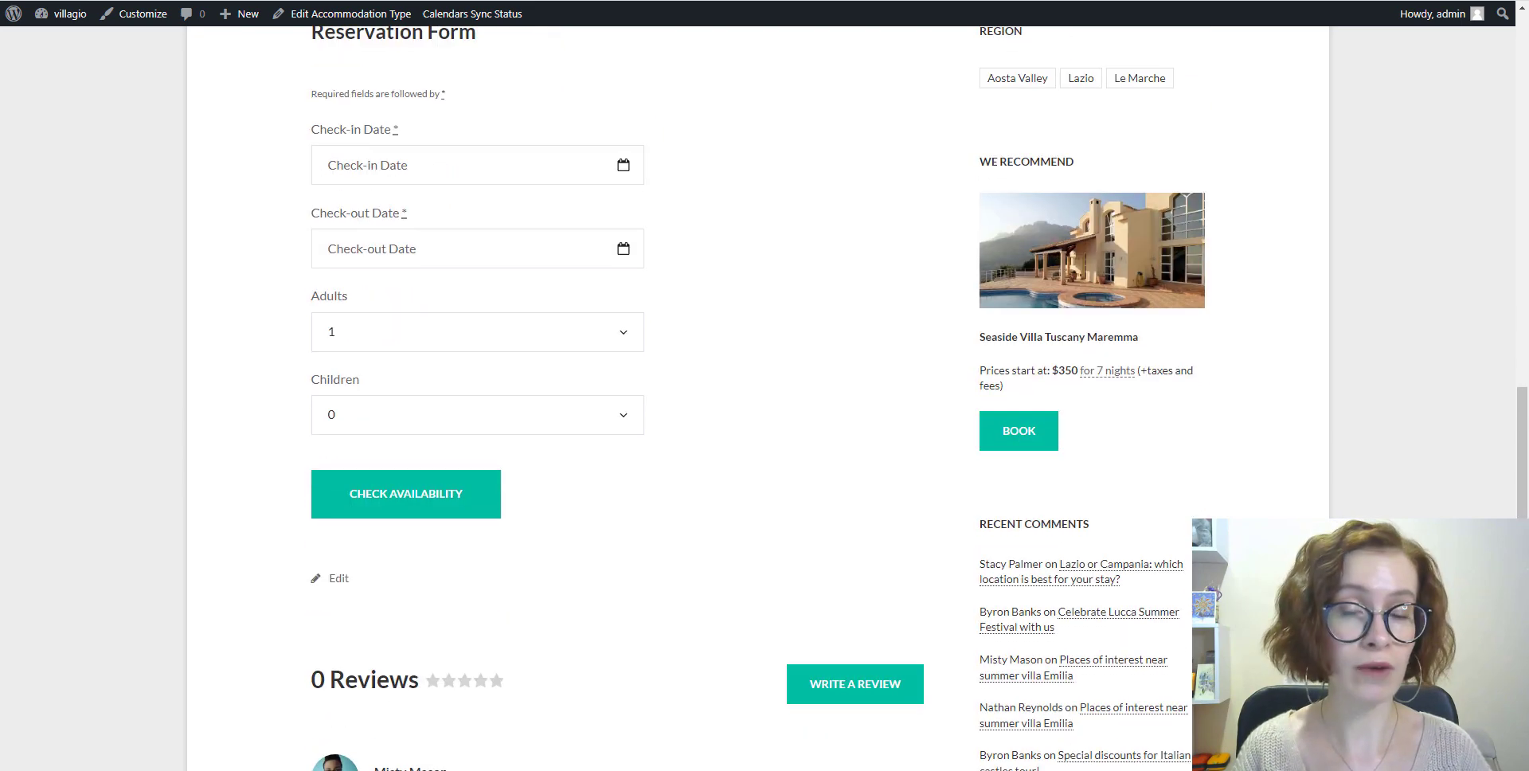
pyautogui.scroll(-4, 756, 398)
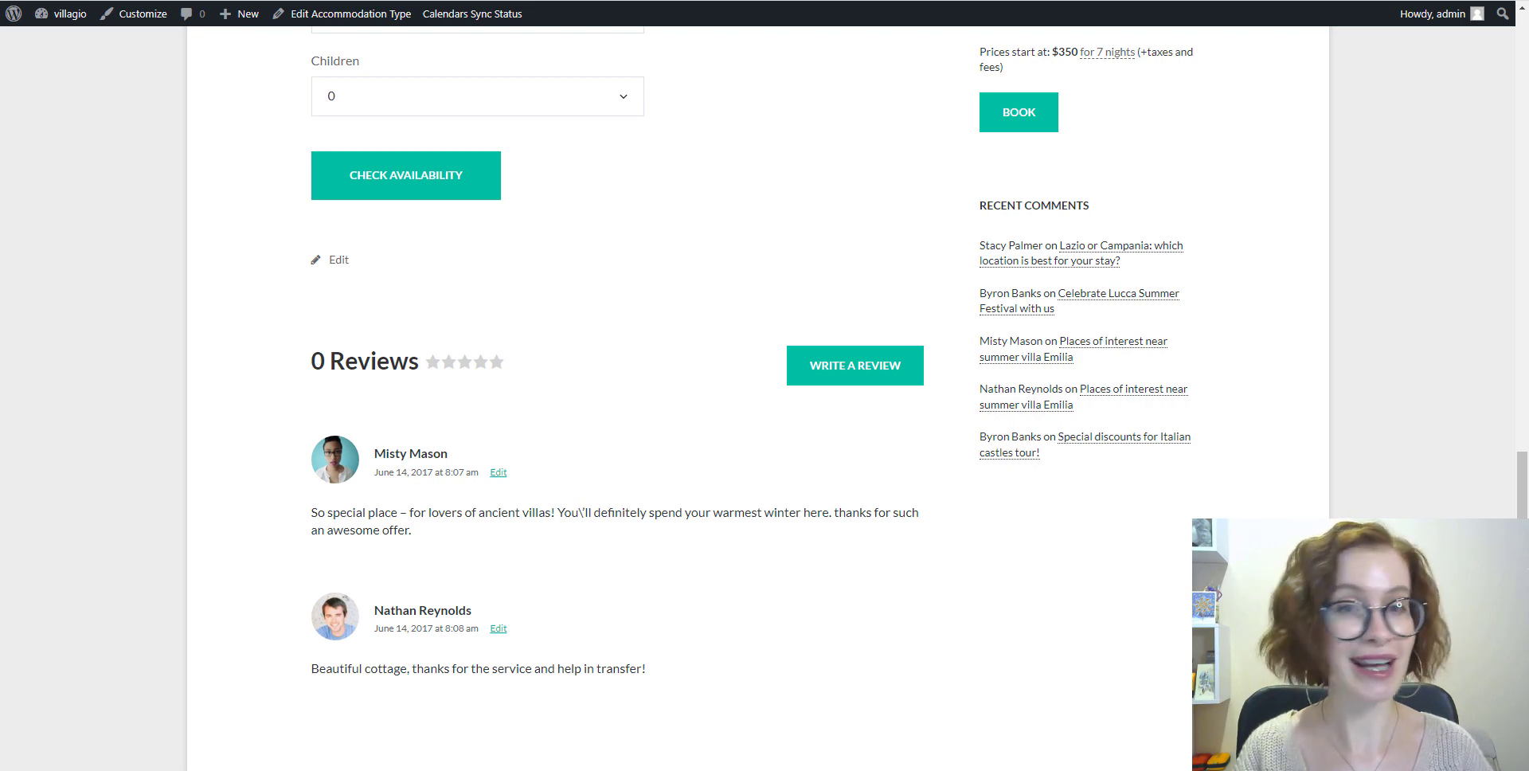
# Switch to the Activities page editor and view the templates available for that page
pyautogui.hotkey('ctrl', 'Tab')
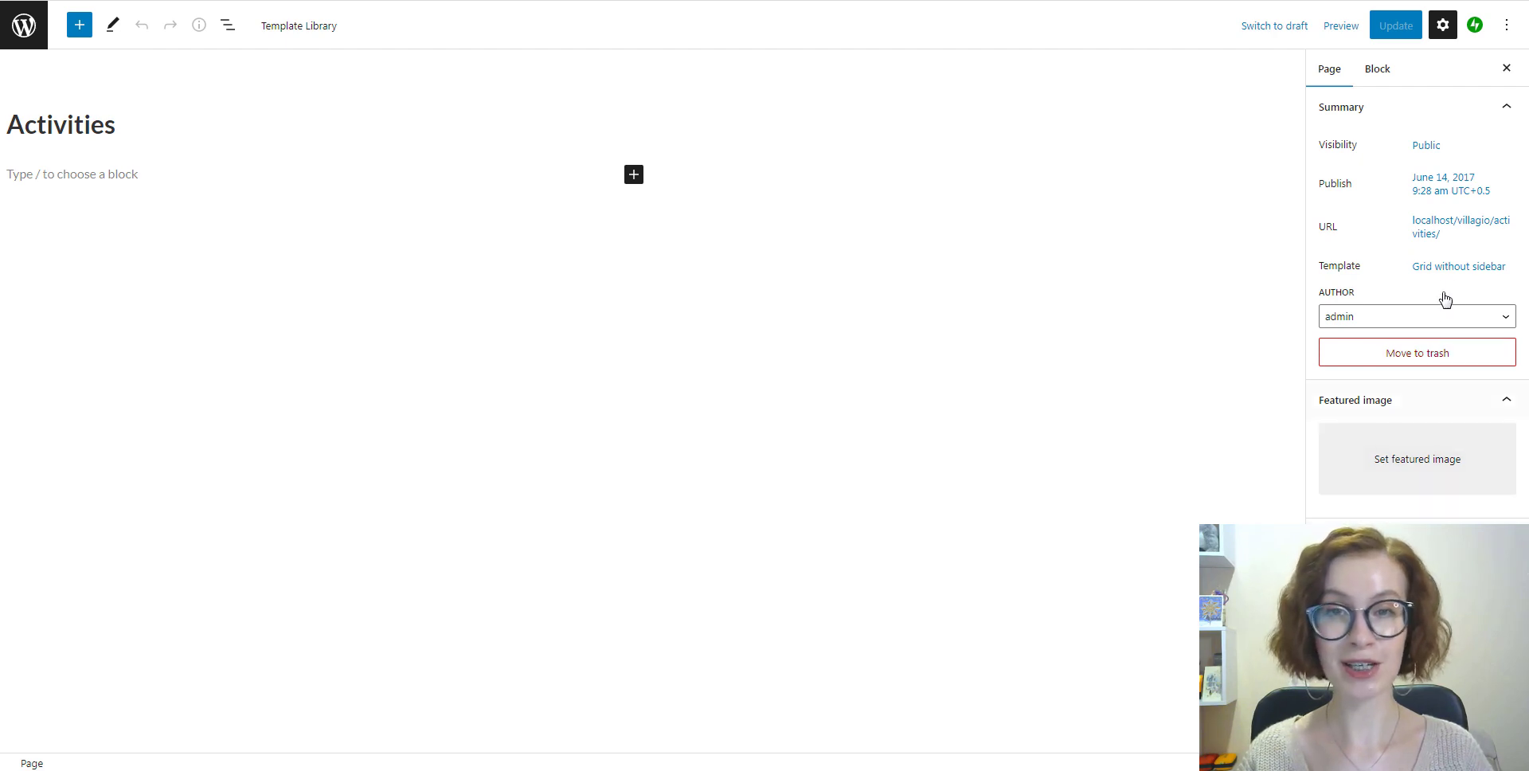
pyautogui.click(1460, 271)
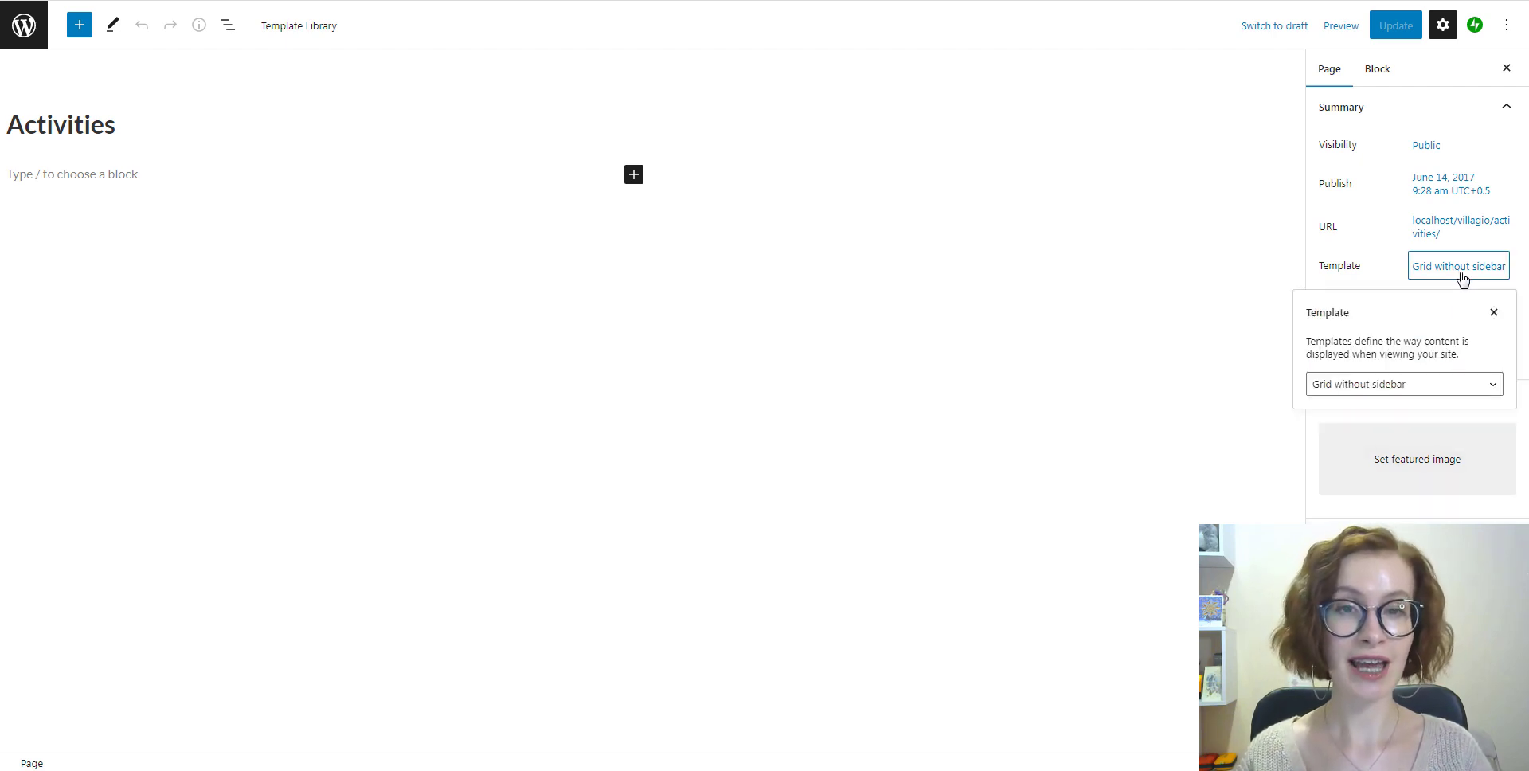
pyautogui.click(1485, 392)
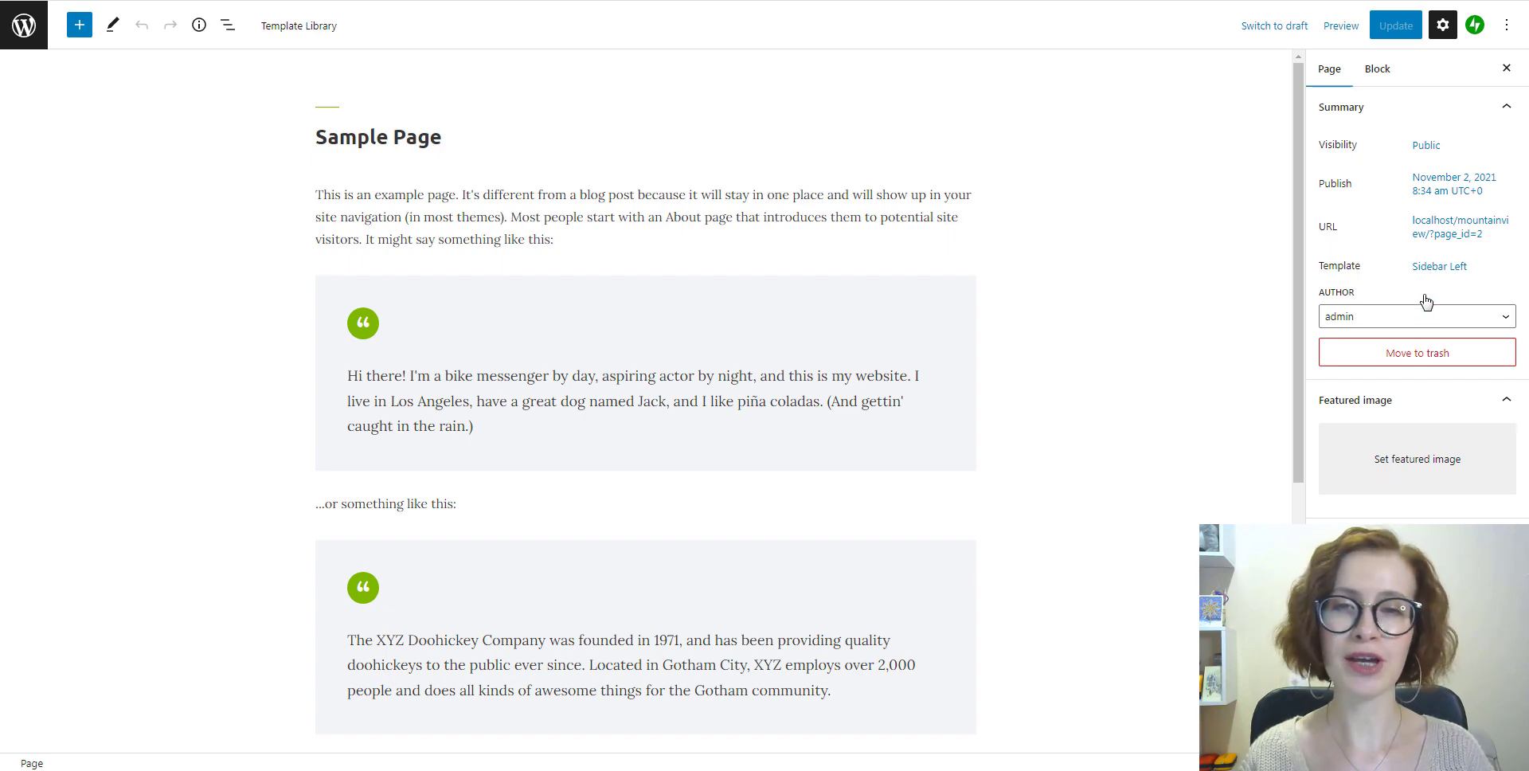
# View the list of templates offered for the Sample Page
pyautogui.click(1438, 271)
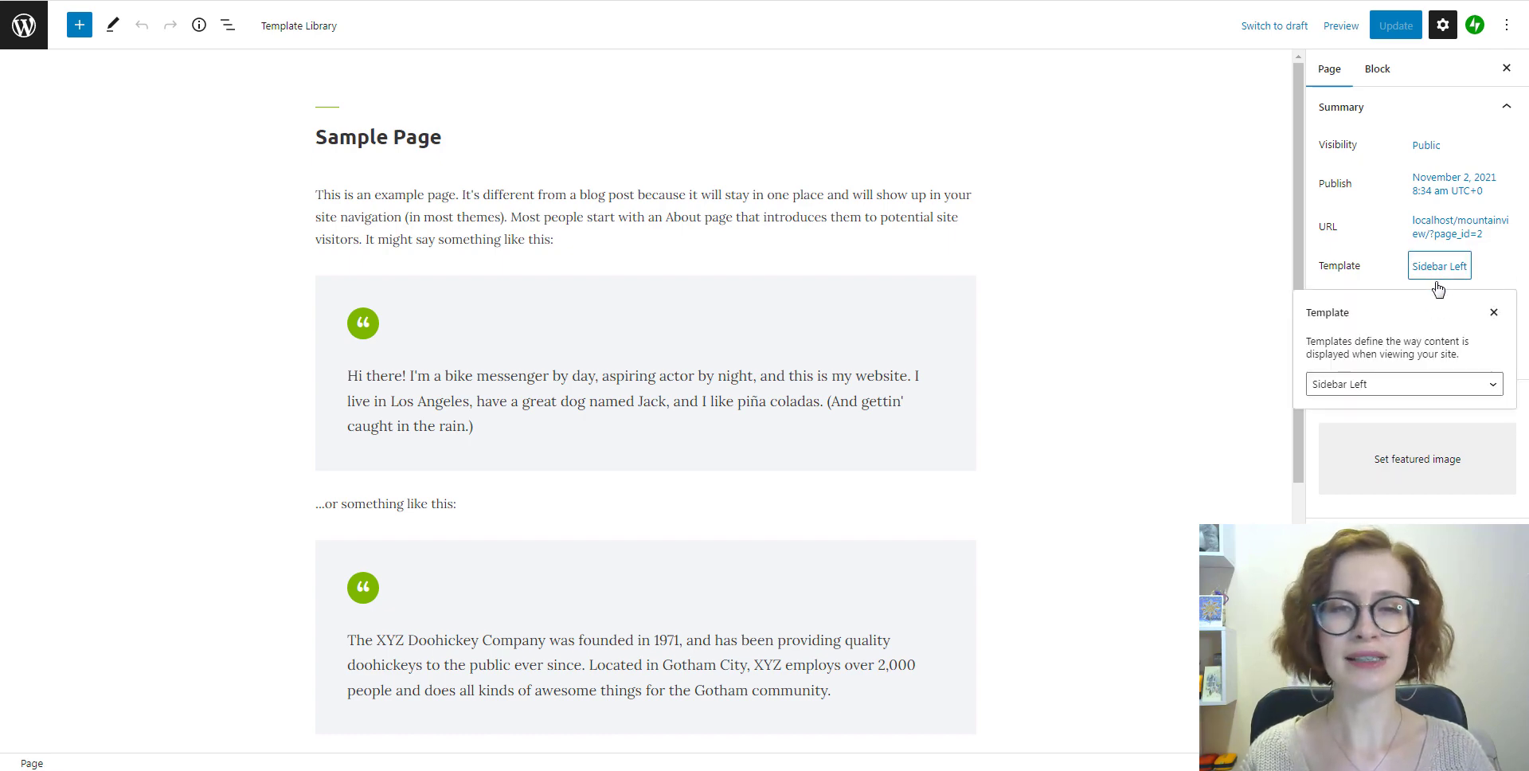
pyautogui.click(1469, 384)
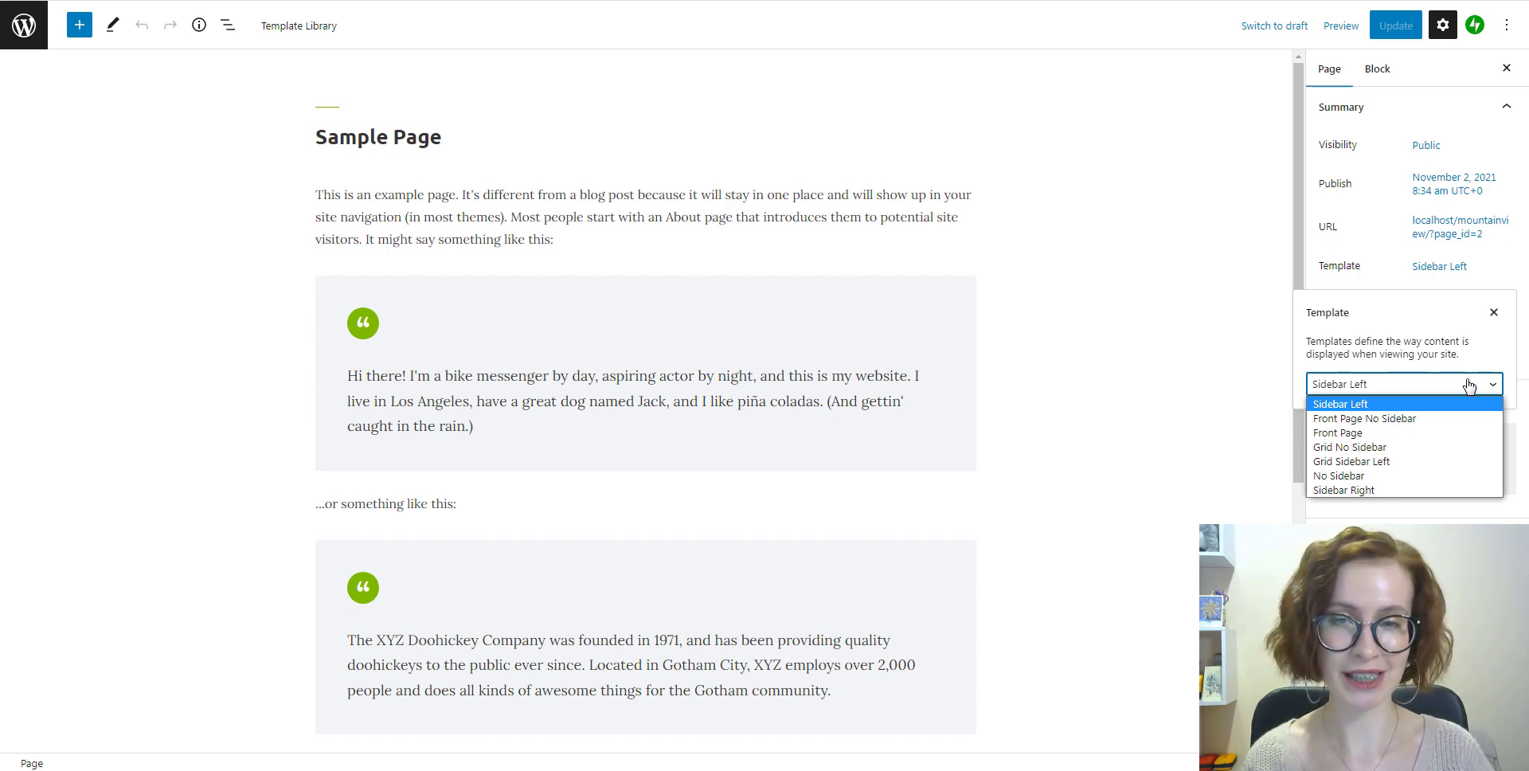
pyautogui.click(1469, 385)
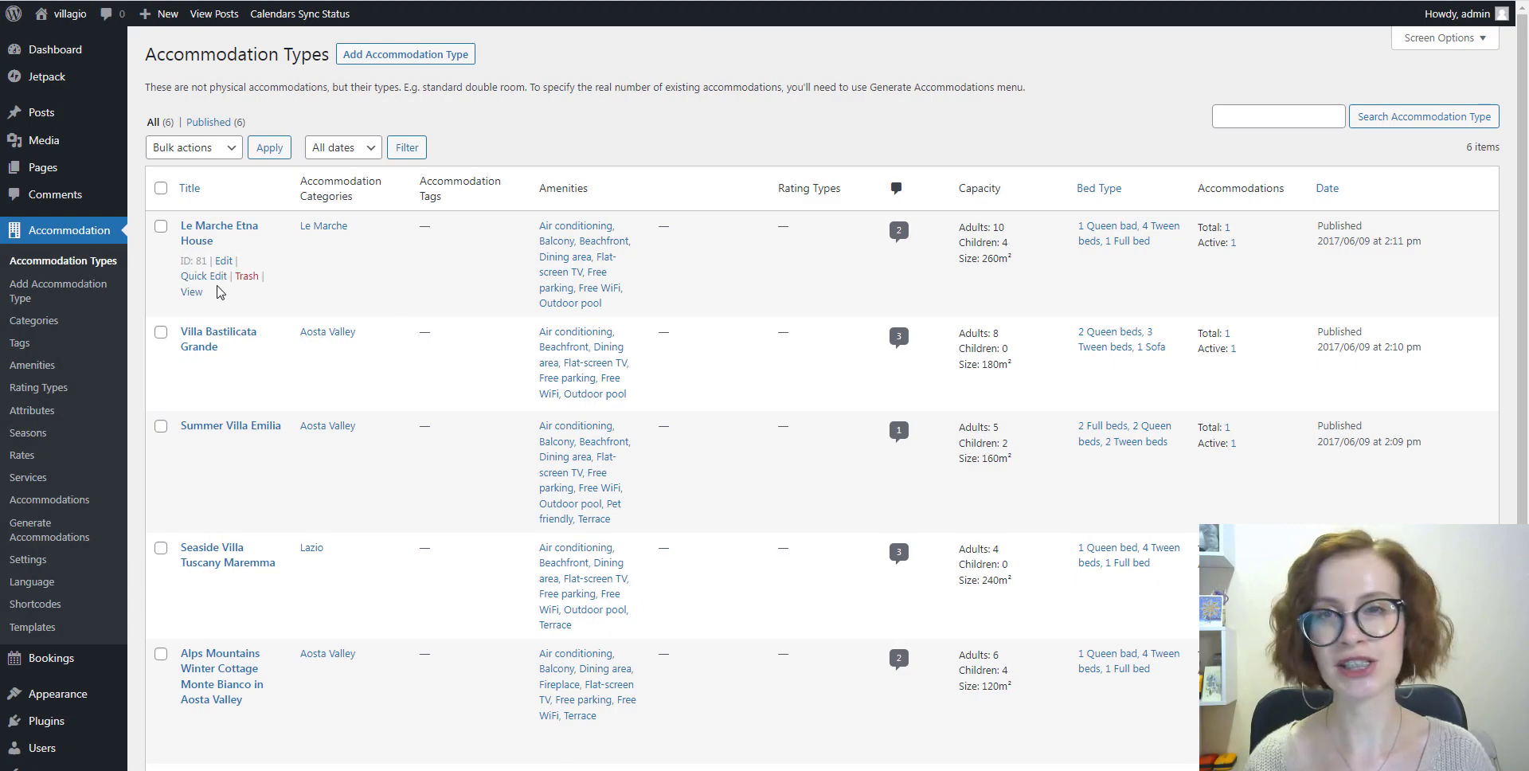
# Open the Le Marche Etna House accommodation type for quick editing and view its template choices
pyautogui.click(206, 276)
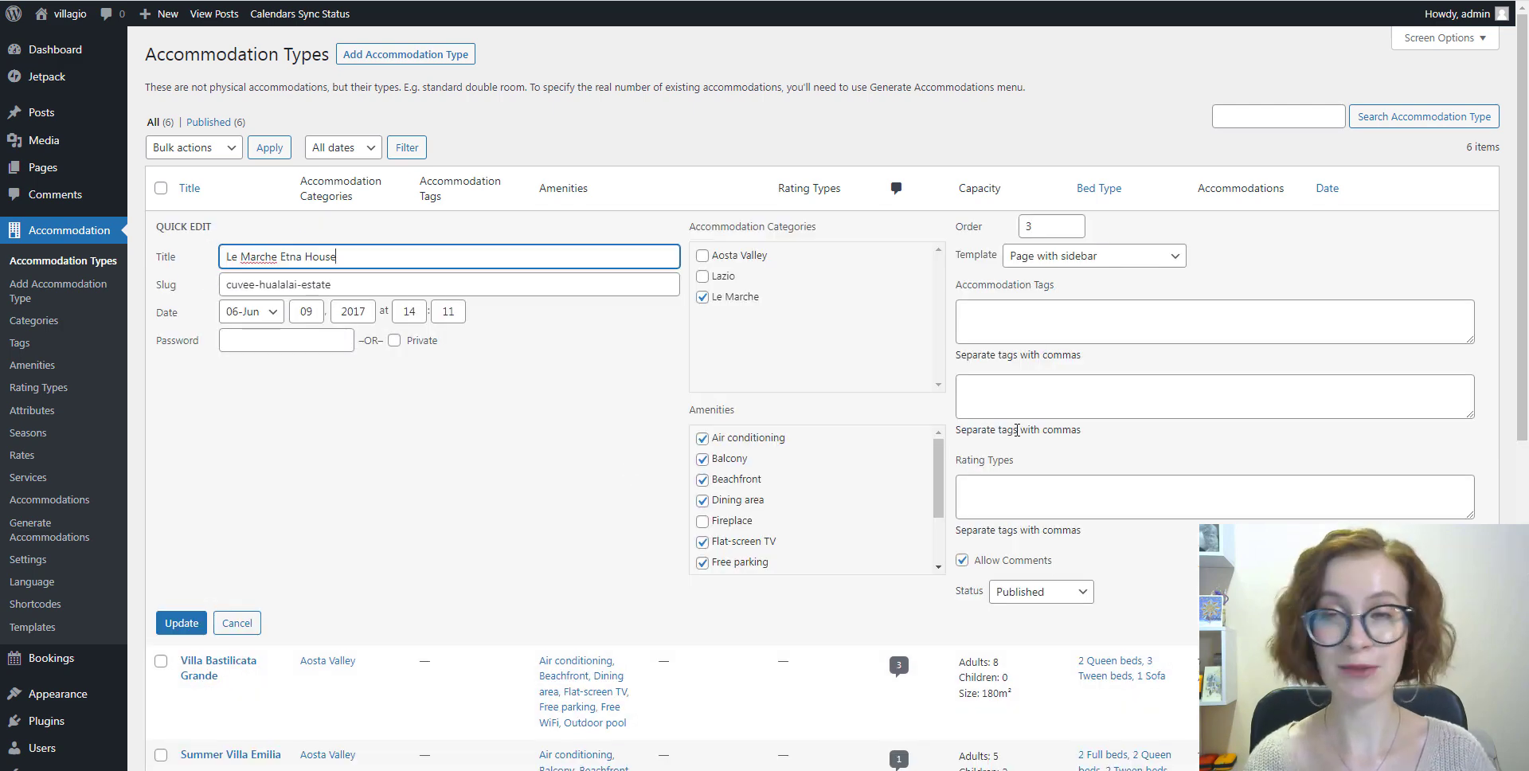
pyautogui.click(1175, 257)
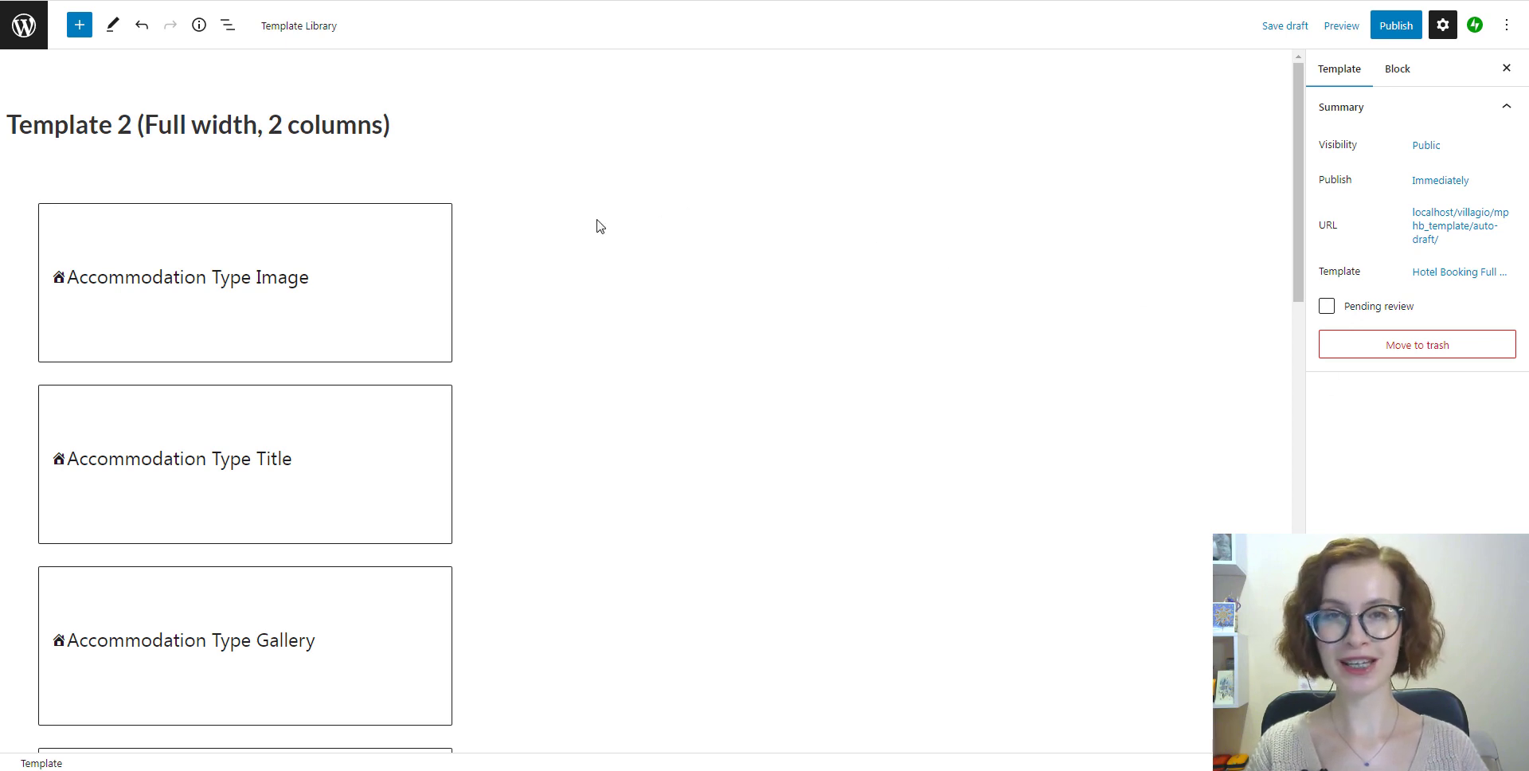
# Expand the Hotel Booking Wrapper in the block outline and turn on slider display for the Accommodation Type Gallery block
pyautogui.click(228, 27)
pyautogui.click(15, 108)
pyautogui.moveTo(1300, 257); pyautogui.dragTo(1293, 290)
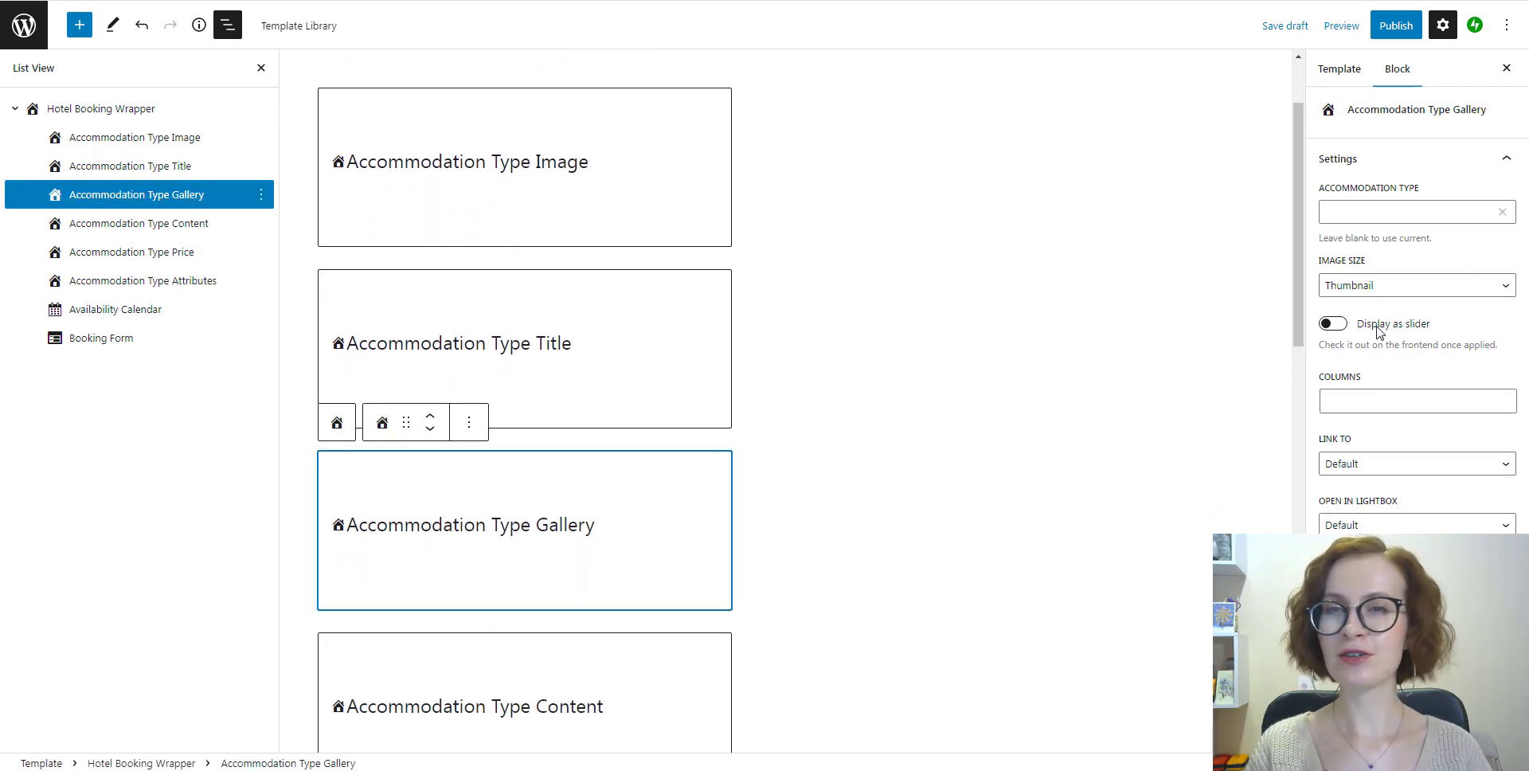
pyautogui.click(1342, 325)
# Inspect the settings of the Accommodation Type Attributes and Availability Calendar blocks
pyautogui.scroll(-5, 648, 573)
pyautogui.click(648, 573)
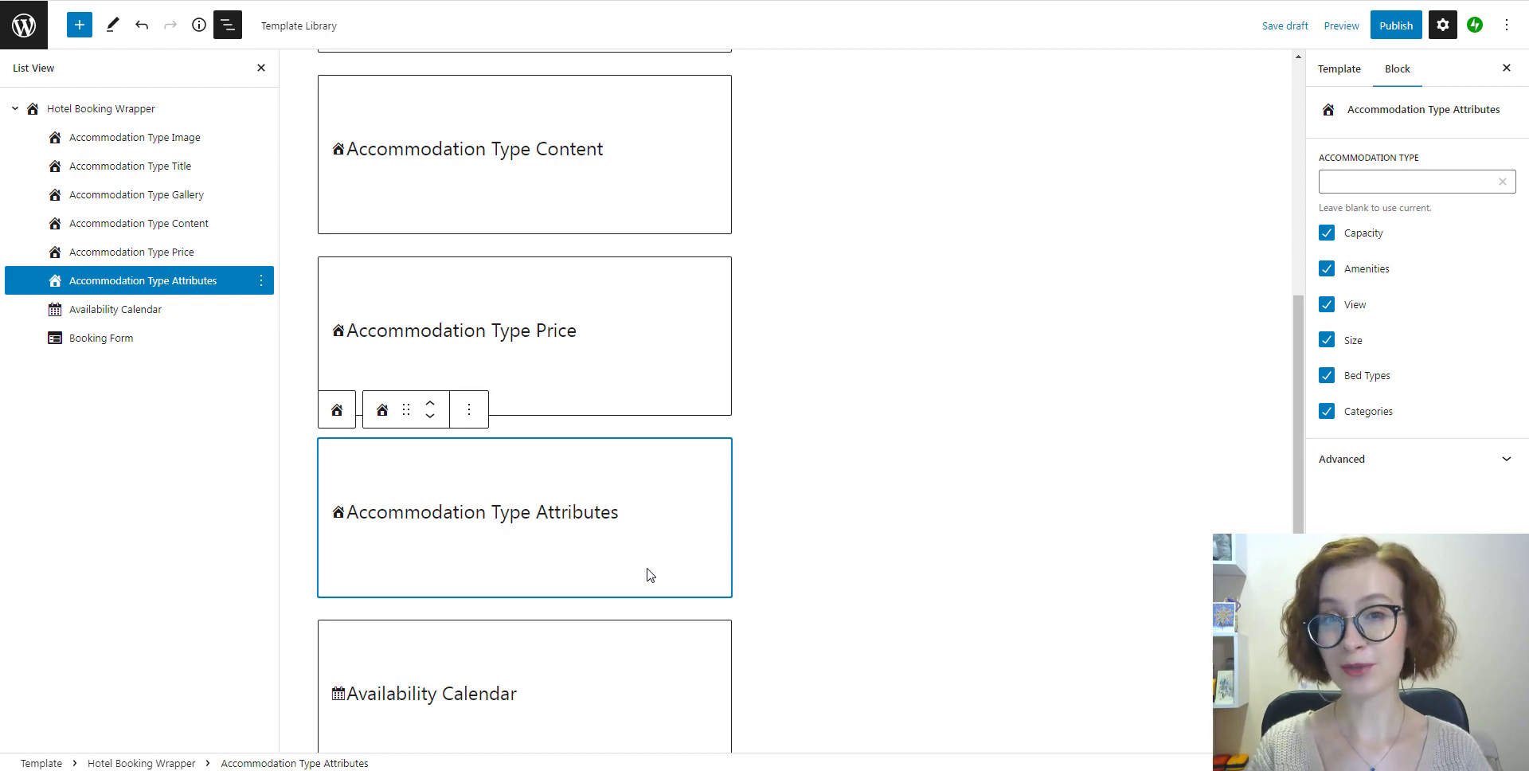
pyautogui.click(645, 670)
pyautogui.scroll(-2, 646, 669)
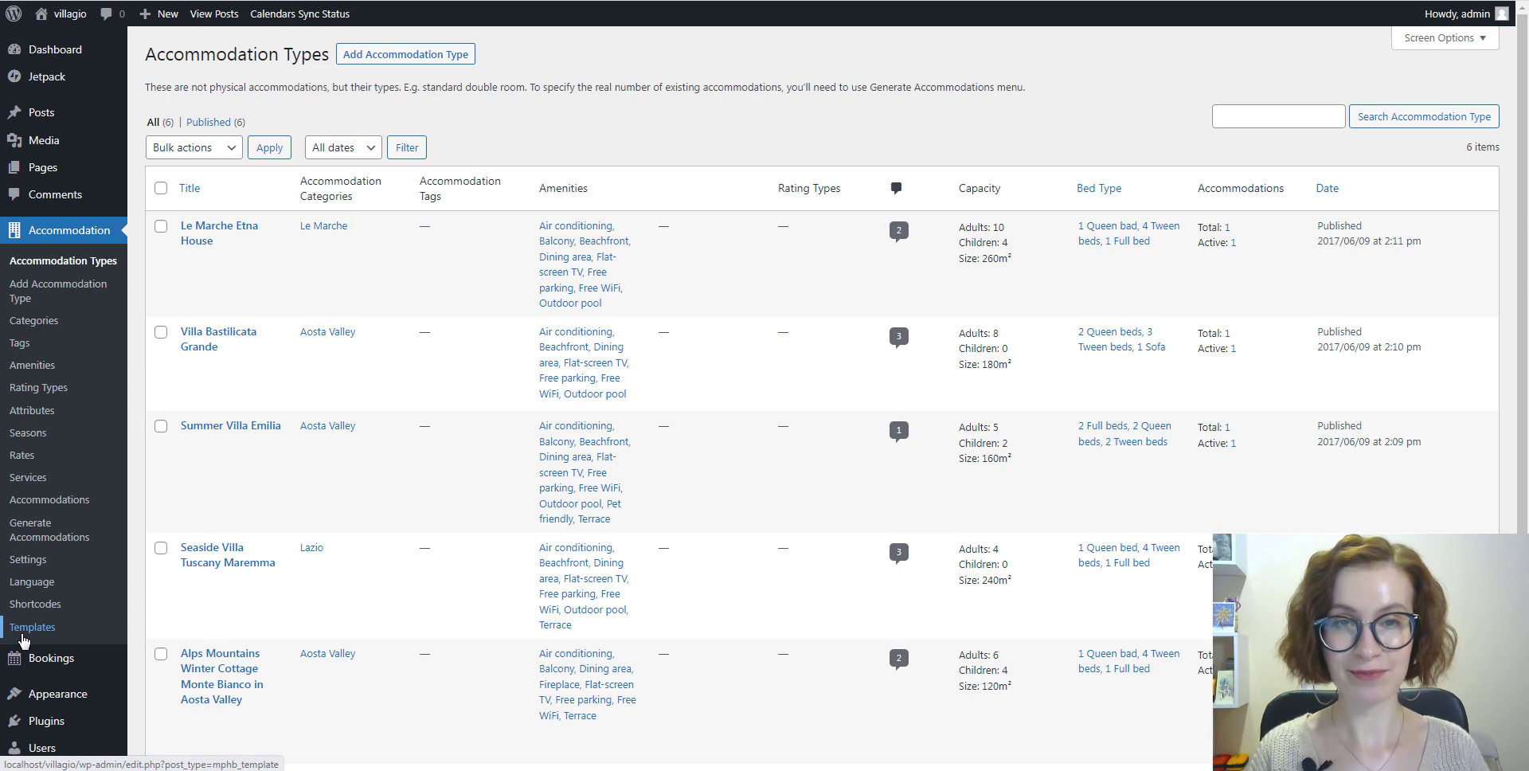
# Create a new accommodation template titled "Template 2 (Full width, 2 columns)"
pyautogui.click(22, 635)
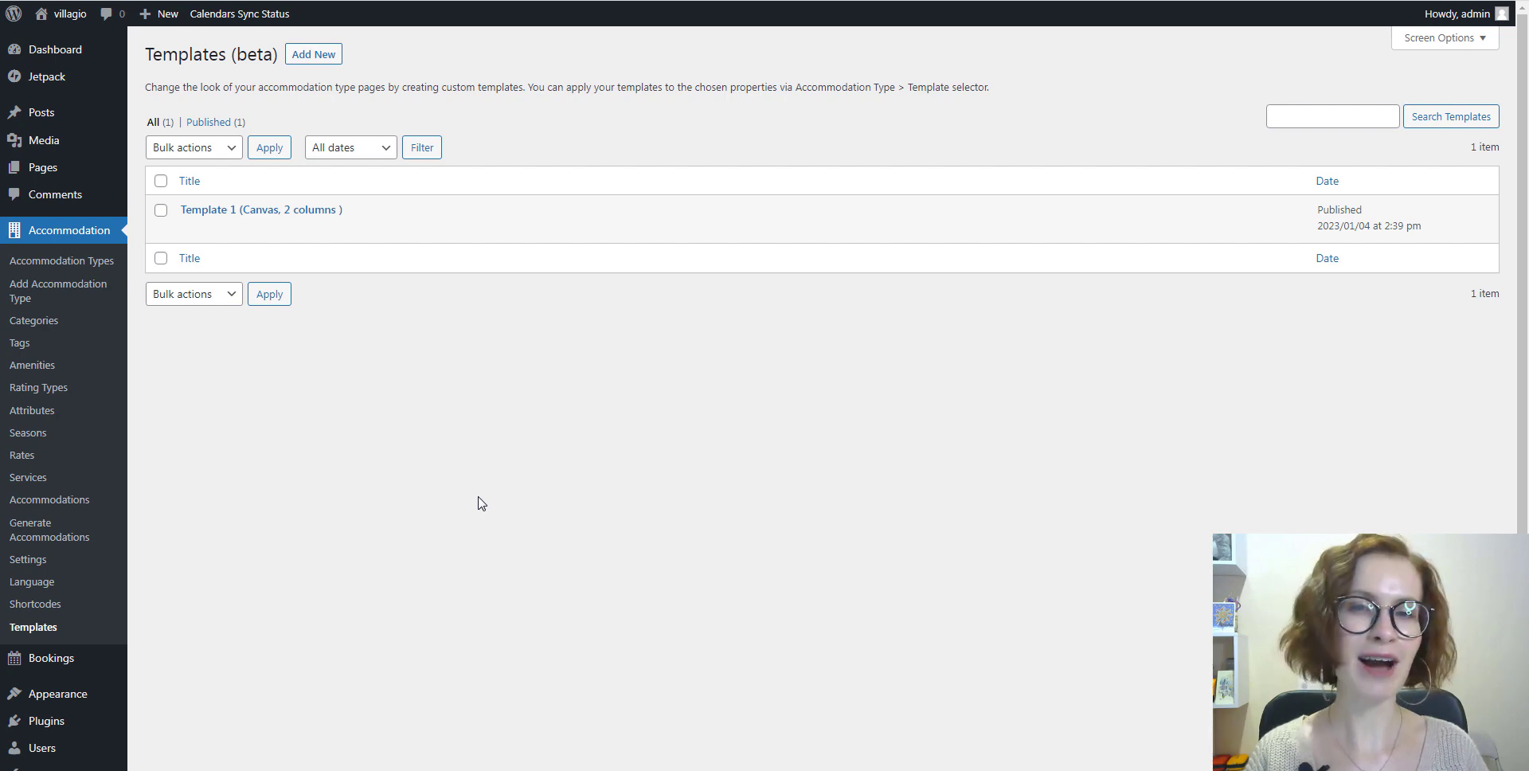
pyautogui.click(319, 63)
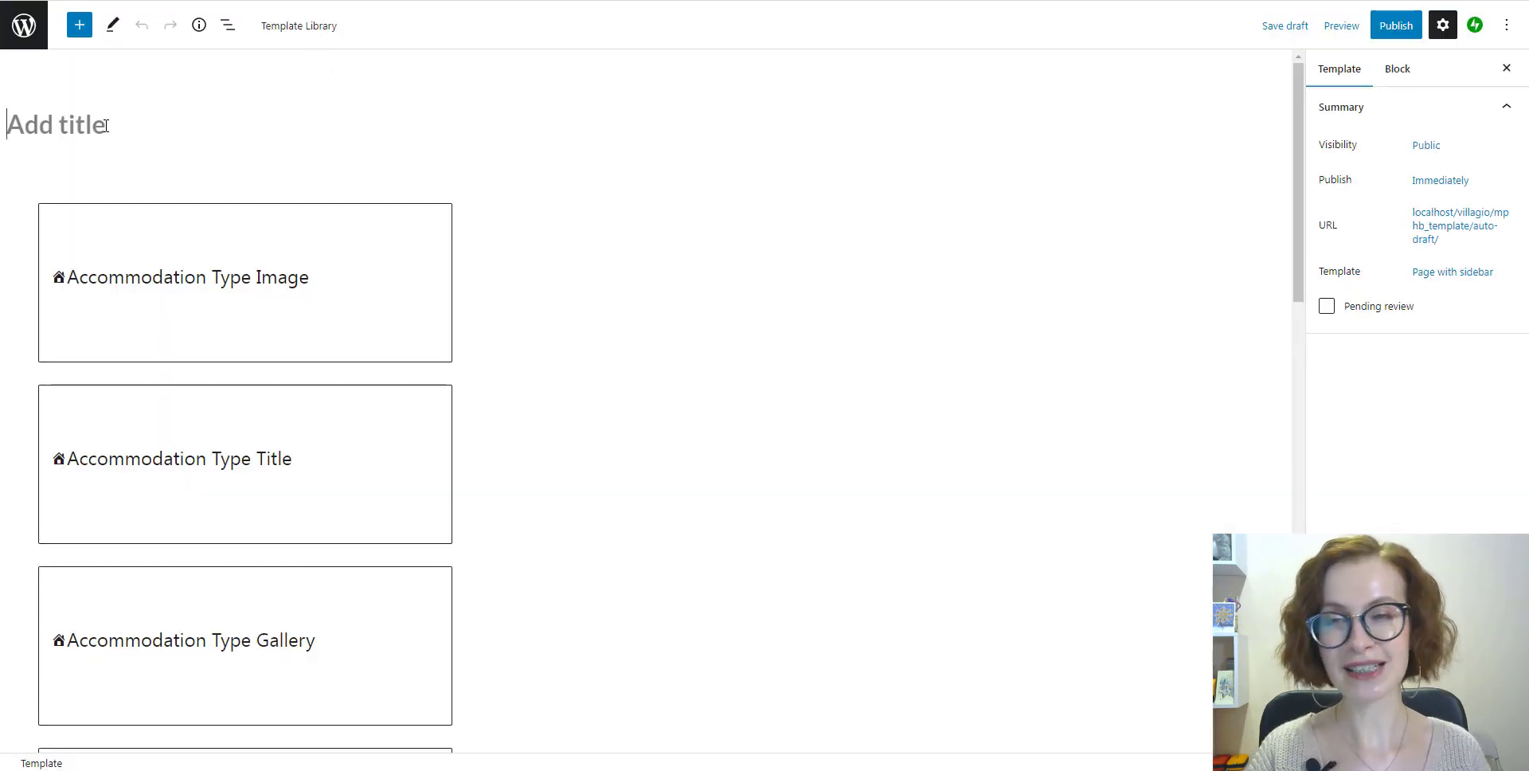
pyautogui.write('Template')
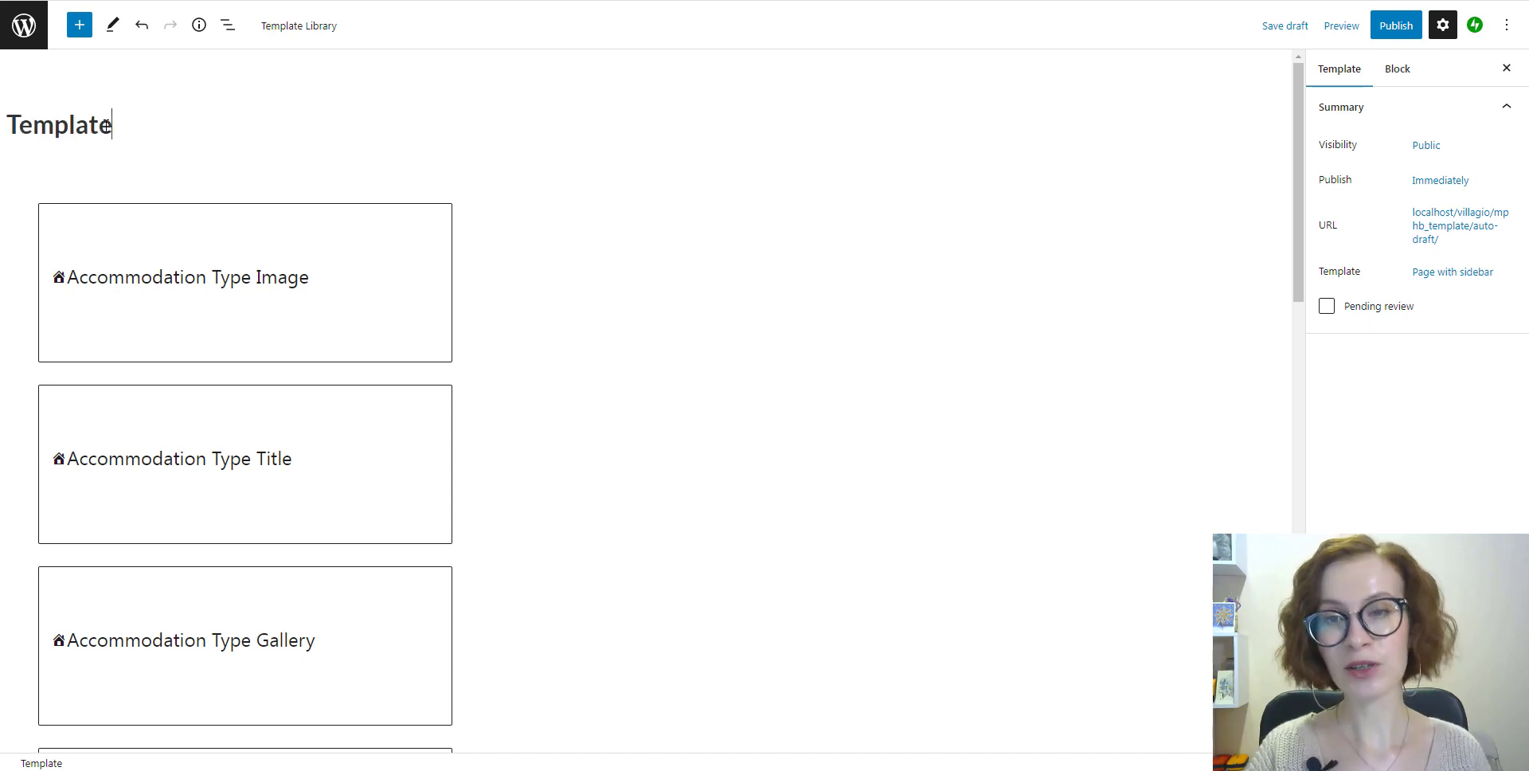
pyautogui.write(' 2 ')
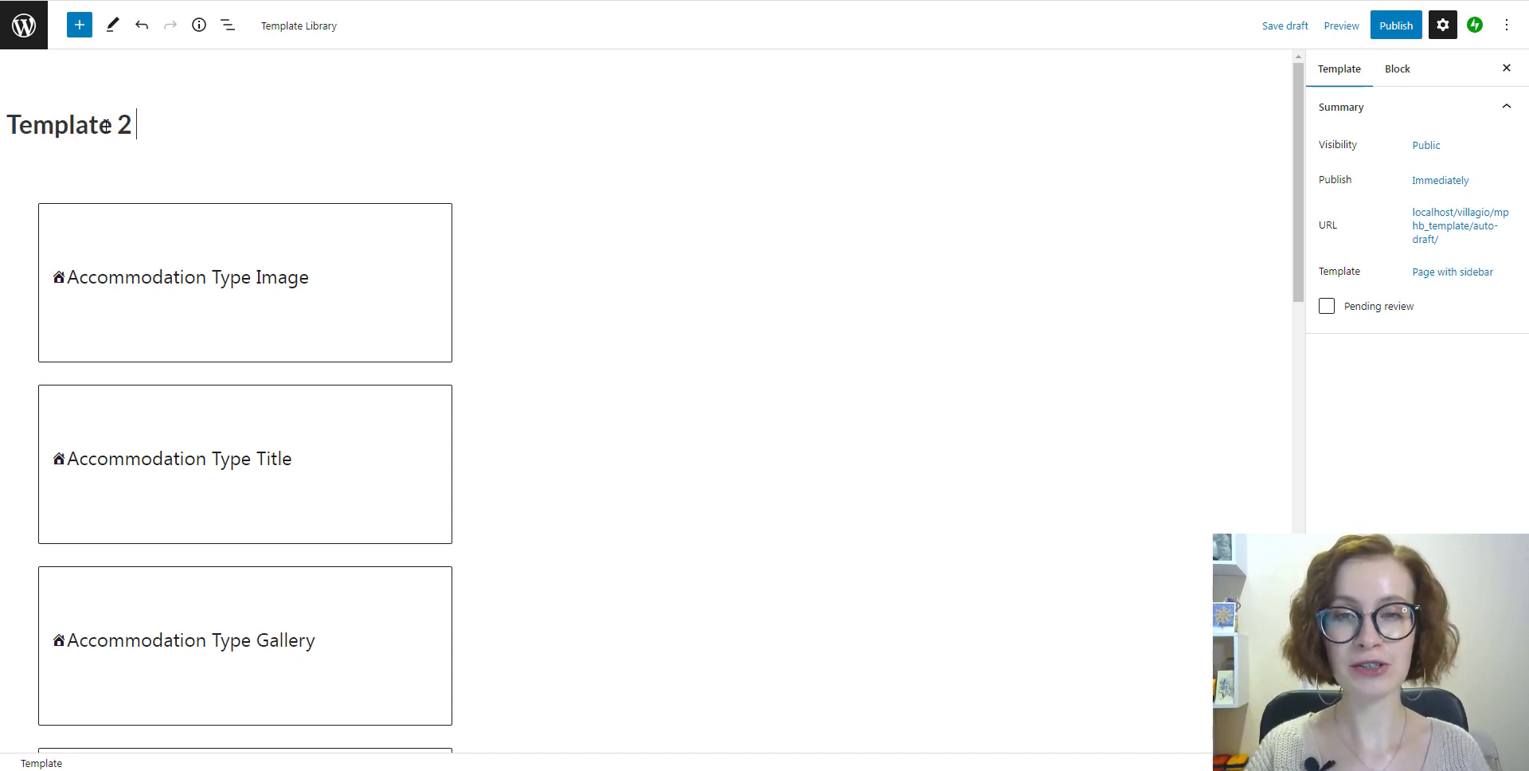
pyautogui.write('(Full width, 2 c')
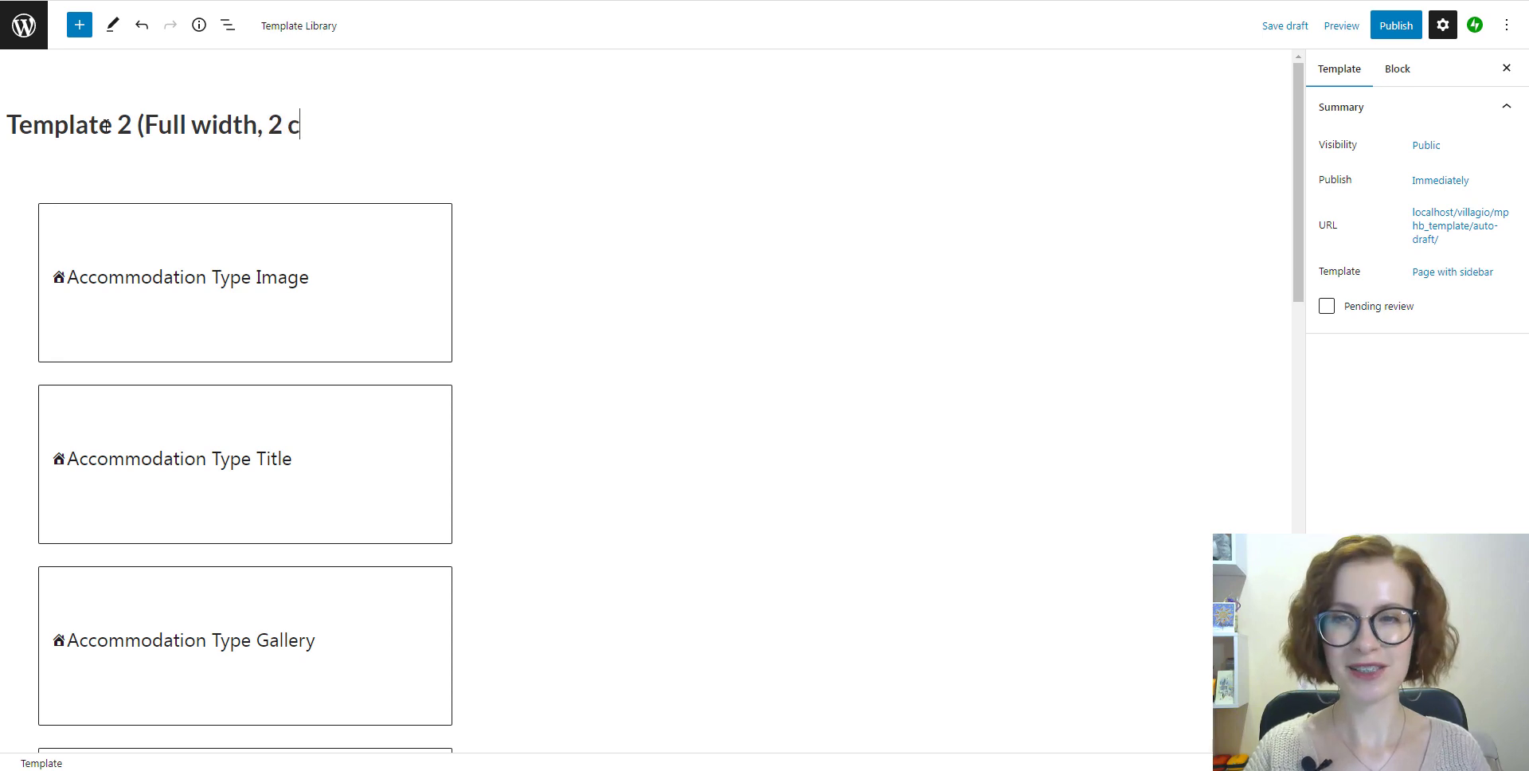
pyautogui.write('olumns)')
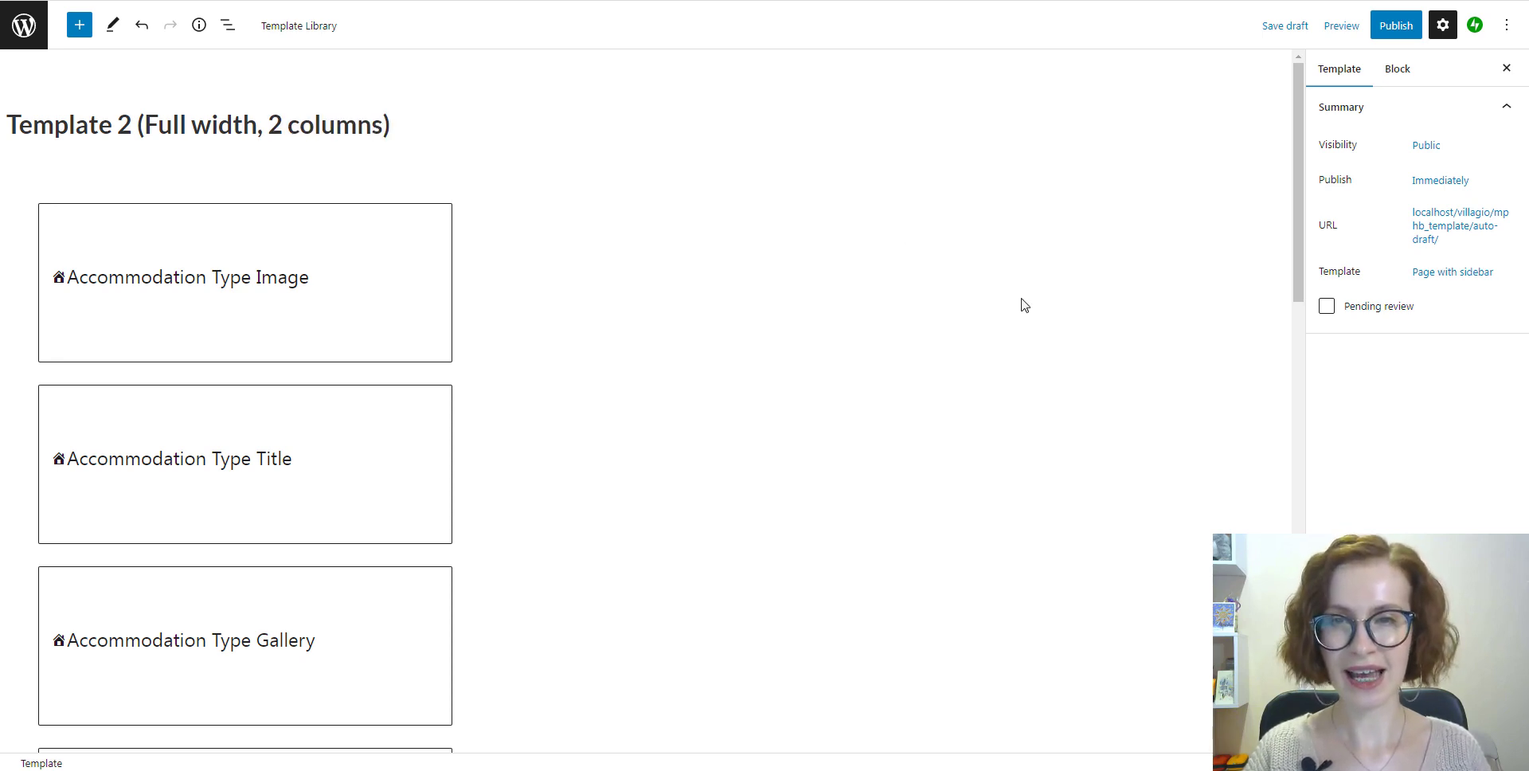
# Compare example layouts on the Le Marche Etna House page and set the new template's page layout to Hotel Booking Full Width
pyautogui.click(1479, 288)
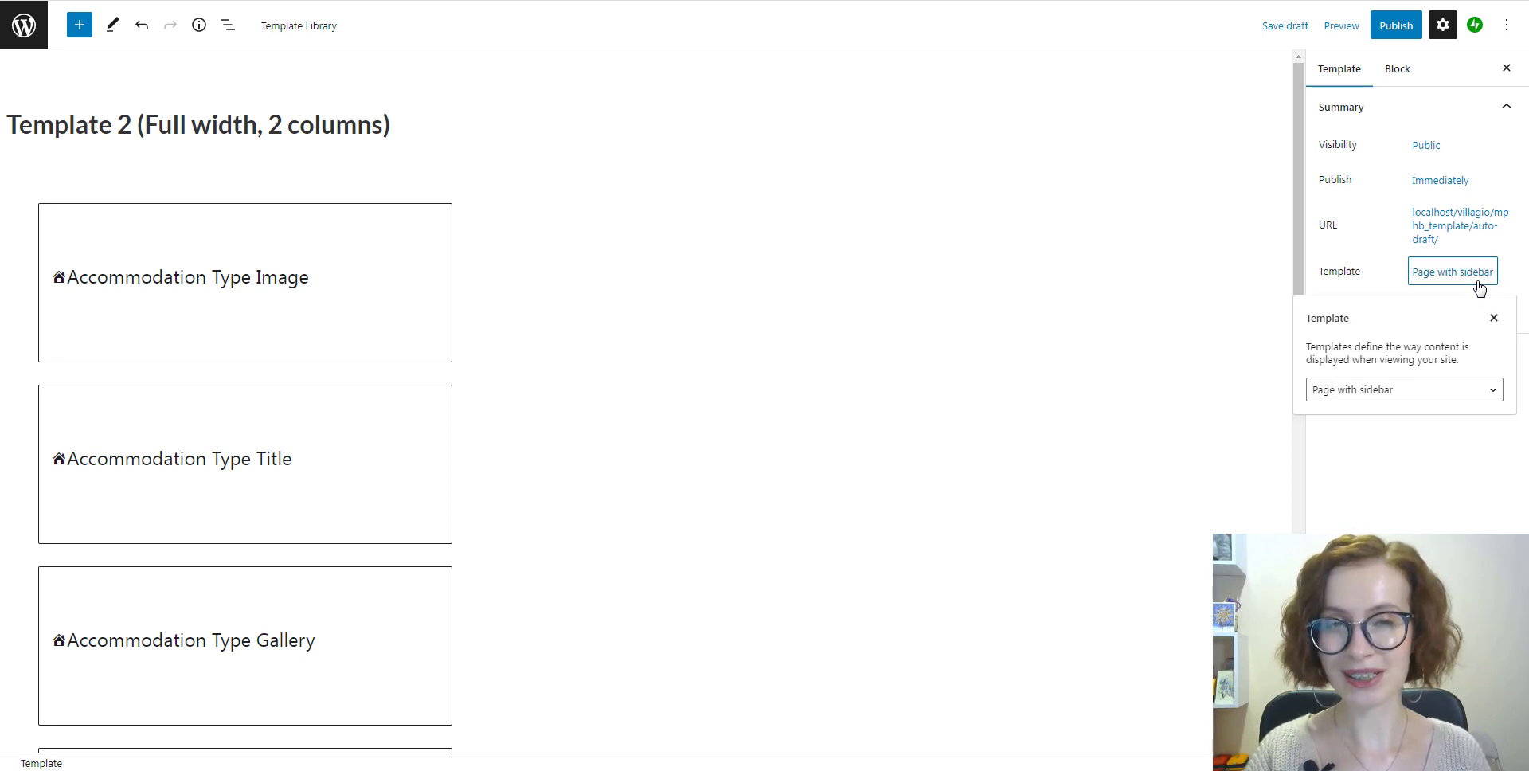
pyautogui.click(1495, 400)
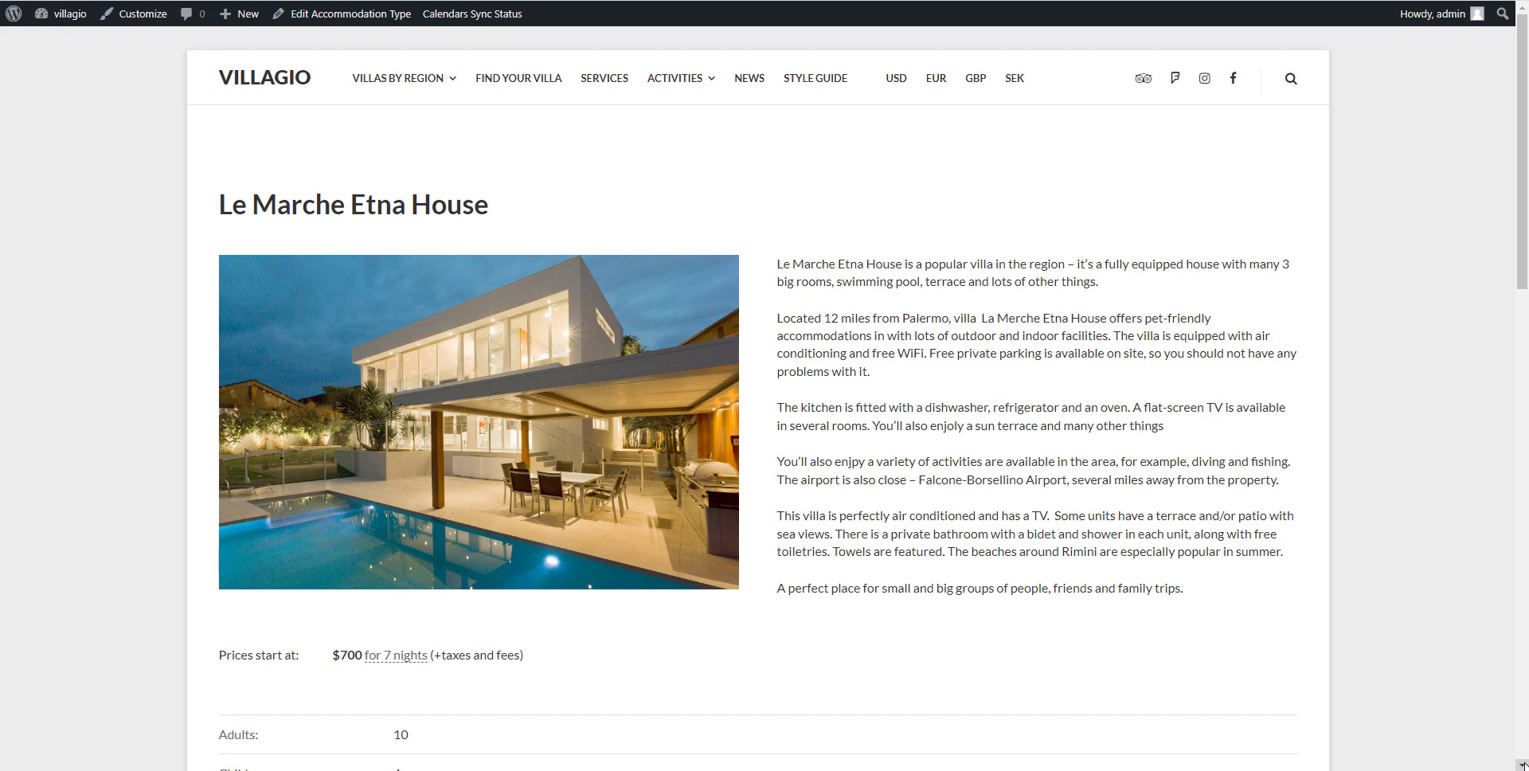
pyautogui.scroll(-15, 756, 398)
pyautogui.scroll(15, 756, 398)
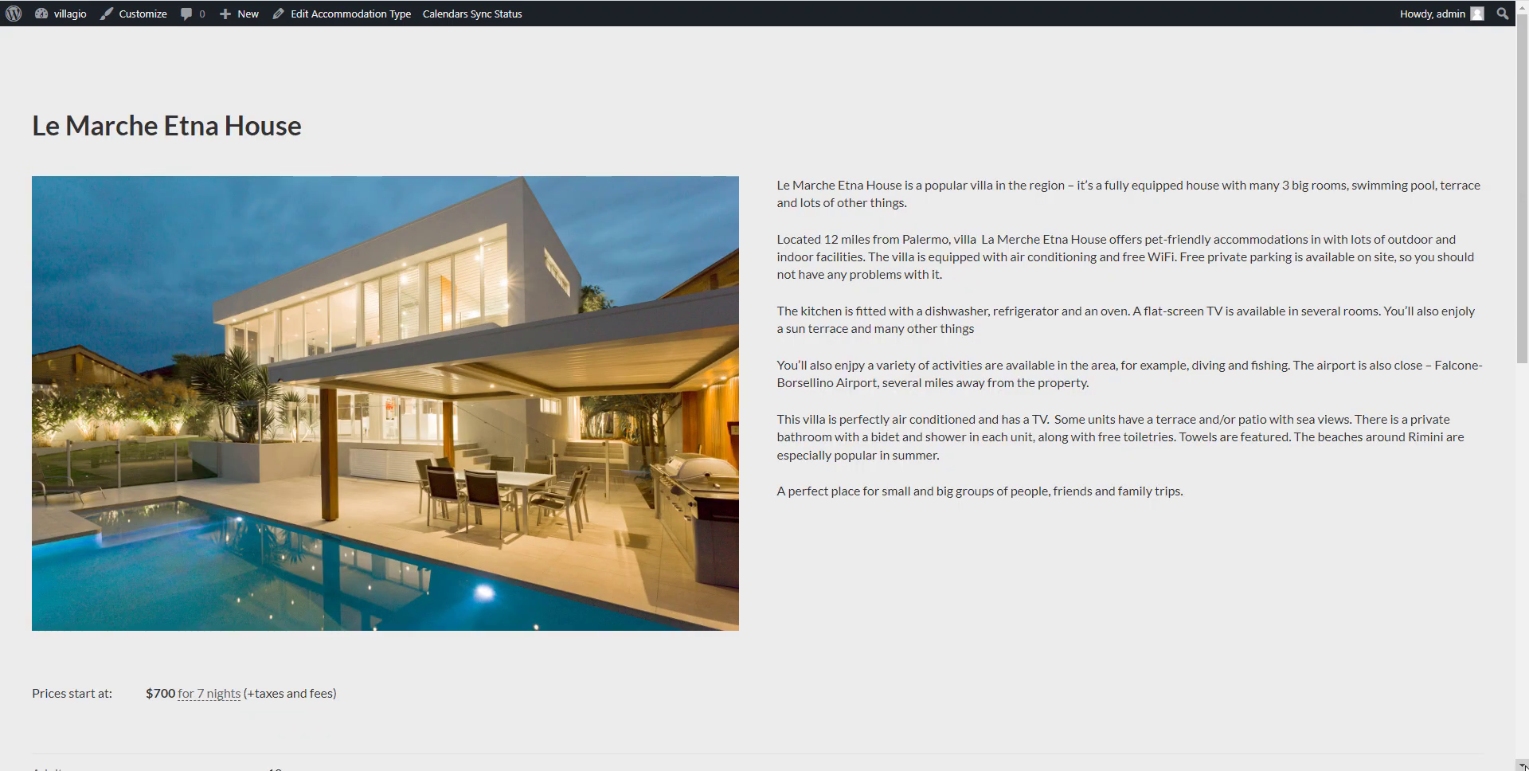
pyautogui.scroll(-4, 756, 399)
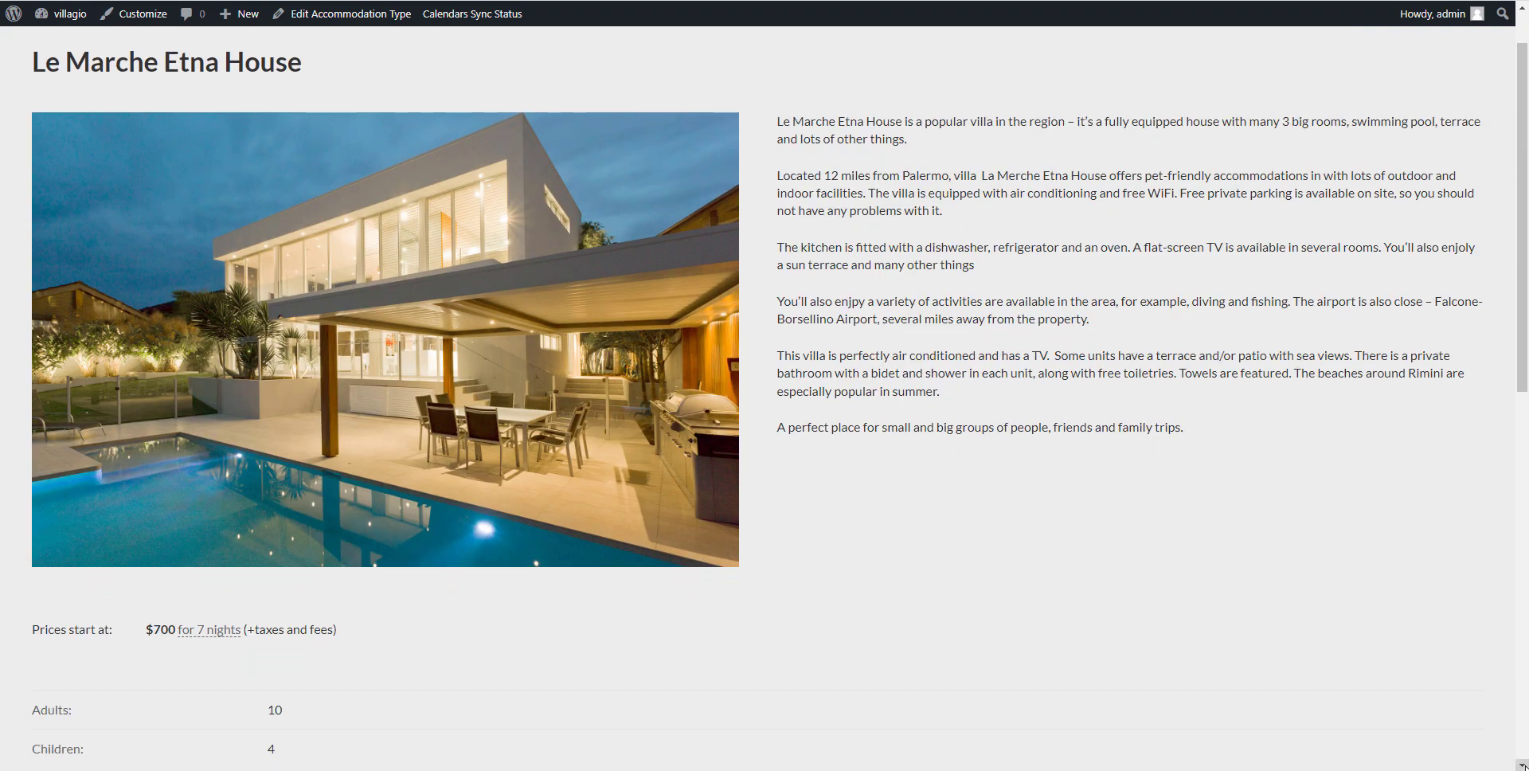
pyautogui.scroll(-4, 1523, 765)
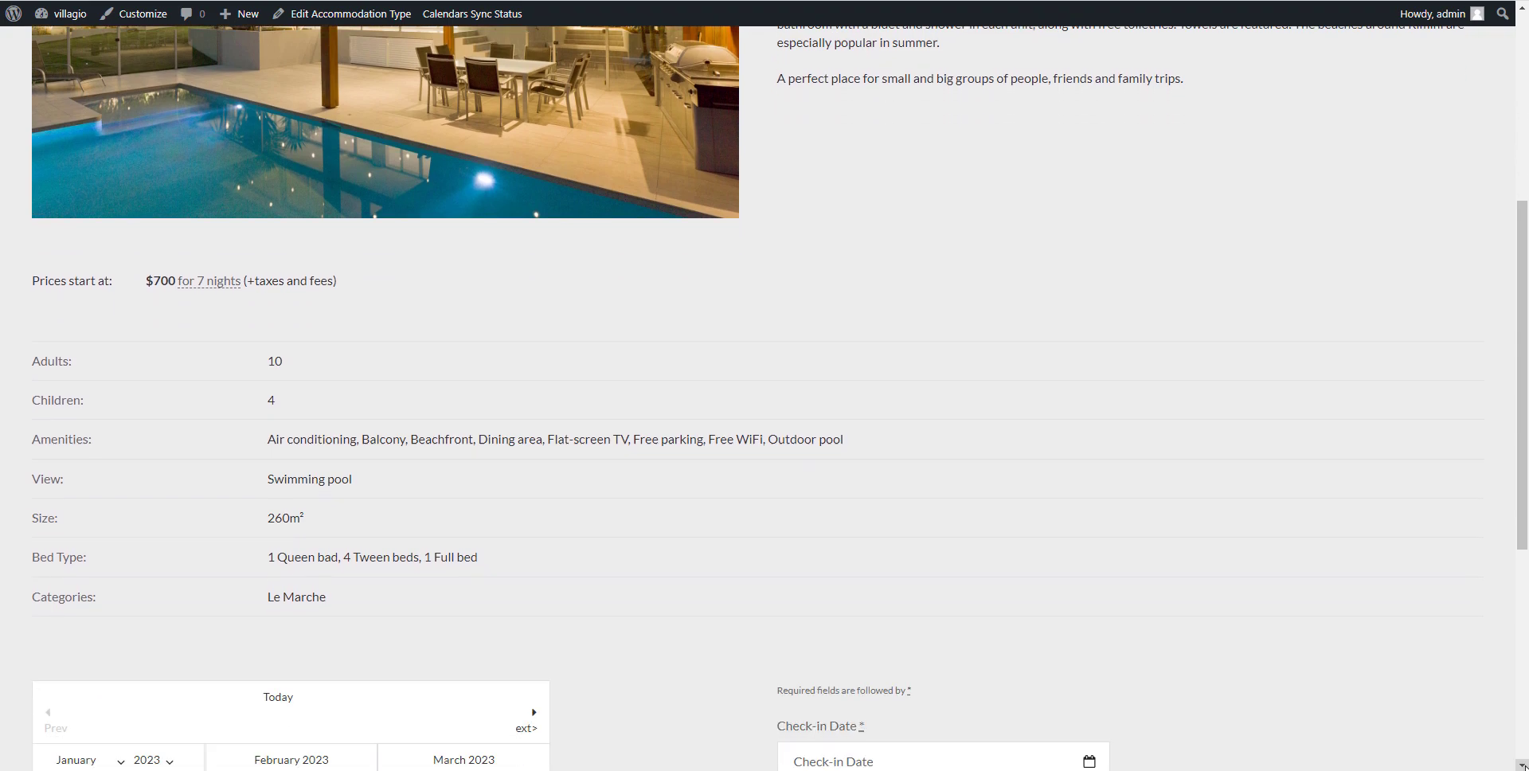
pyautogui.scroll(-3, 1523, 766)
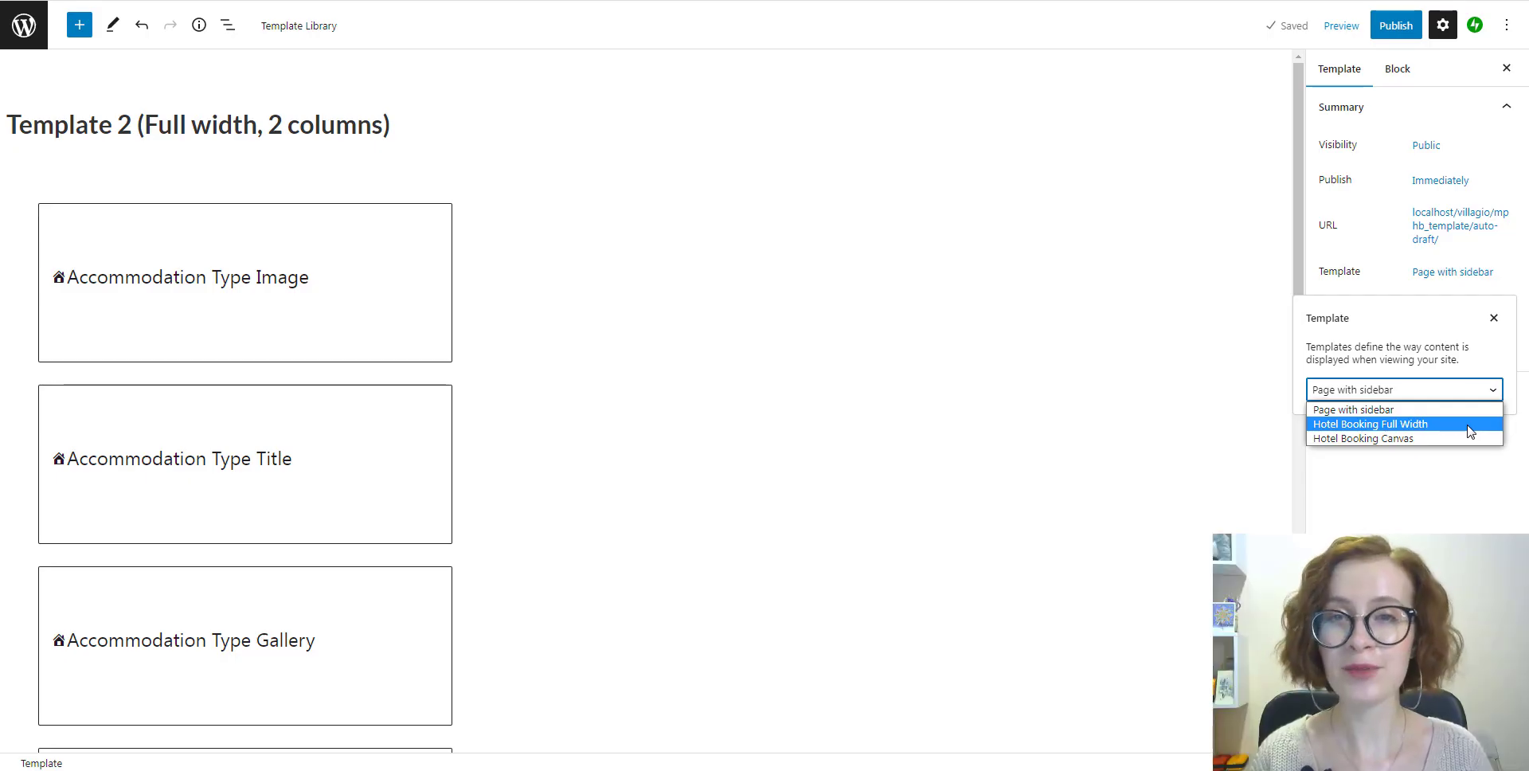
pyautogui.click(1470, 424)
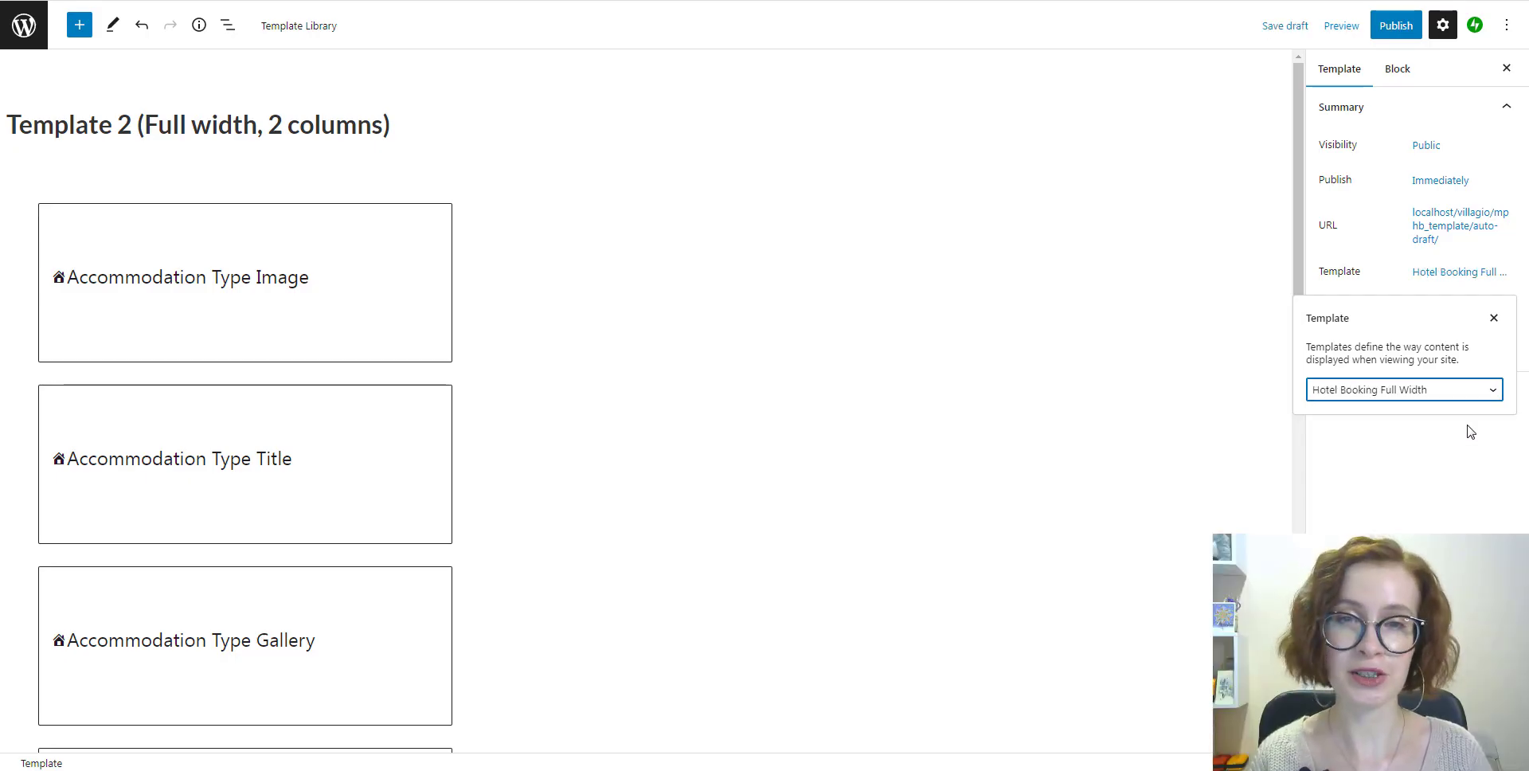
pyautogui.click(1470, 432)
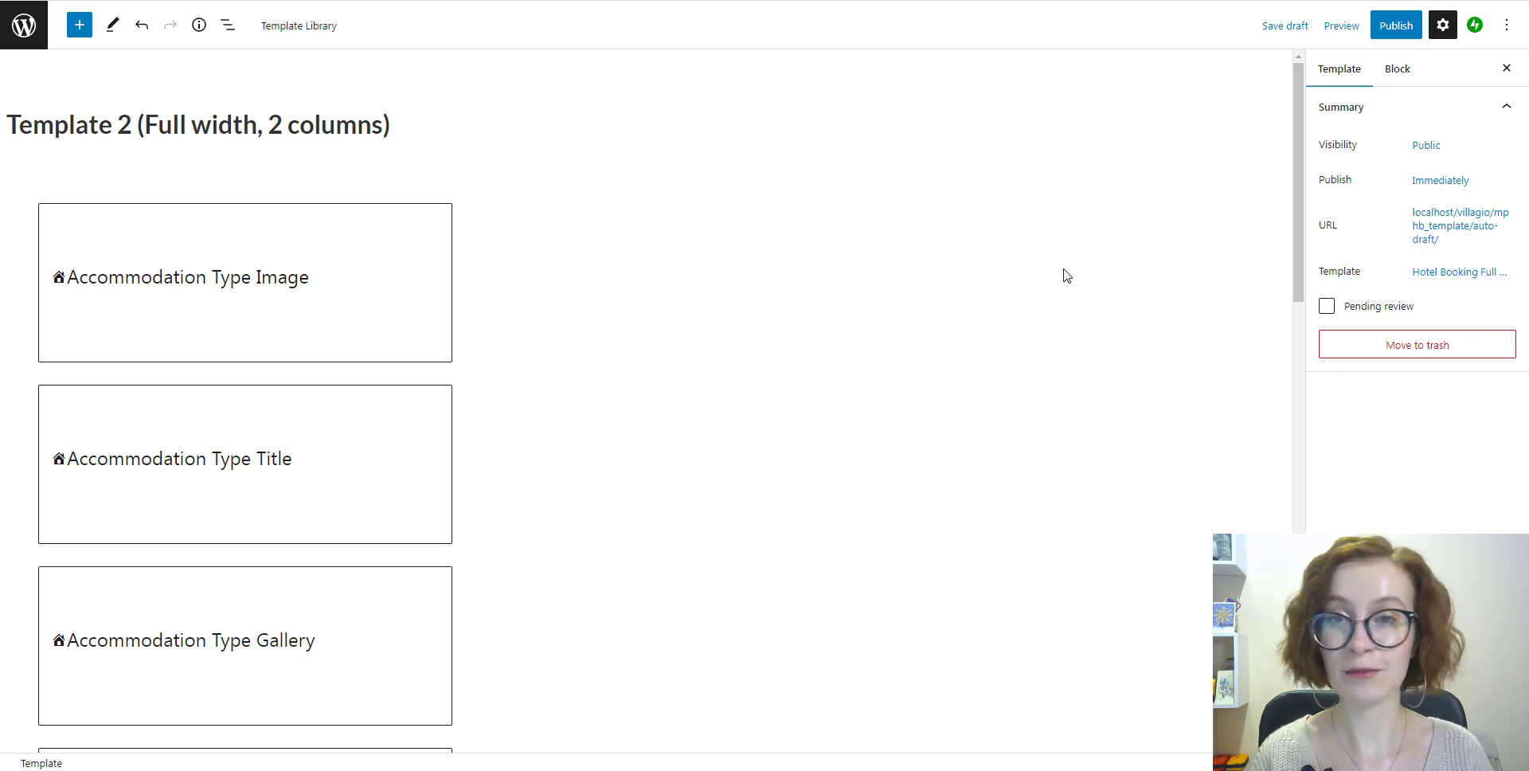
# Expand the Hotel Booking Wrapper in the block outline and review its blocks down to the Booking Form
pyautogui.click(228, 37)
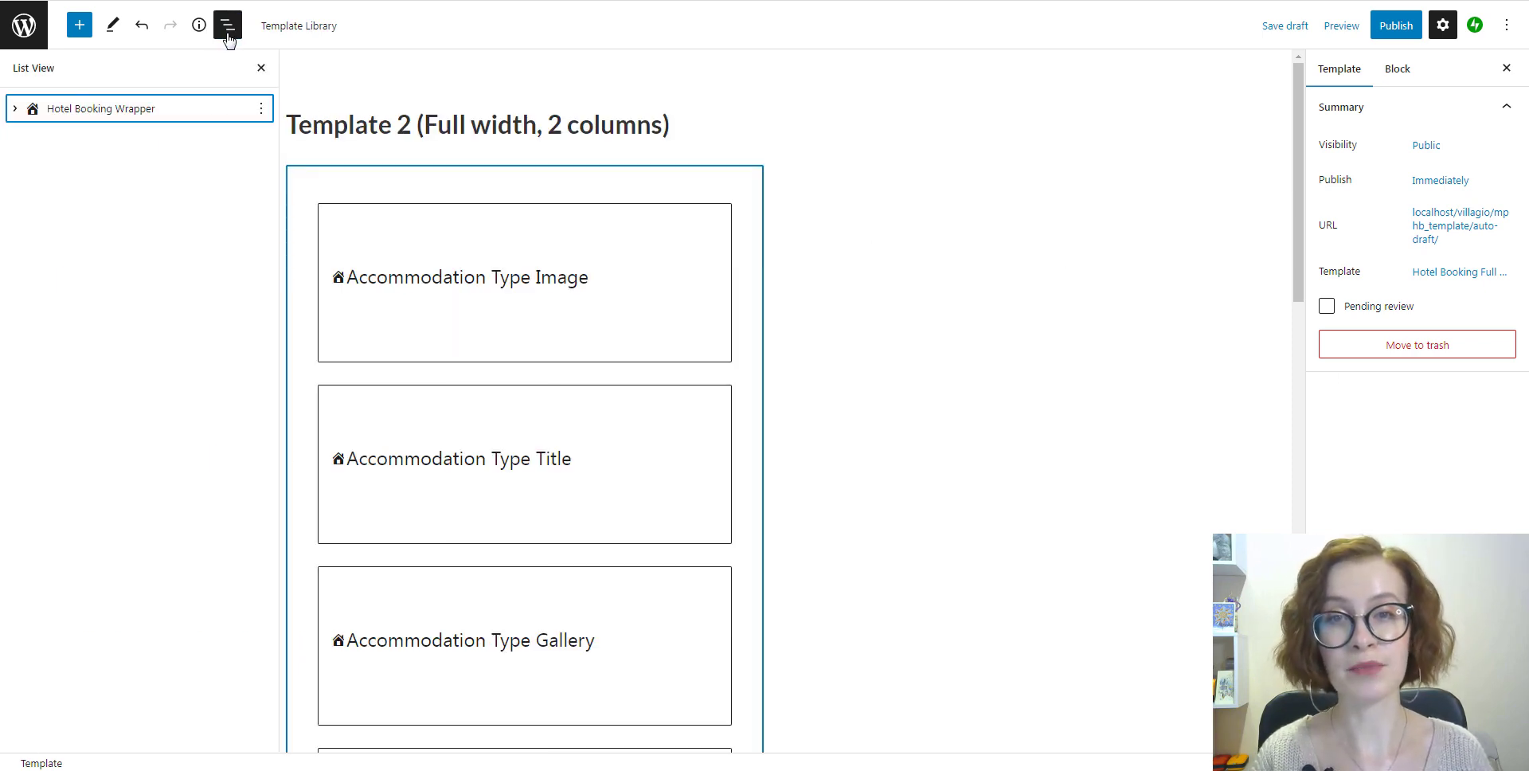
pyautogui.click(14, 108)
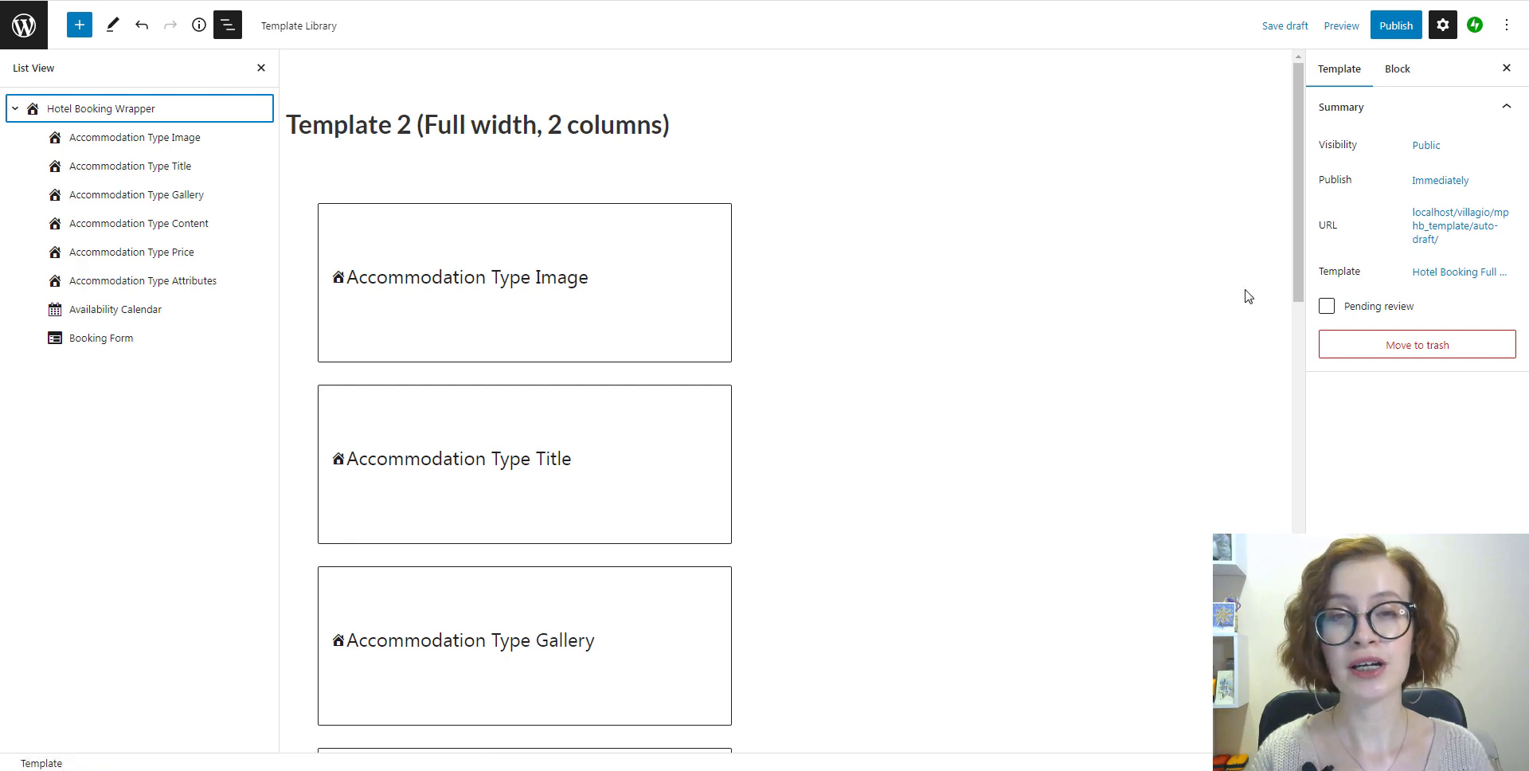
pyautogui.moveTo(1295, 265); pyautogui.dragTo(1260, 591)
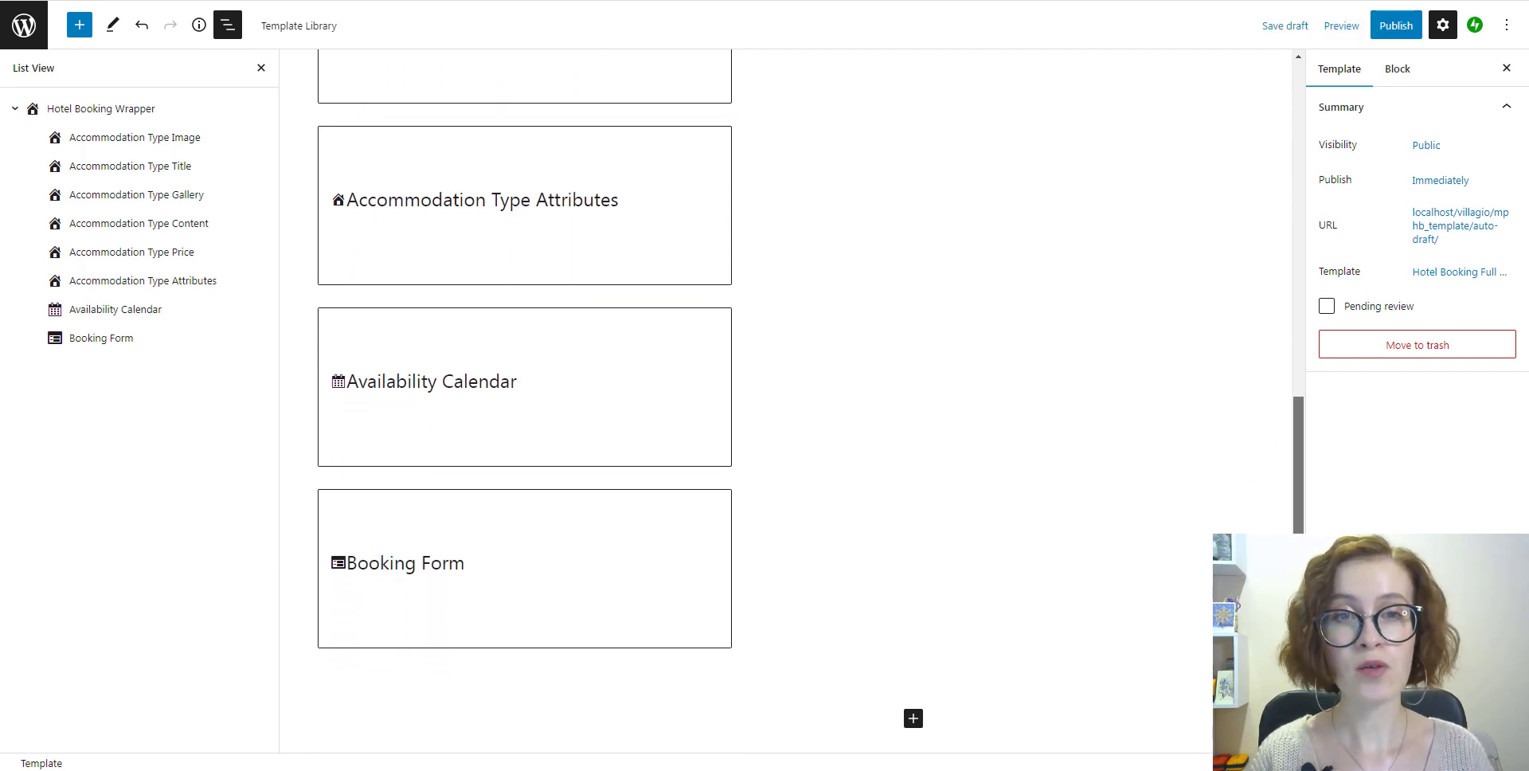
# Examine the settings of the Hotel Booking Wrapper, Accommodation Type Image and Accommodation Type Title blocks
pyautogui.scroll(12, 1094, 252)
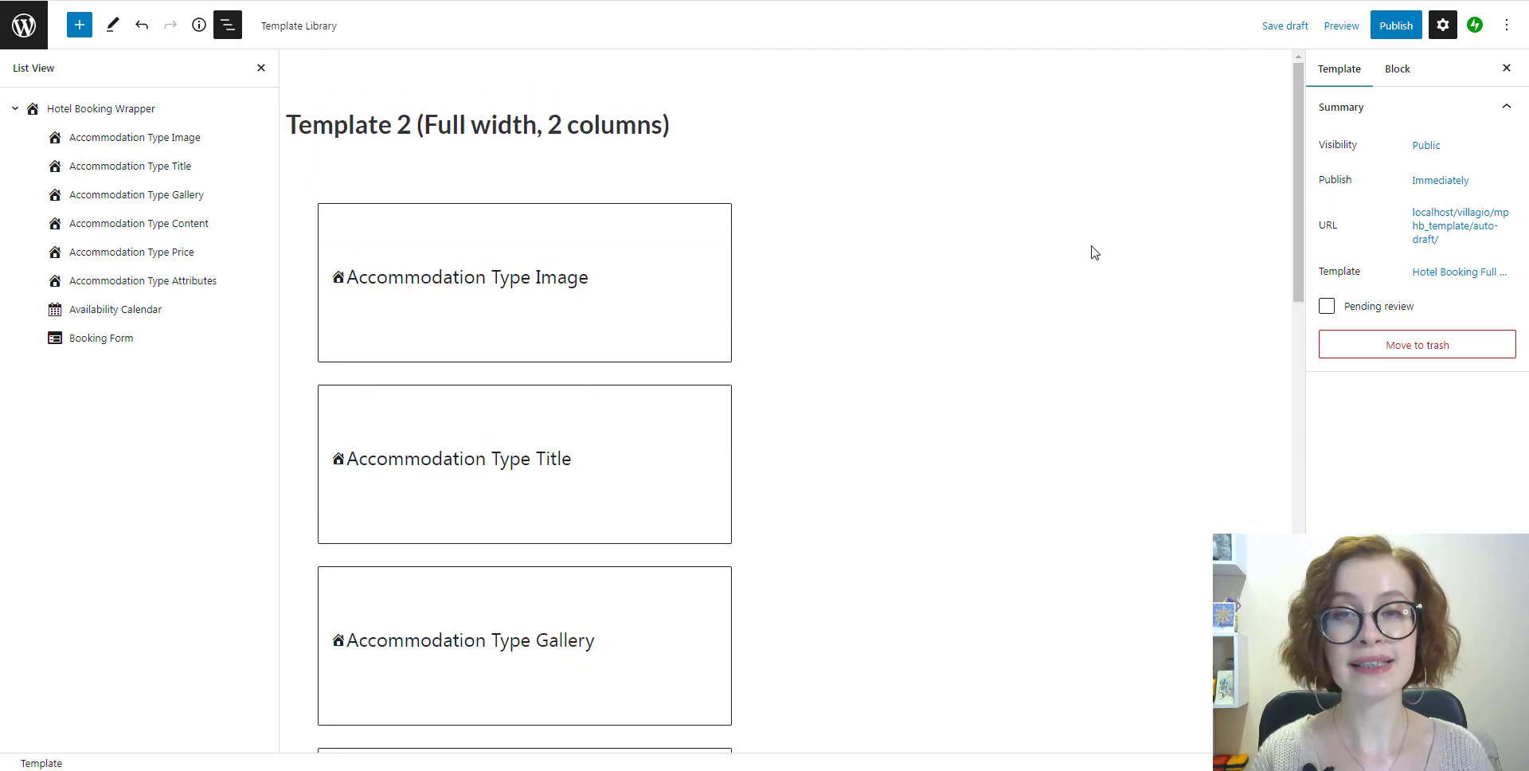
pyautogui.click(86, 112)
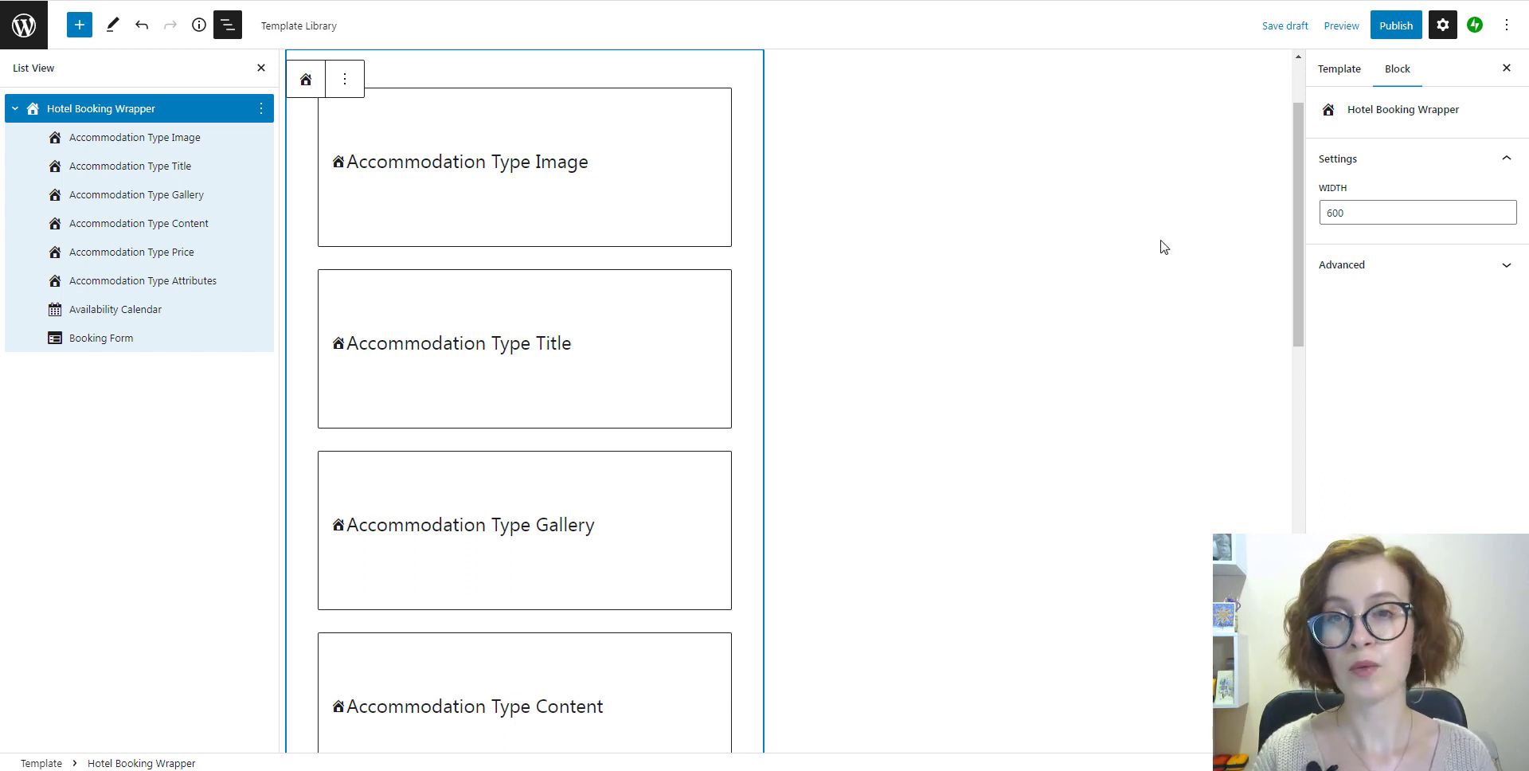
pyautogui.click(632, 203)
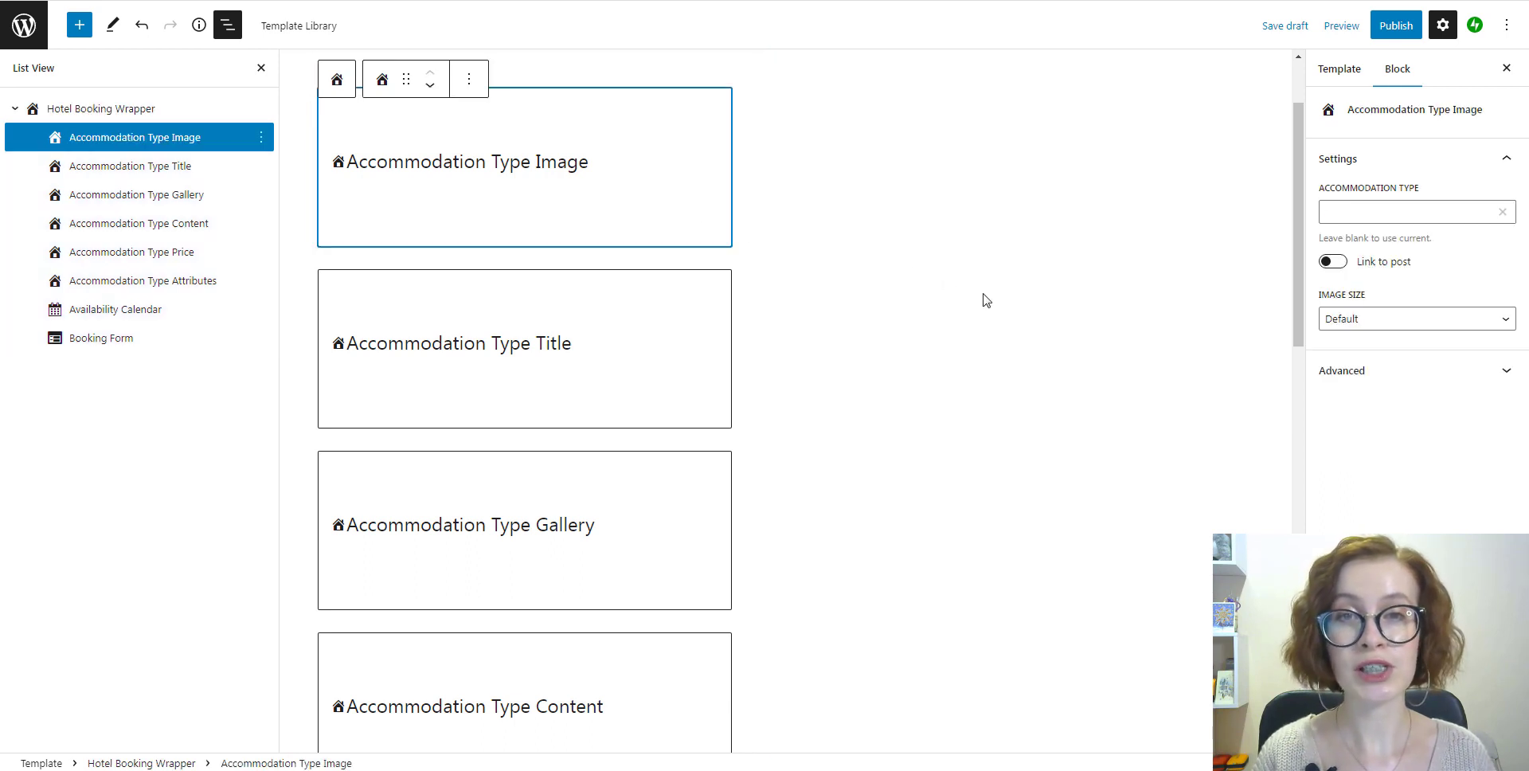
pyautogui.click(624, 370)
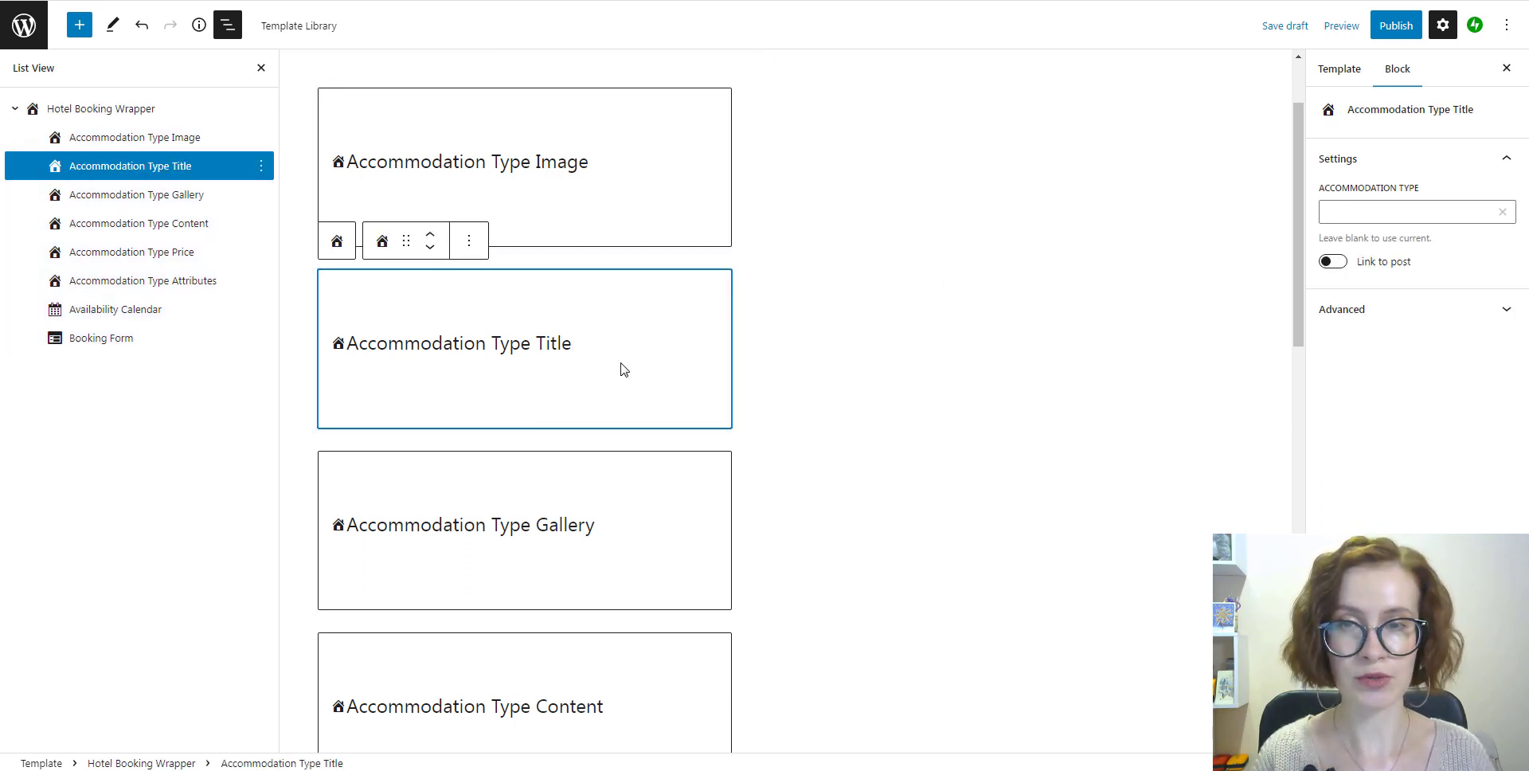
# Try the Display as slider option on the Accommodation Type Gallery block and view its Open in Lightbox choices
pyautogui.click(635, 540)
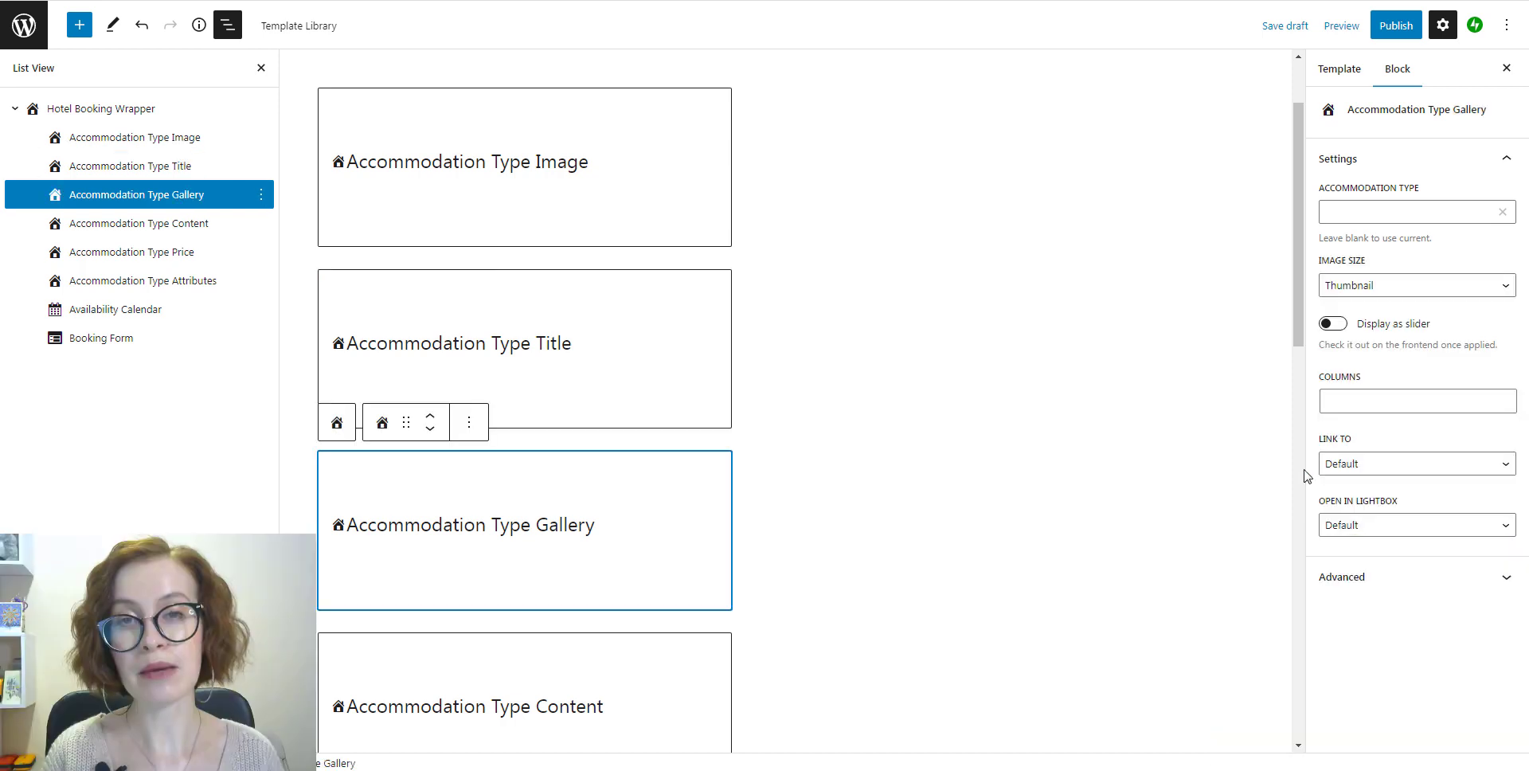
pyautogui.click(1342, 327)
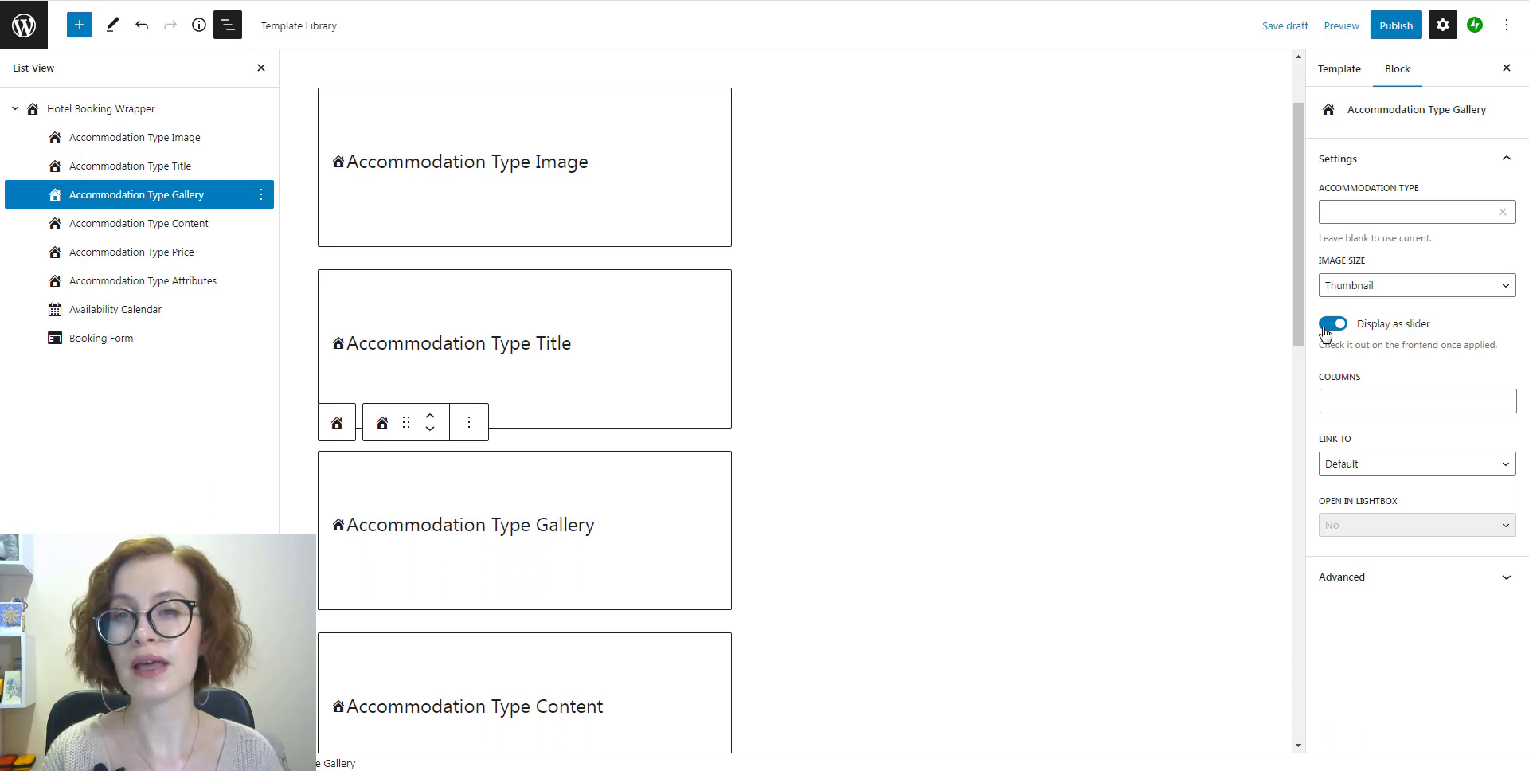
pyautogui.click(1331, 323)
pyautogui.click(1493, 526)
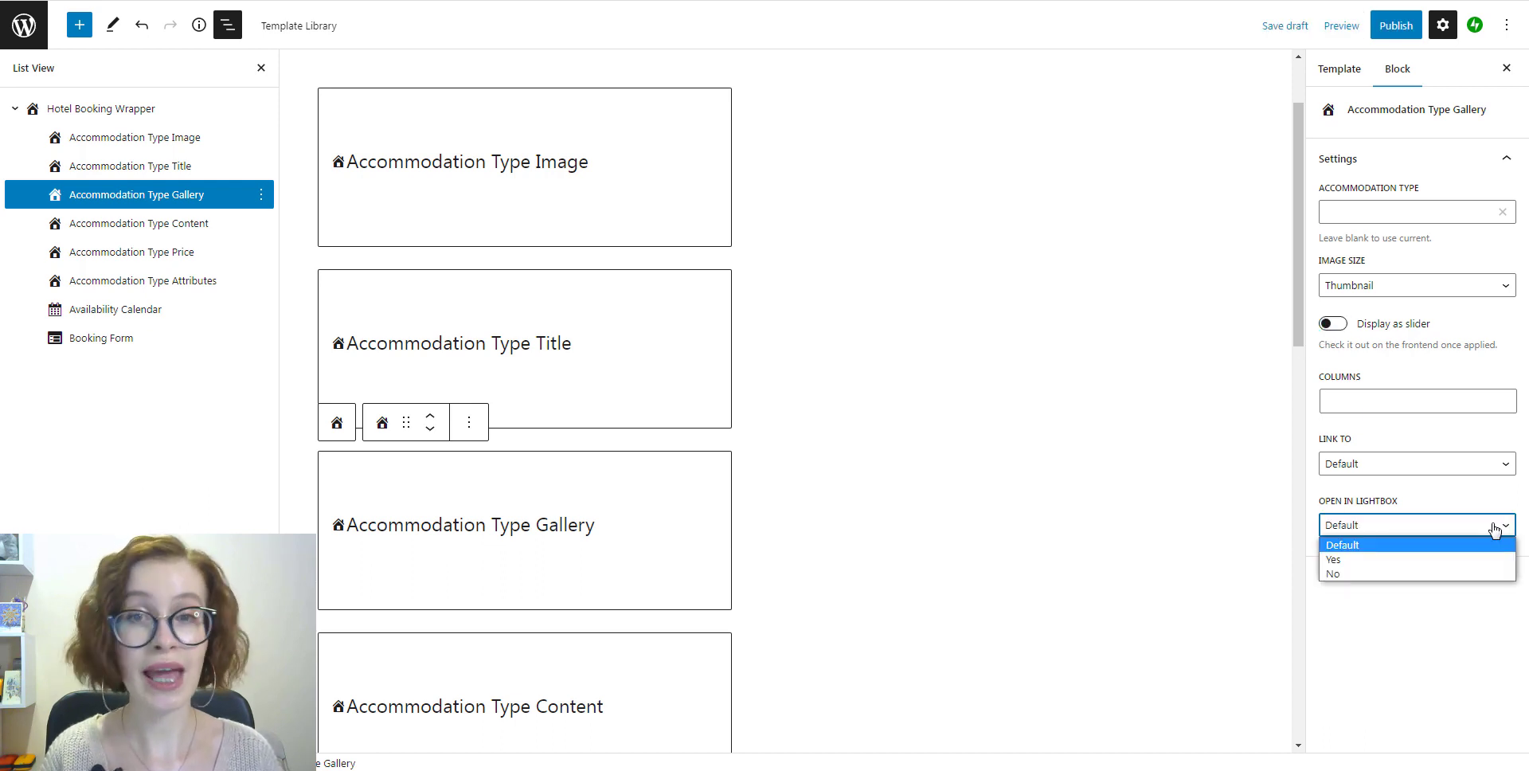
pyautogui.click(1494, 529)
pyautogui.click(1018, 611)
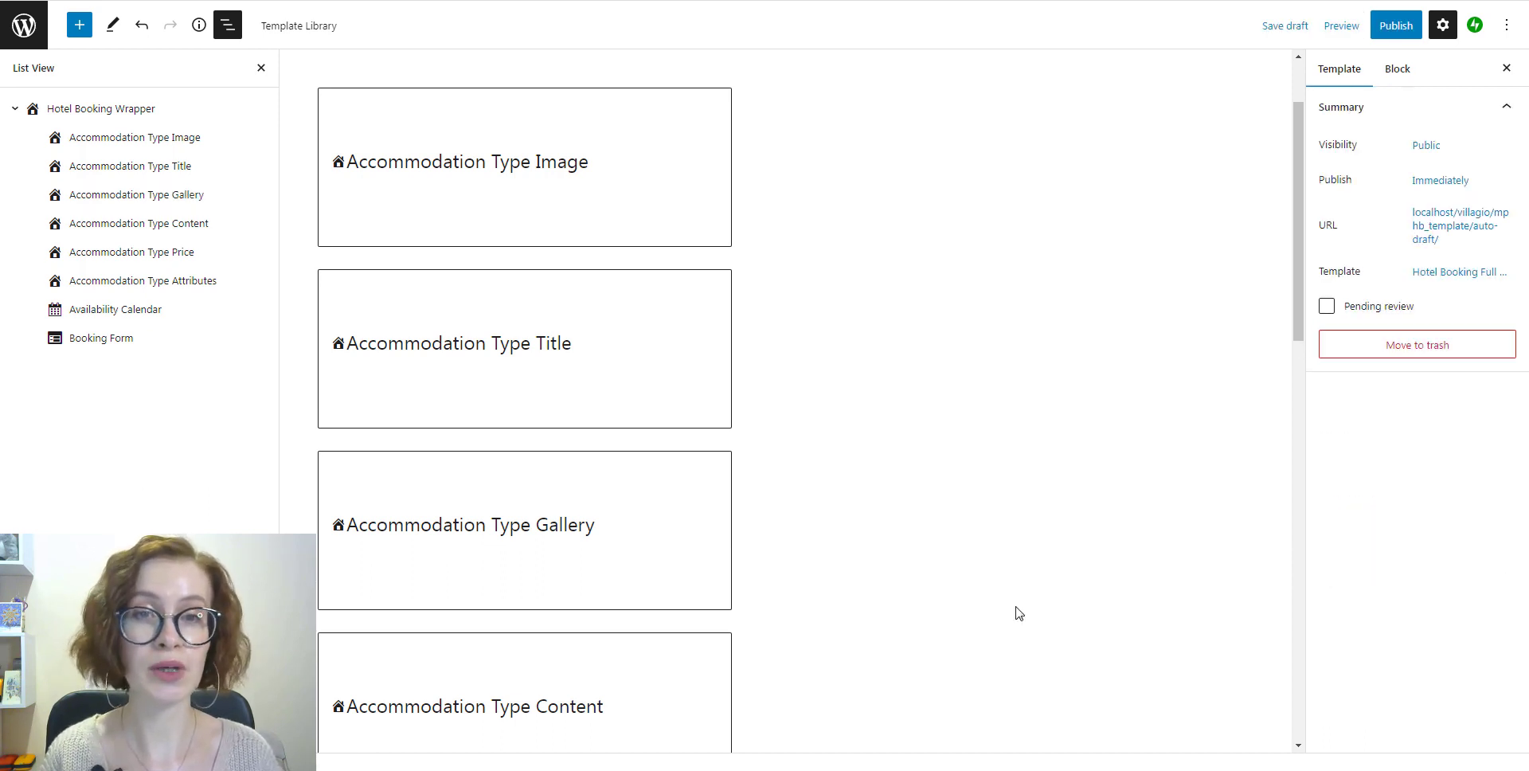
# Examine which attributes the Accommodation Type Attributes block can show and the display settings of the Availability Calendar block
pyautogui.scroll(-5, 1017, 612)
pyautogui.scroll(-2, 1017, 611)
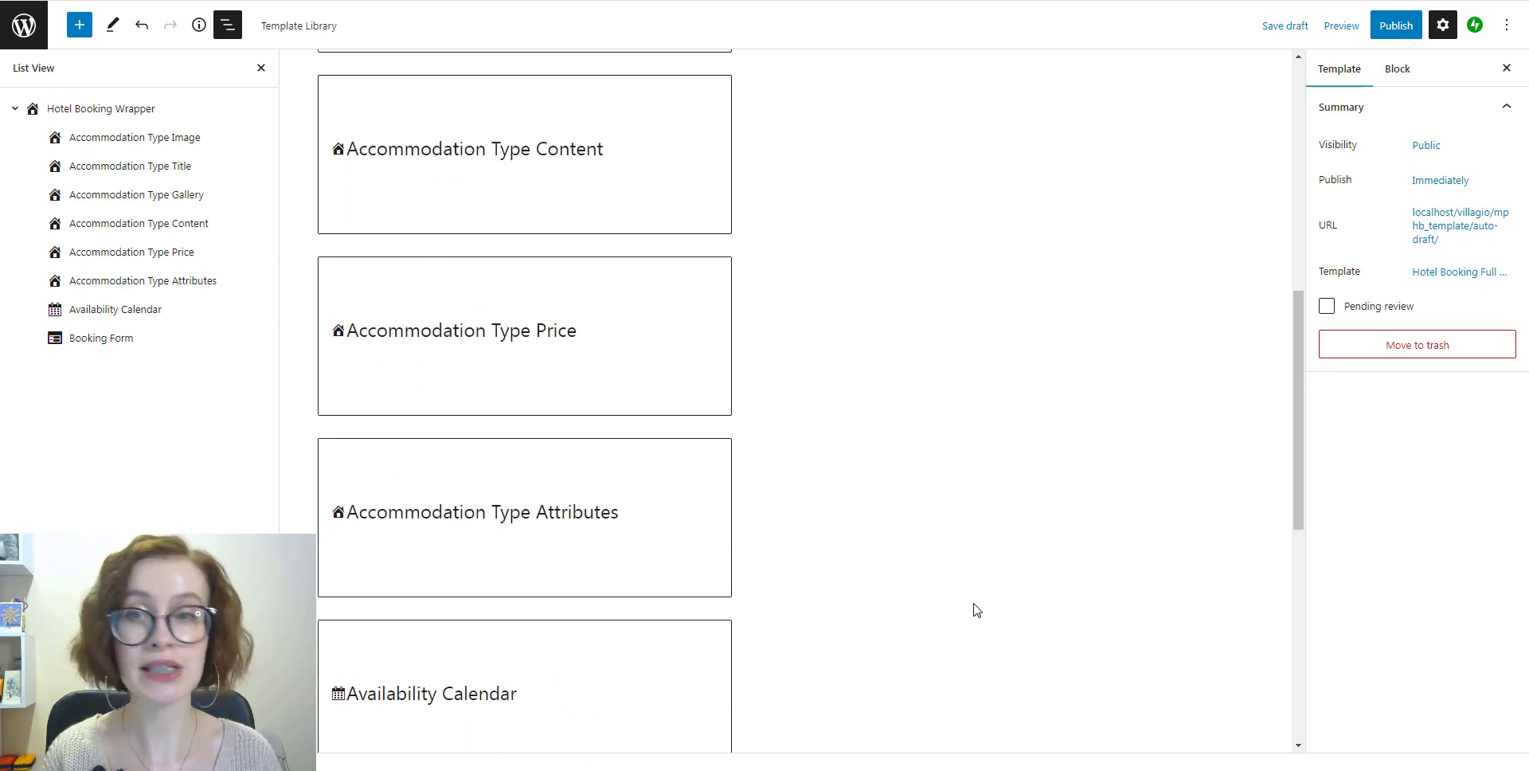
pyautogui.click(649, 573)
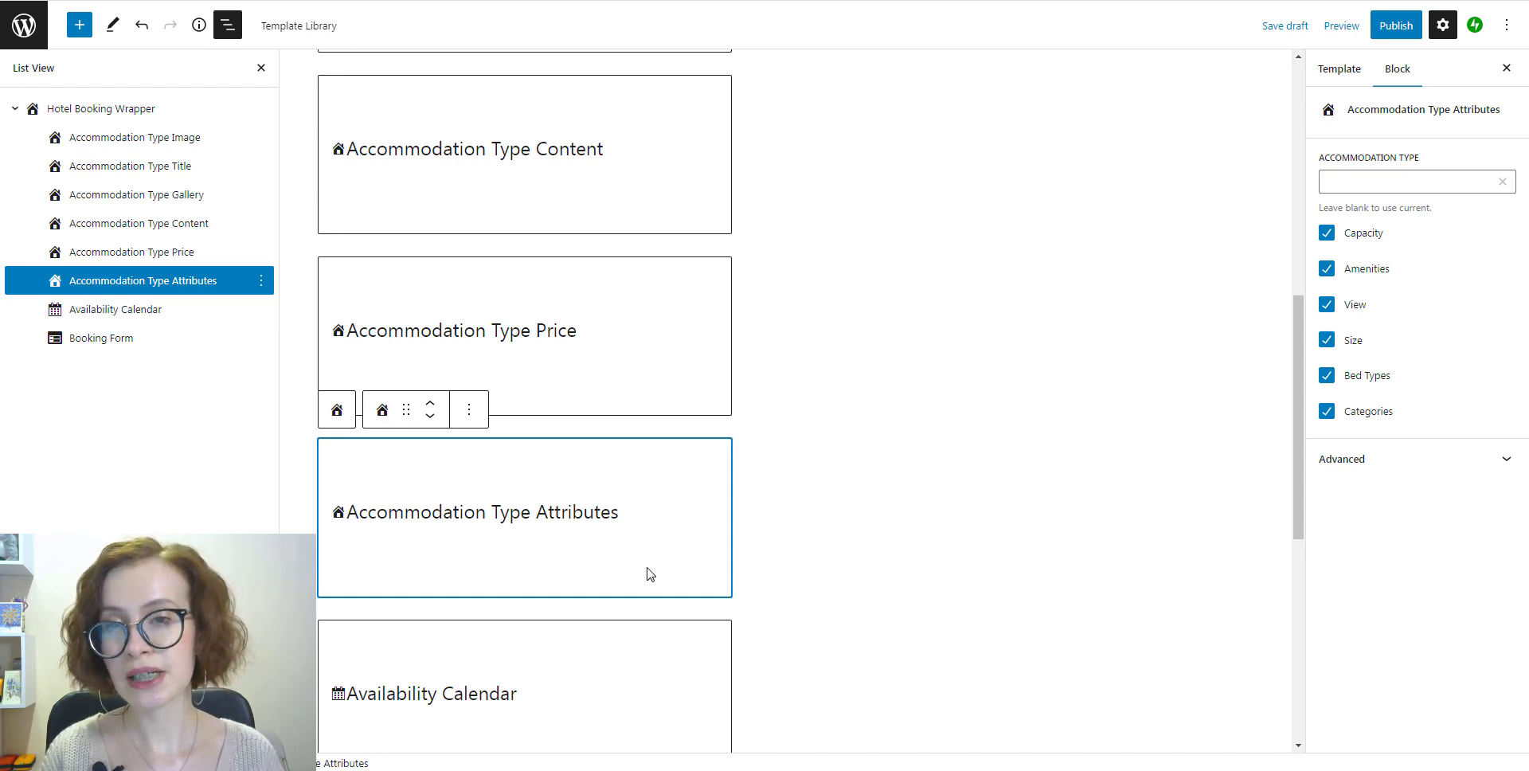
pyautogui.click(644, 674)
pyautogui.scroll(-2, 643, 674)
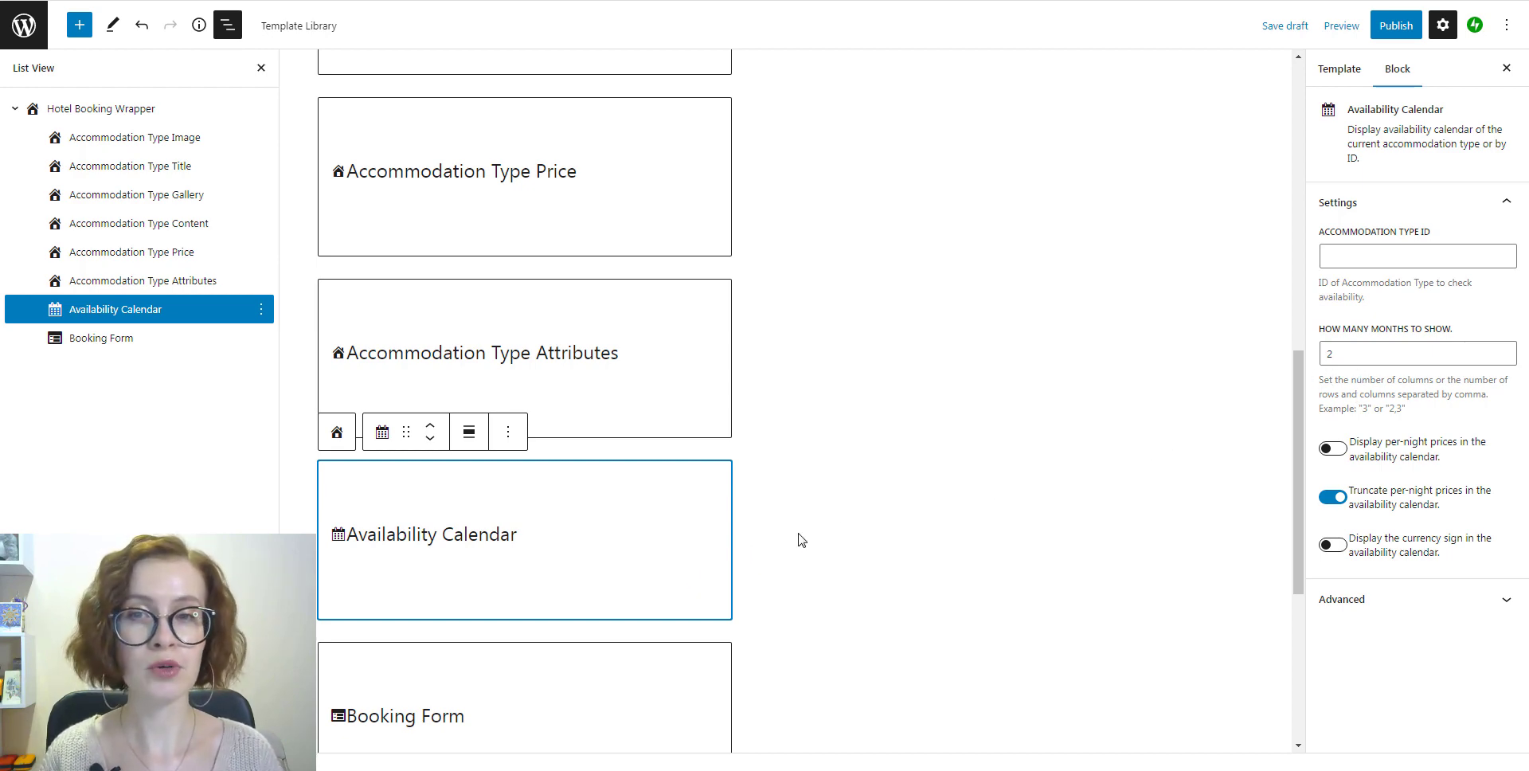
pyautogui.scroll(-1, 615, 645)
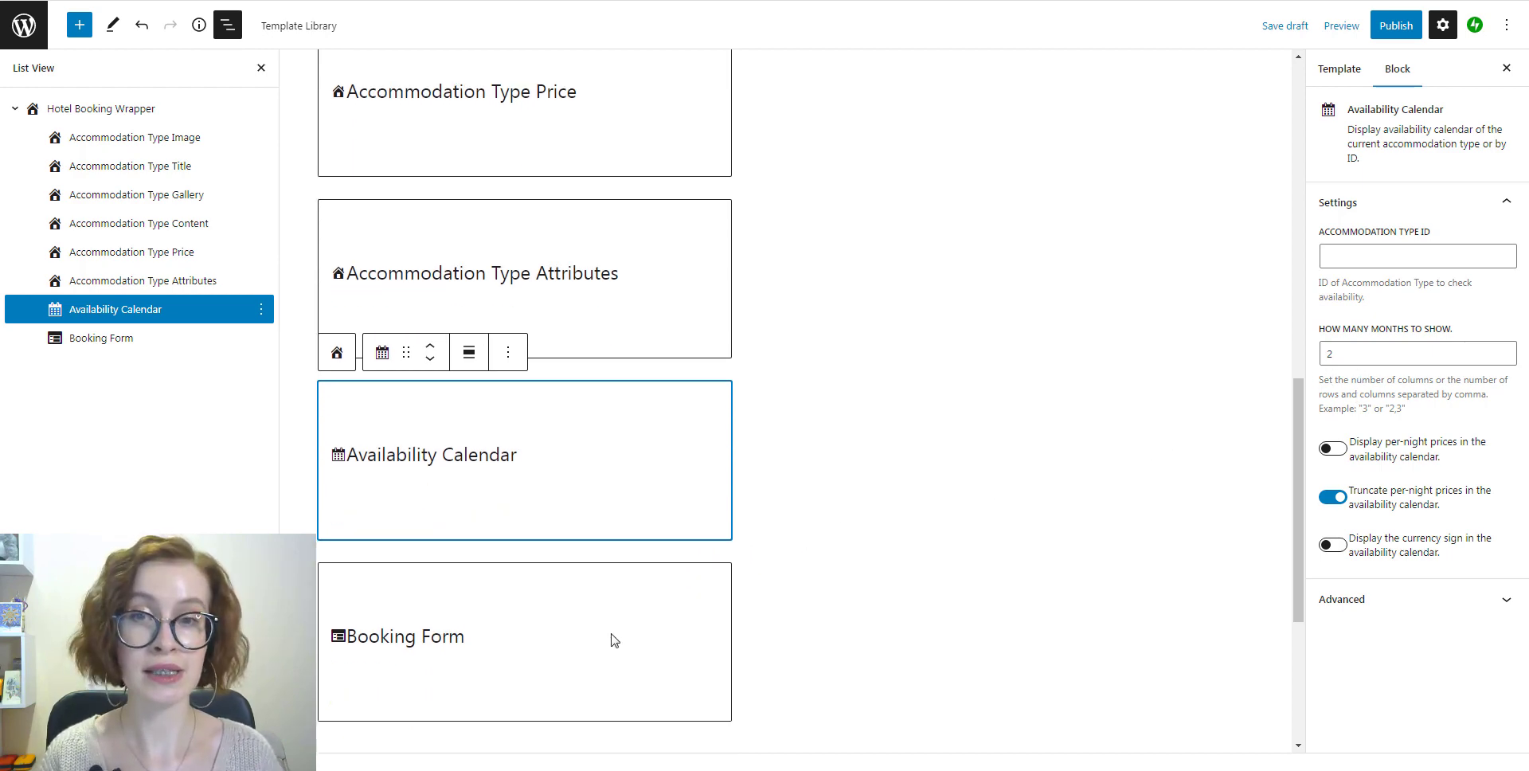
# Examine the Booking Form block's styles and its customization options for labels, paddings, tips, button and field width
pyautogui.click(613, 640)
pyautogui.click(1457, 390)
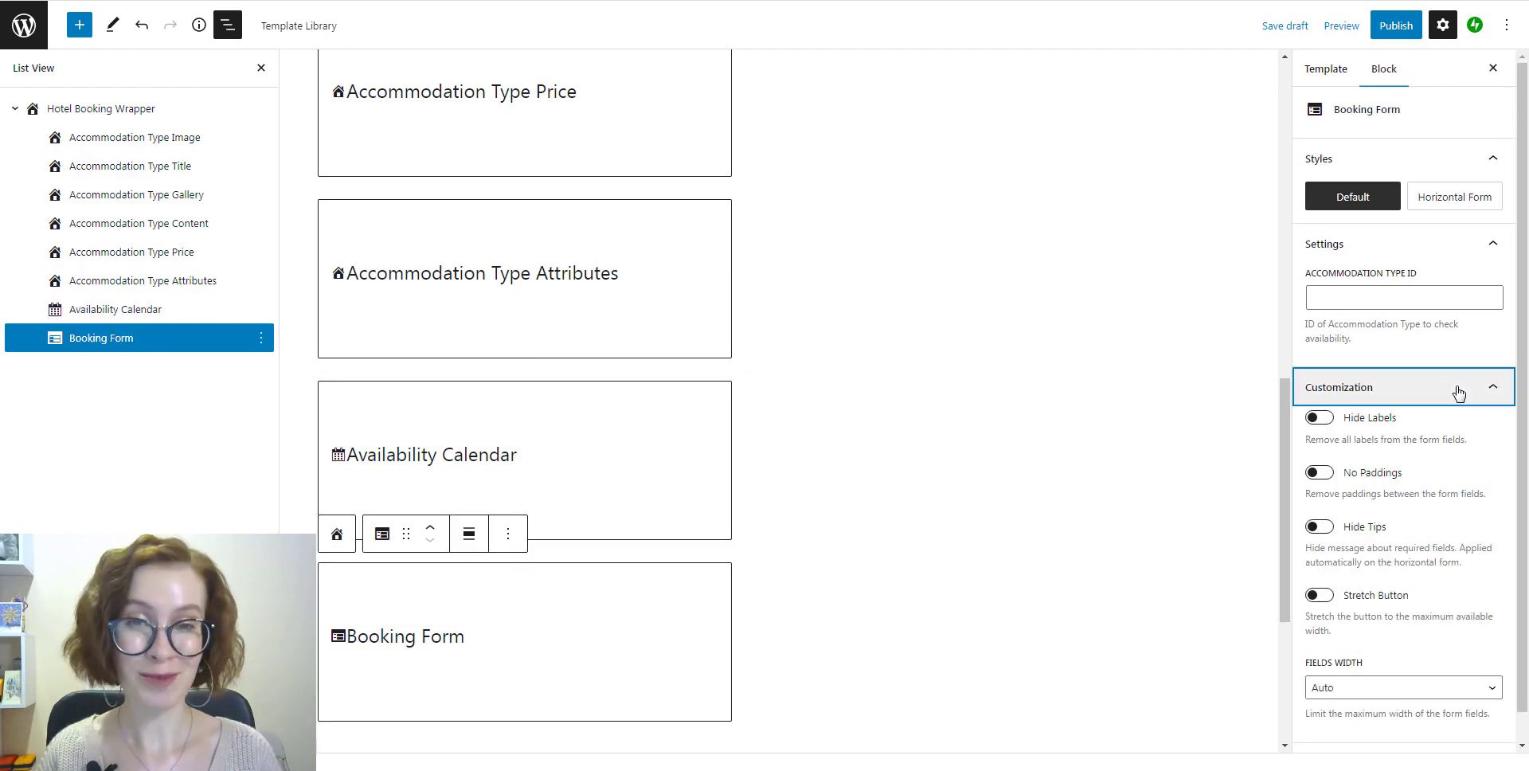
pyautogui.scroll(-1, 1496, 374)
pyautogui.click(1505, 358)
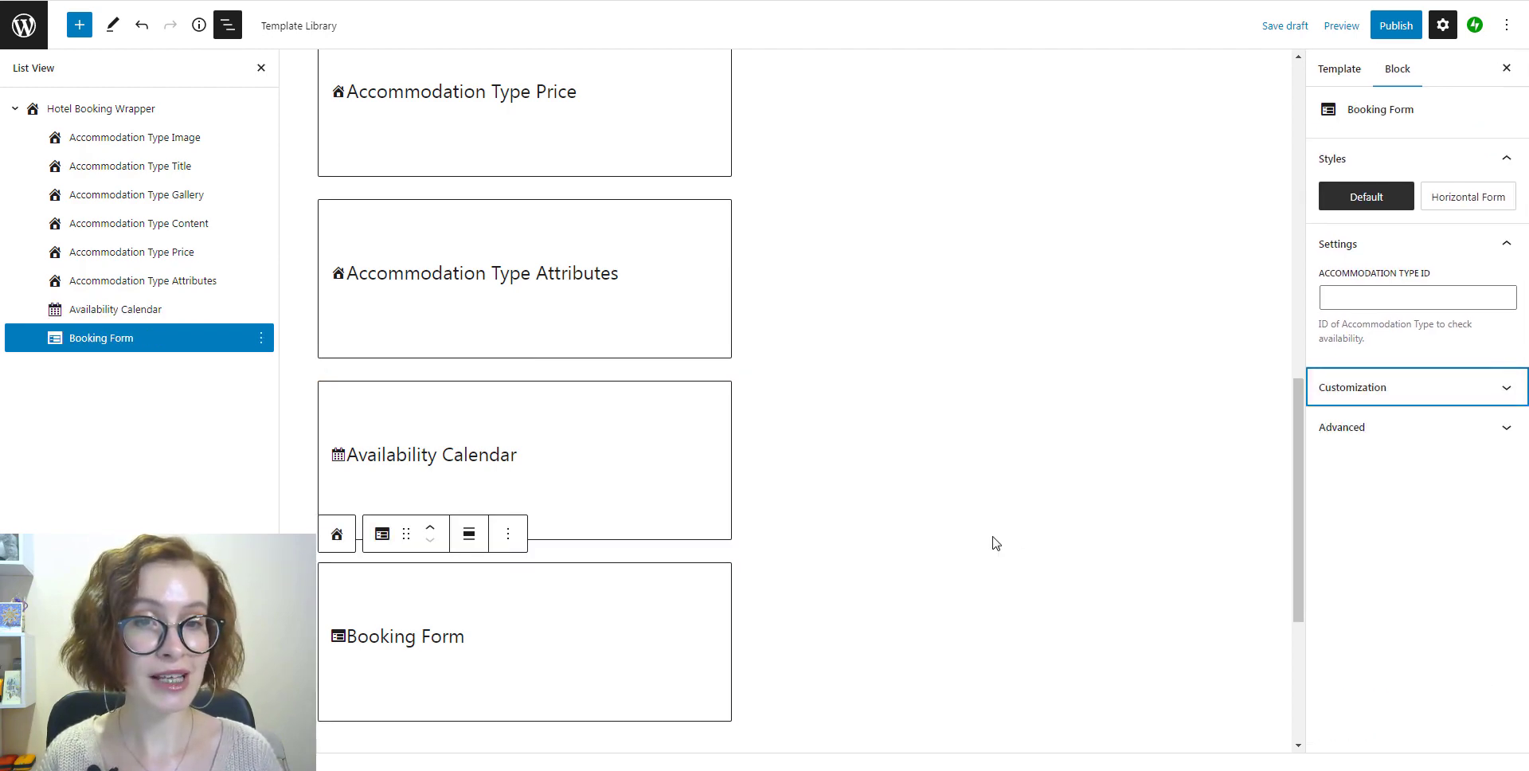
pyautogui.click(994, 543)
# Add an Accommodation Type Attribute block after the Hotel Booking Wrapper, searching for "attr"
pyautogui.scroll(-2, 994, 543)
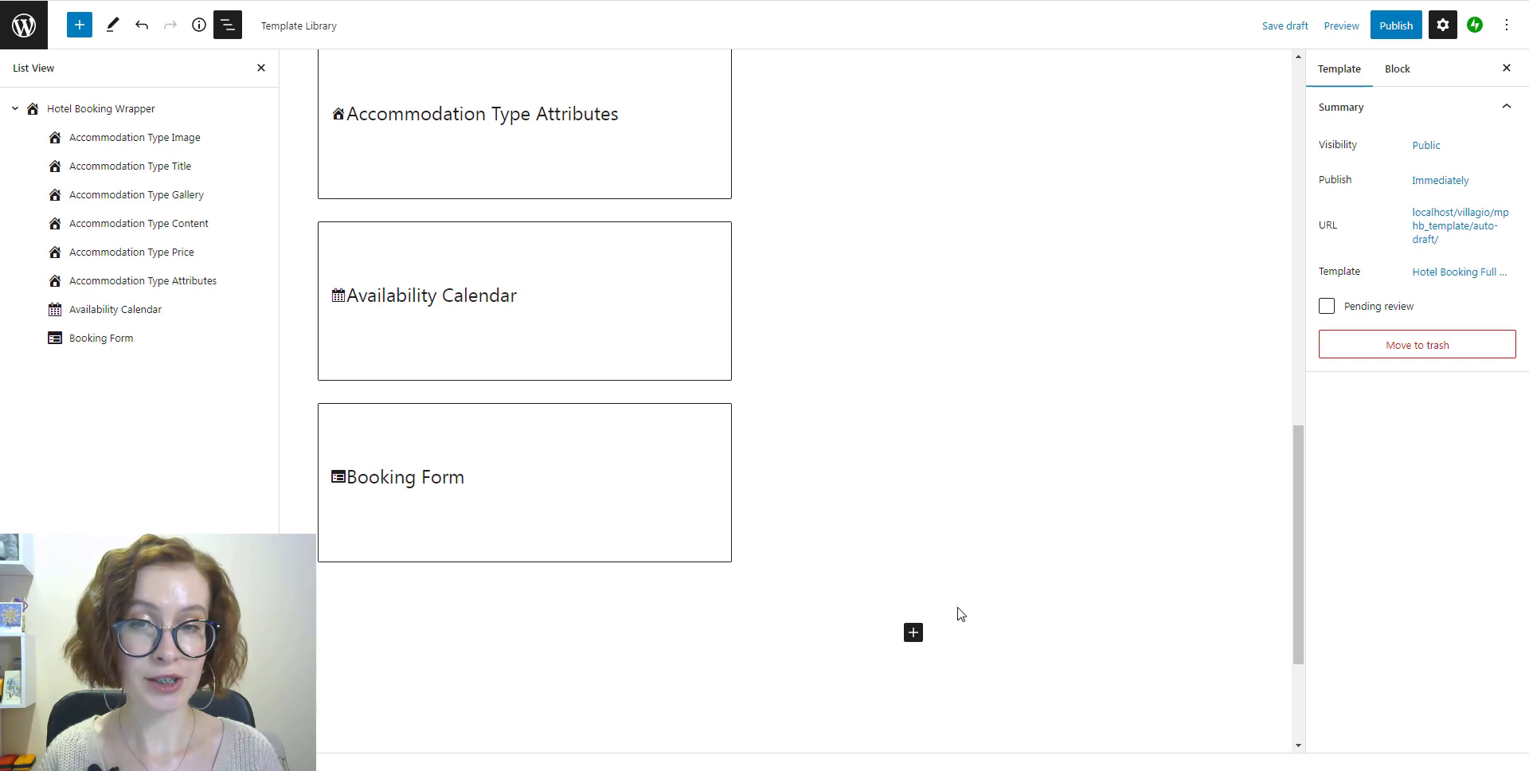
pyautogui.click(916, 635)
pyautogui.write('a')
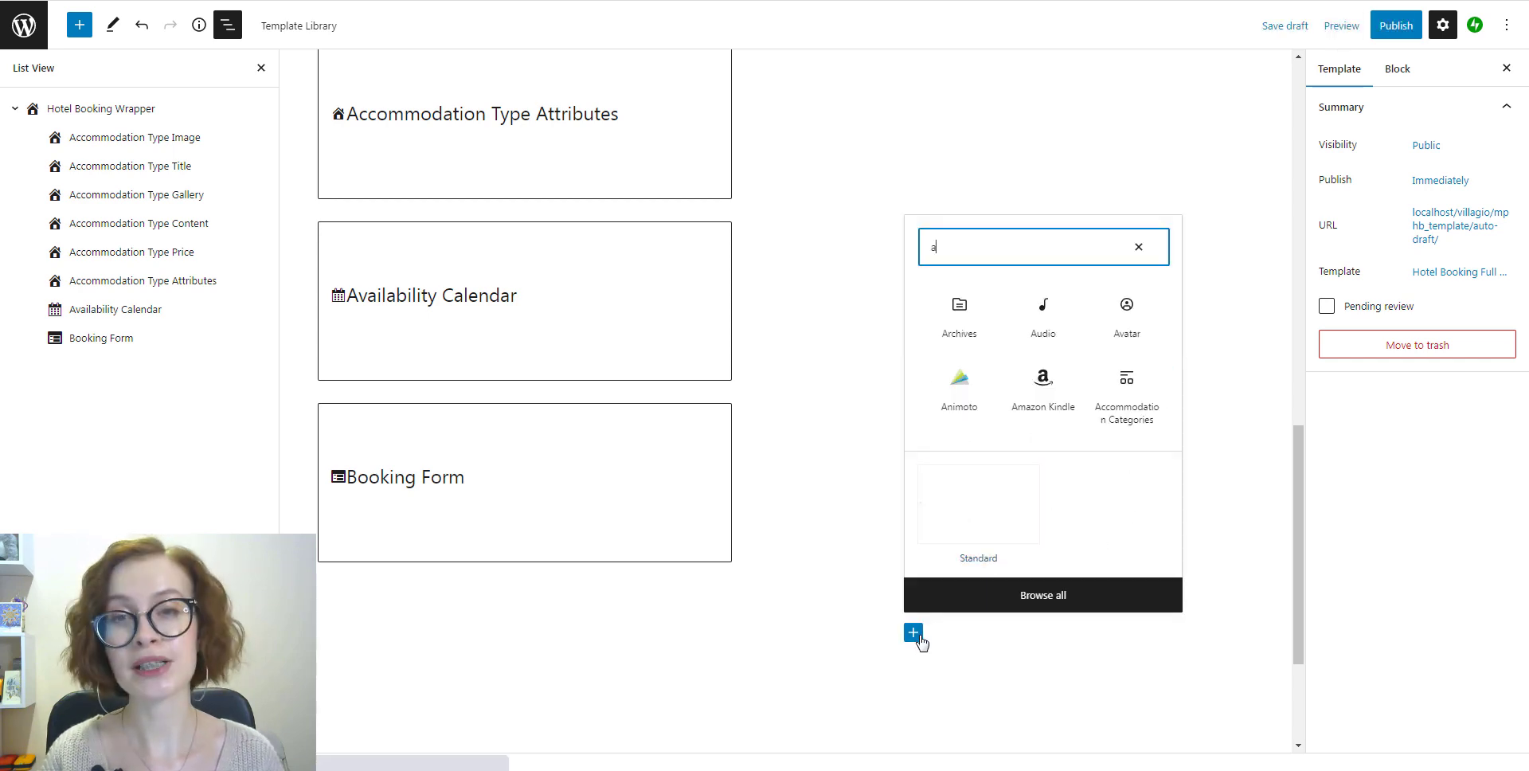
pyautogui.write('ttr')
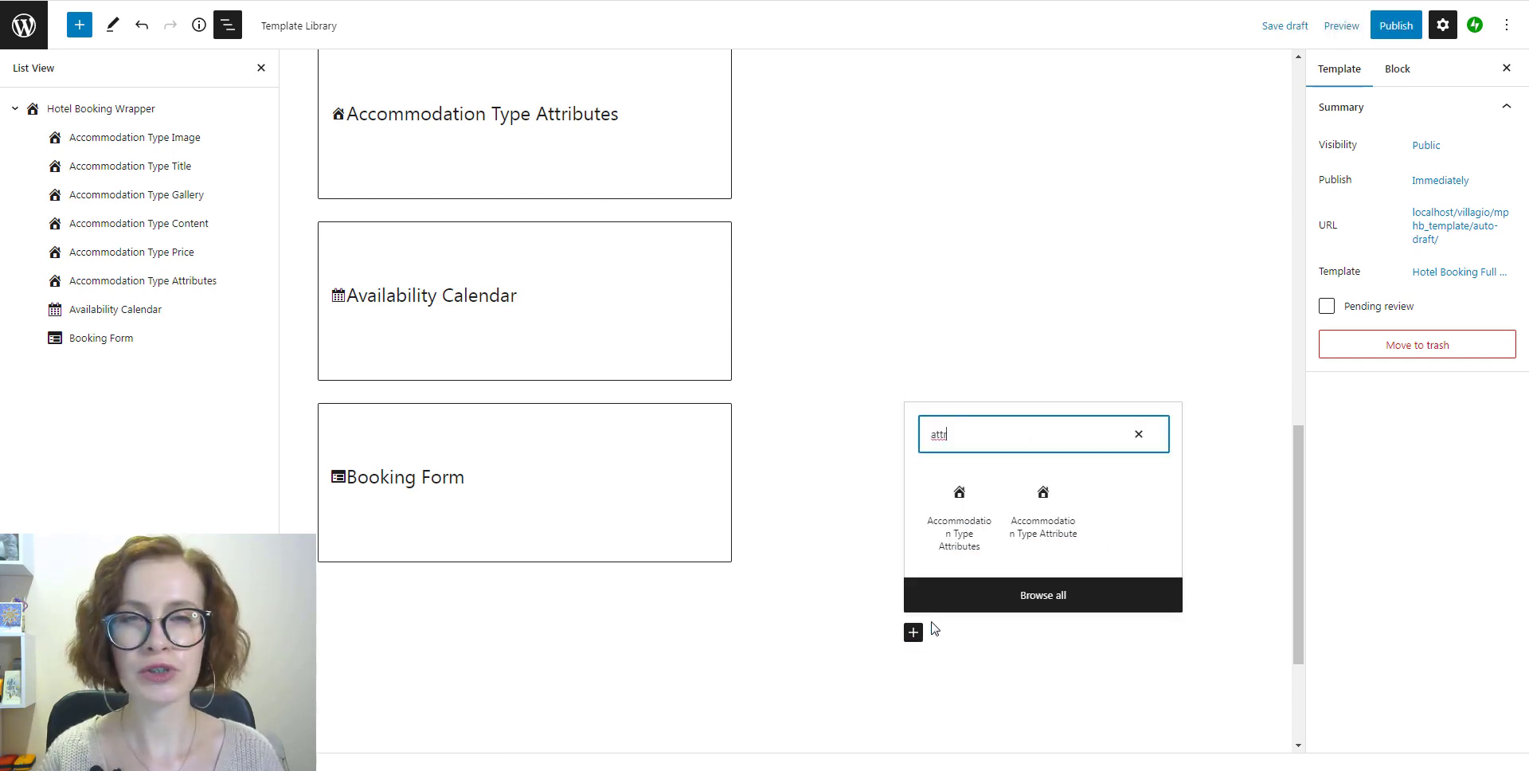
pyautogui.click(1065, 541)
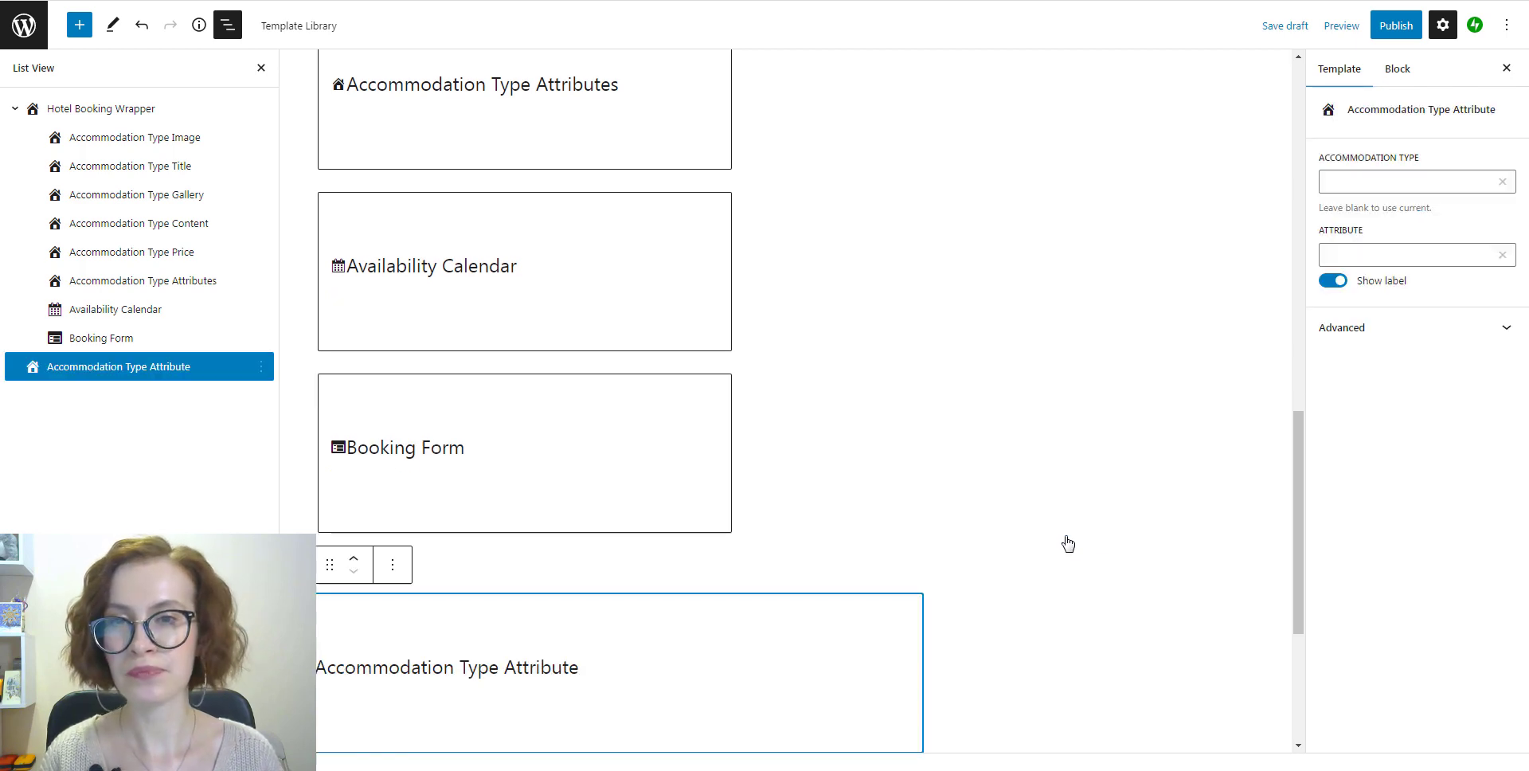
pyautogui.scroll(-1, 1064, 539)
# Move the Accommodation Type Attribute block into the Hotel Booking Wrapper, directly after the Booking Form
pyautogui.moveTo(95, 366); pyautogui.dragTo(138, 354)
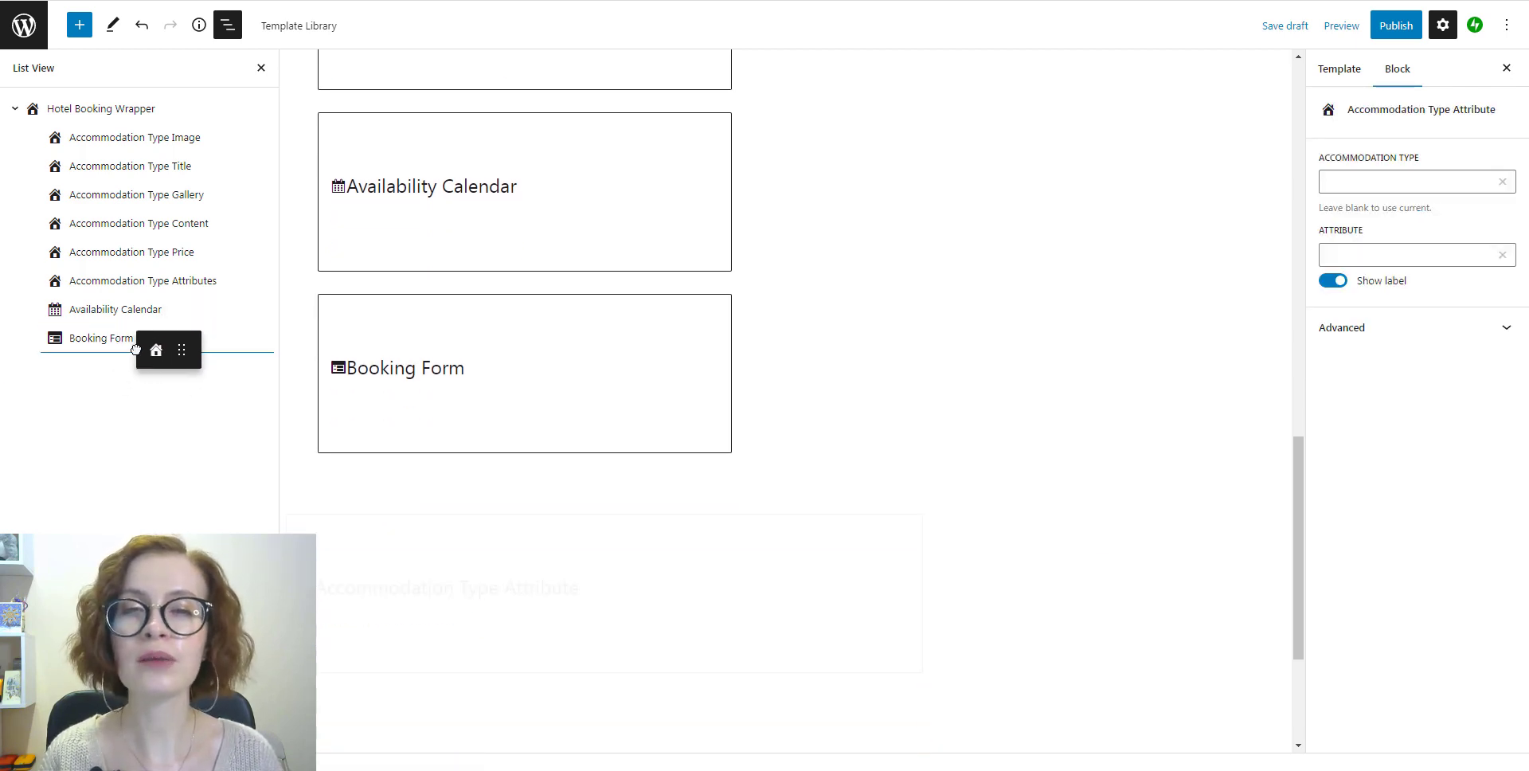
pyautogui.moveTo(135, 349); pyautogui.dragTo(137, 354)
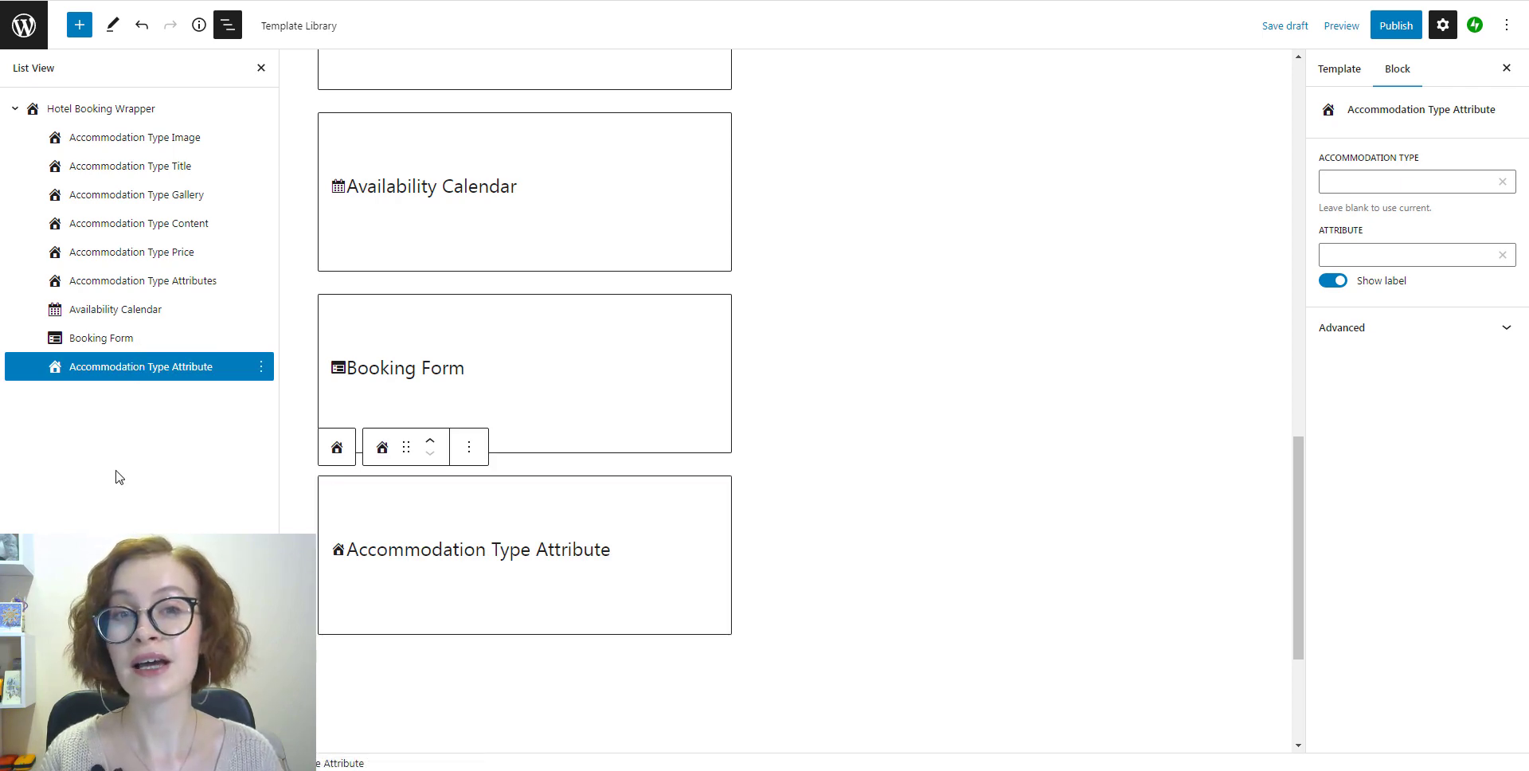
pyautogui.click(489, 591)
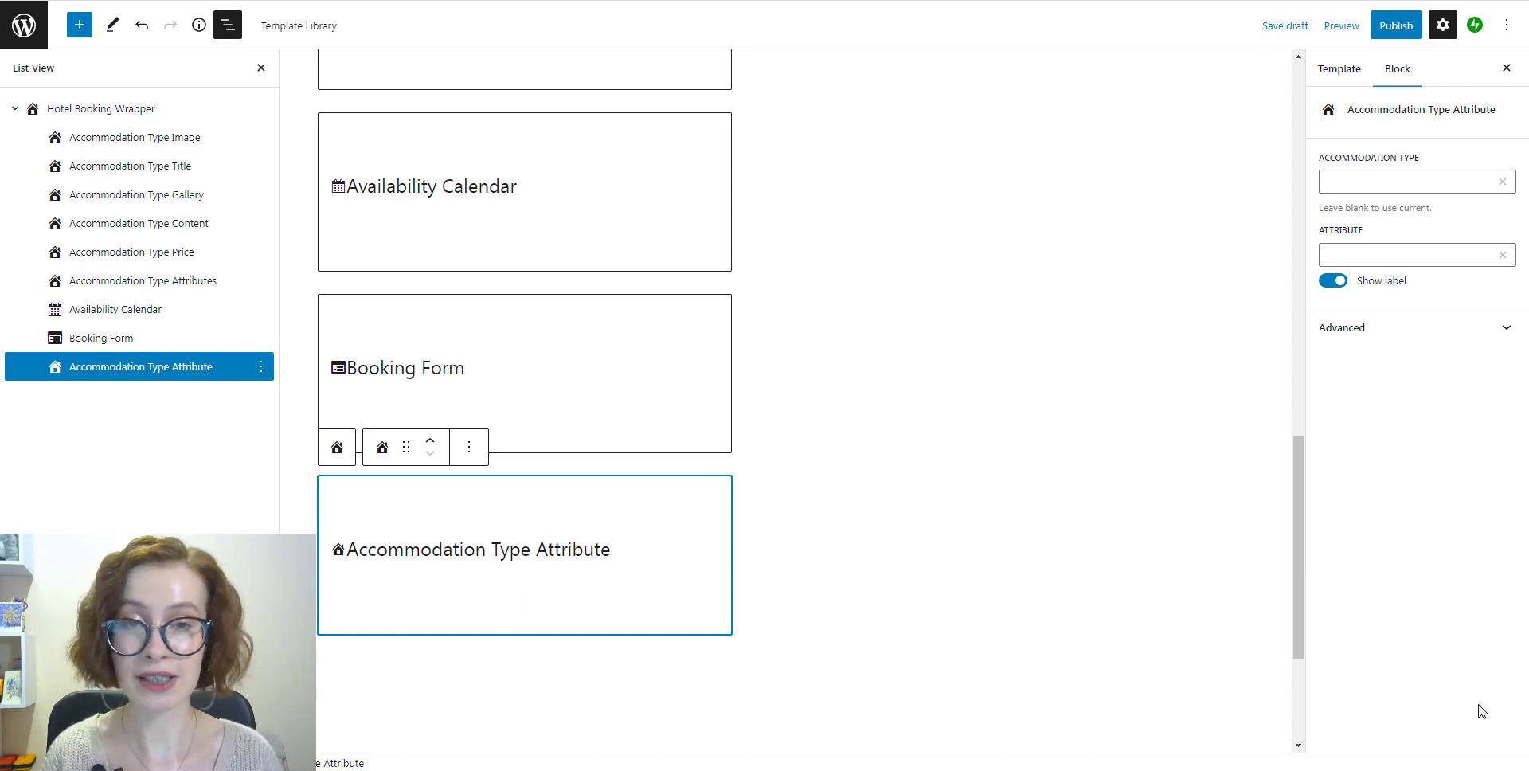
pyautogui.click(1190, 728)
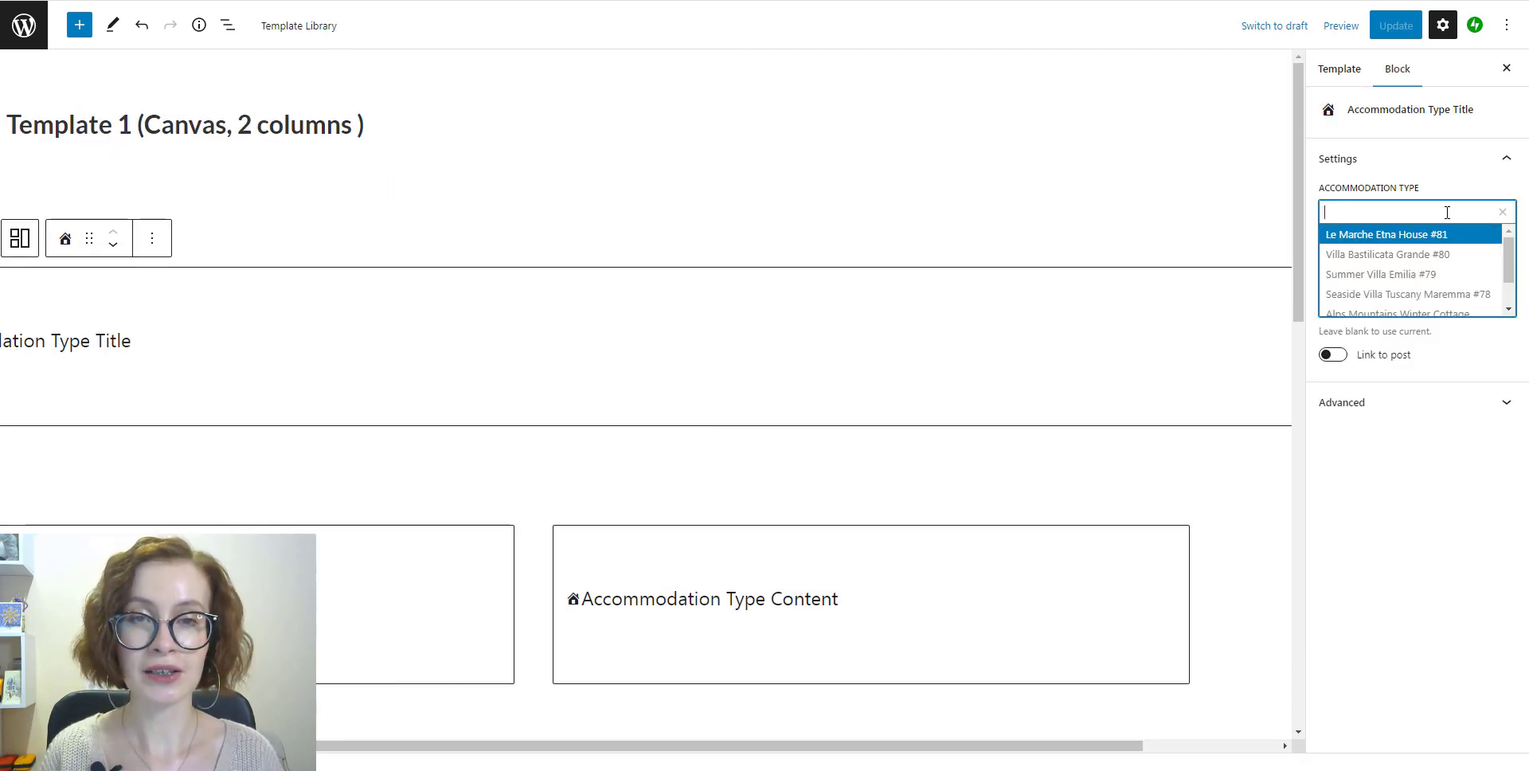
# Set the accommodation type of Template 1's Title and Image blocks to Seaside Villa Tuscany Maremma #78
pyautogui.click(1433, 232)
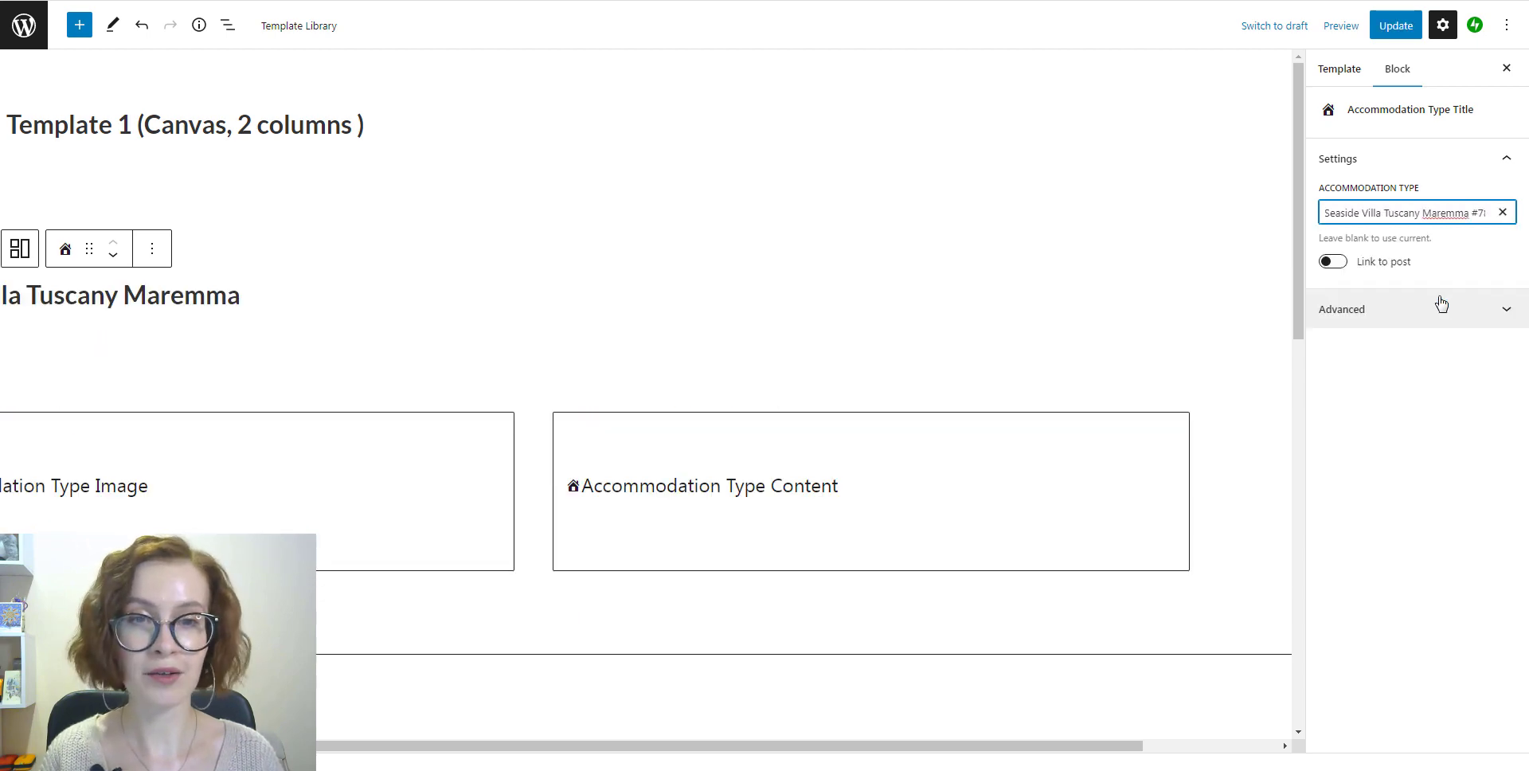
pyautogui.scroll(-3, 385, 285)
pyautogui.click(385, 285)
pyautogui.click(1371, 209)
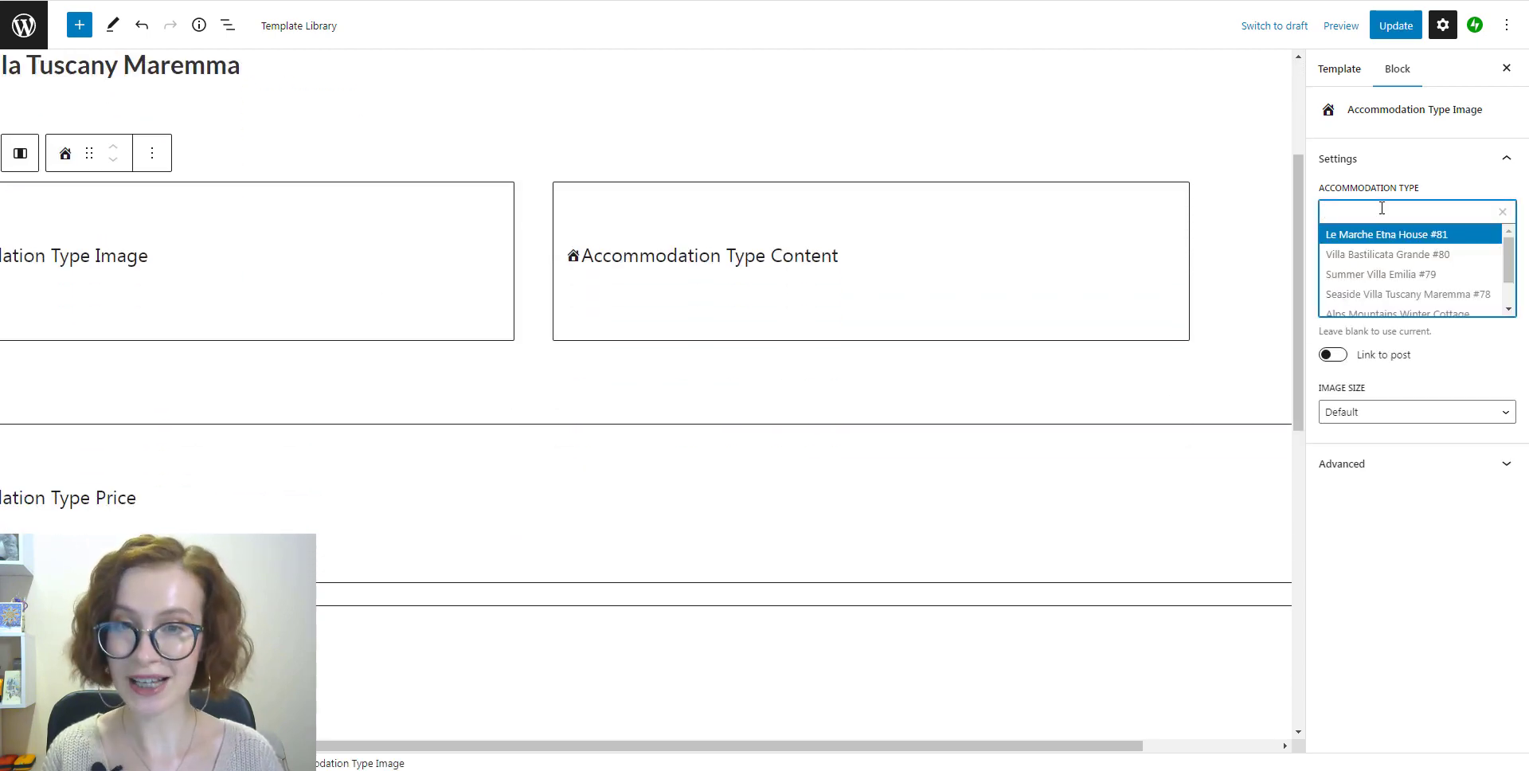
pyautogui.click(1405, 293)
# Set the Content block's accommodation type to Seaside Villa Tuscany Maremma #78 and open the accommodation type choice of a block further down
pyautogui.click(1086, 230)
pyautogui.click(1398, 183)
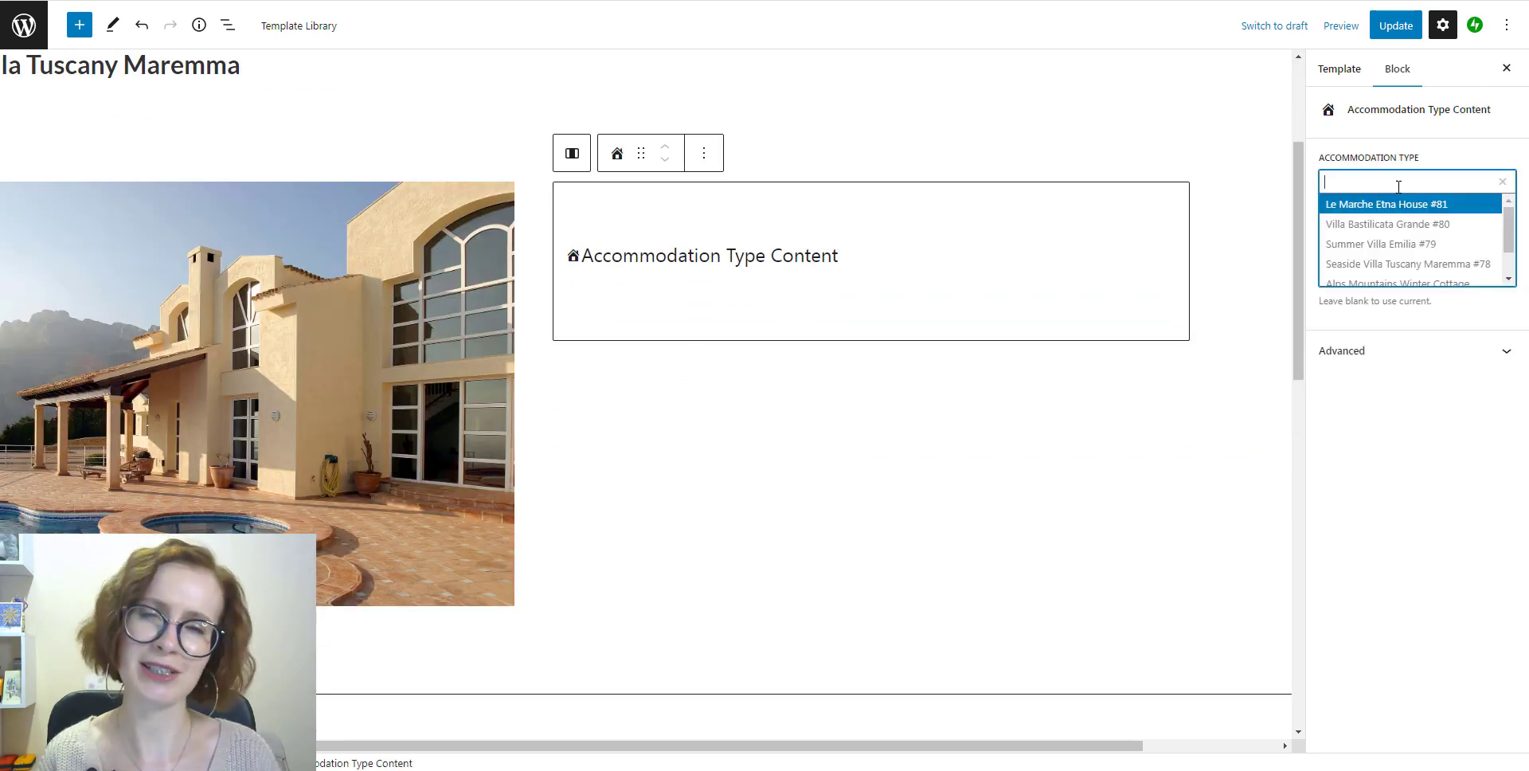
pyautogui.click(1408, 263)
pyautogui.scroll(-7, 1232, 263)
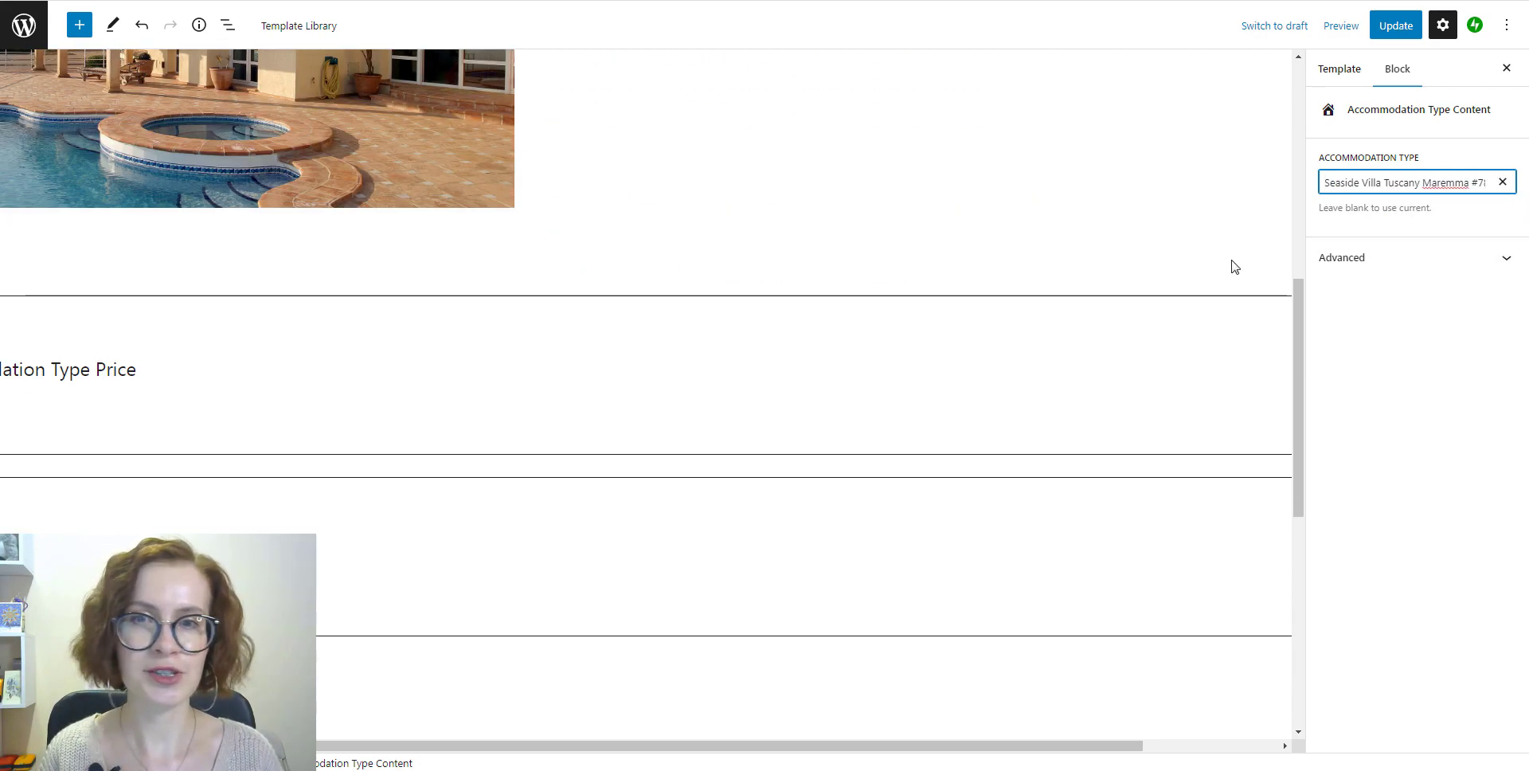
pyautogui.click(1203, 209)
pyautogui.click(1385, 182)
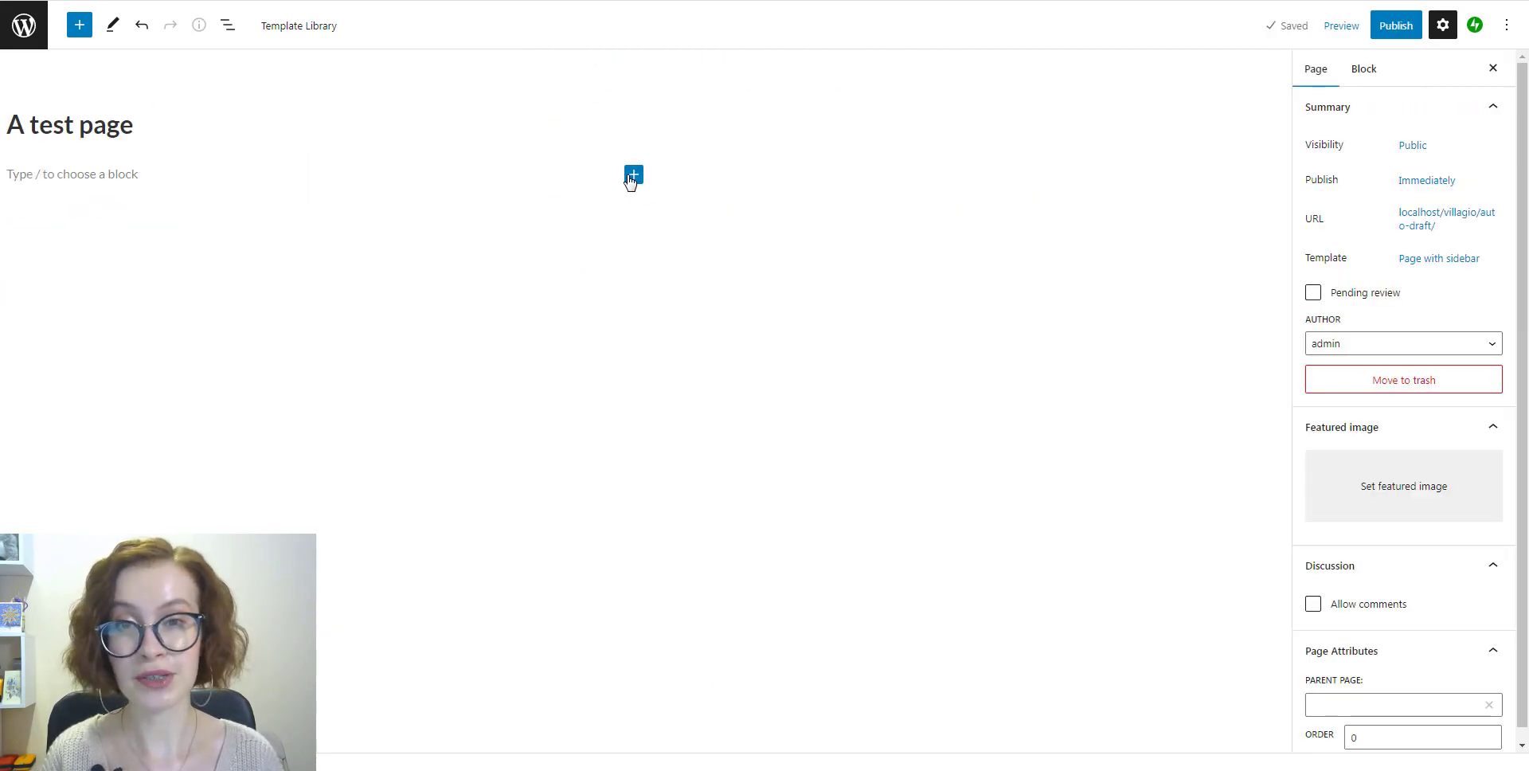
# Add an Accommodation Type Template block to the page titled "A test page", searching for "ac"
pyautogui.click(633, 175)
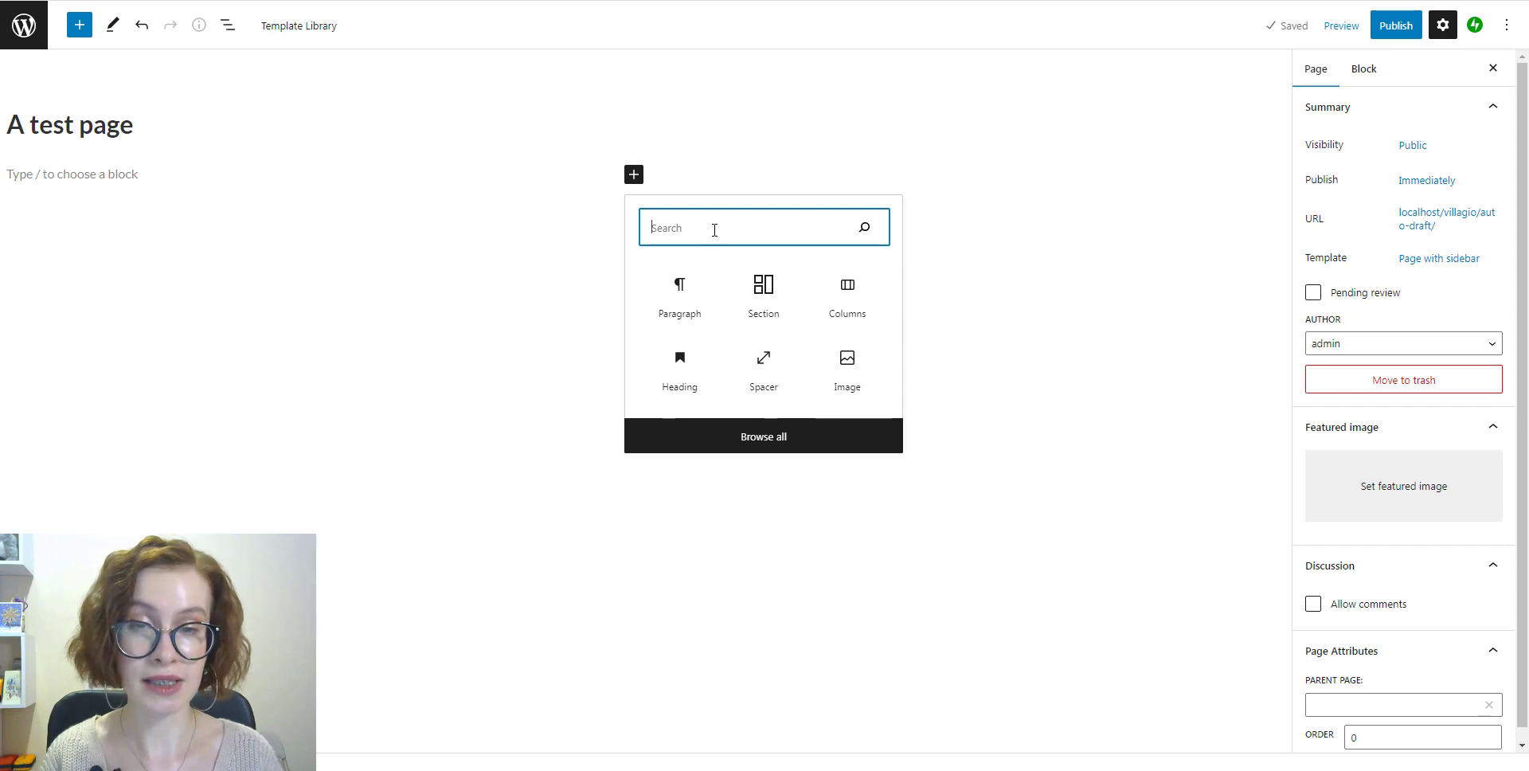
pyautogui.write('ac')
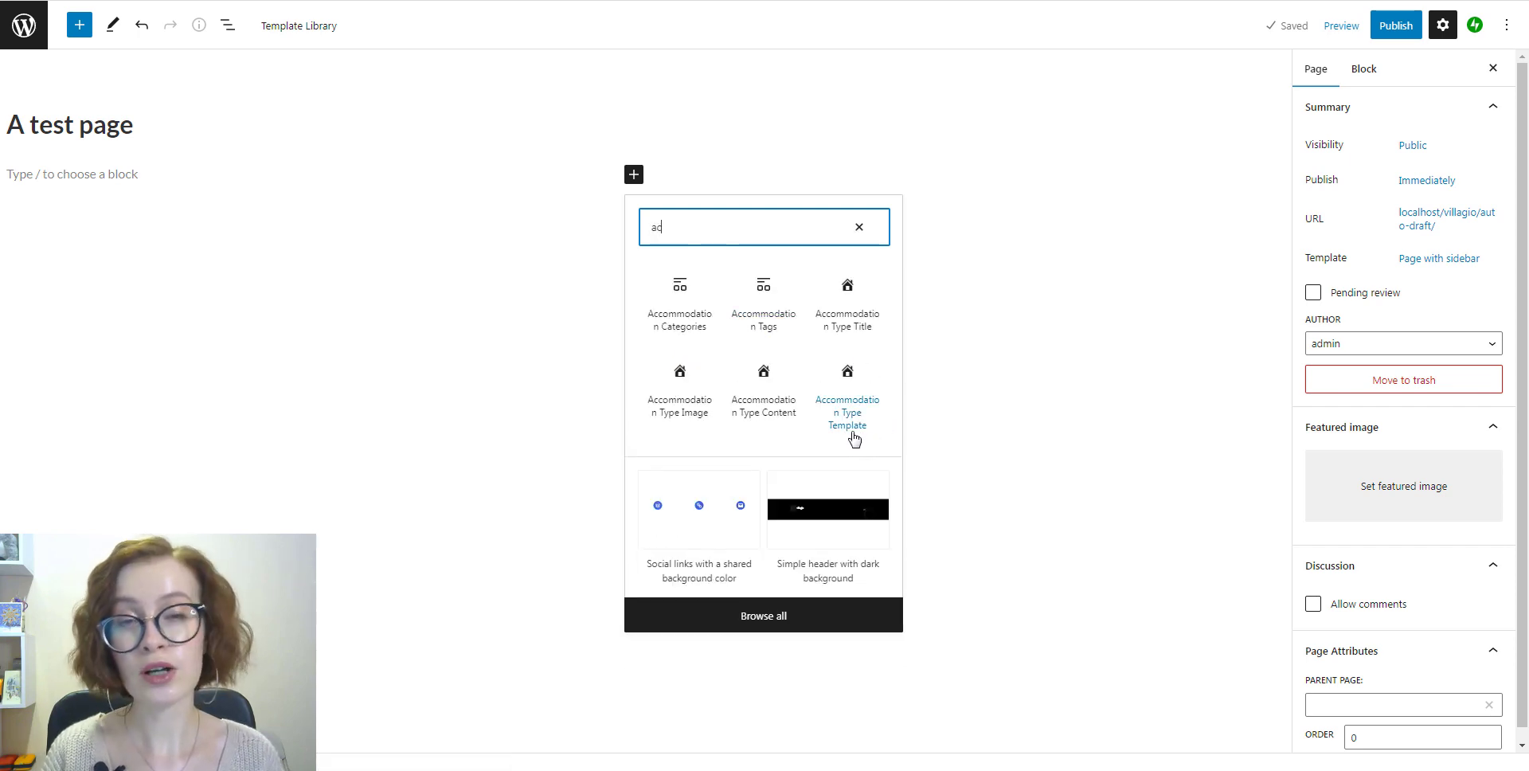
pyautogui.click(848, 414)
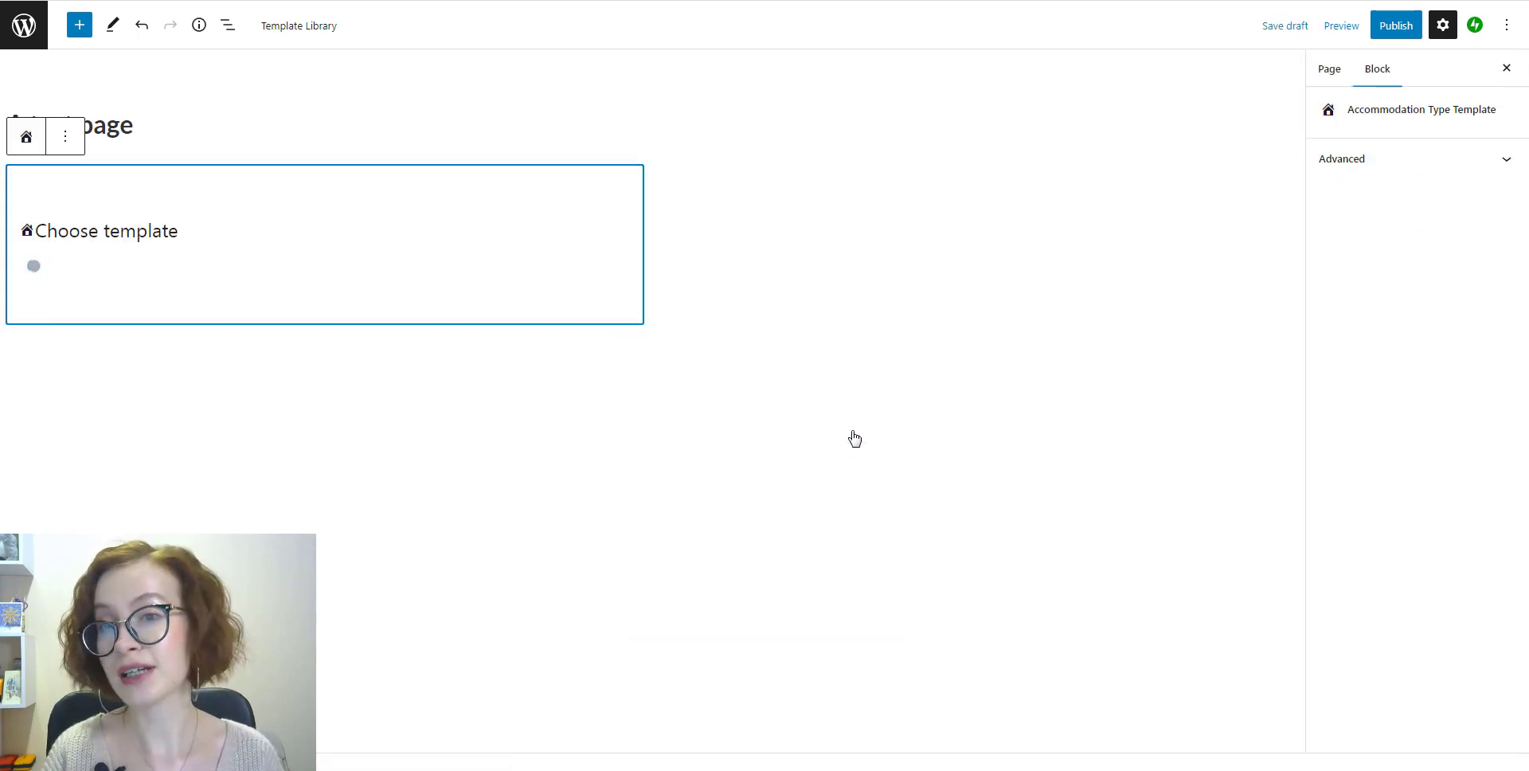
pyautogui.click(854, 437)
# Insert Template 1 (Canvas, 2 columns) into the test page and set its section's content area width to Default
pyautogui.click(623, 262)
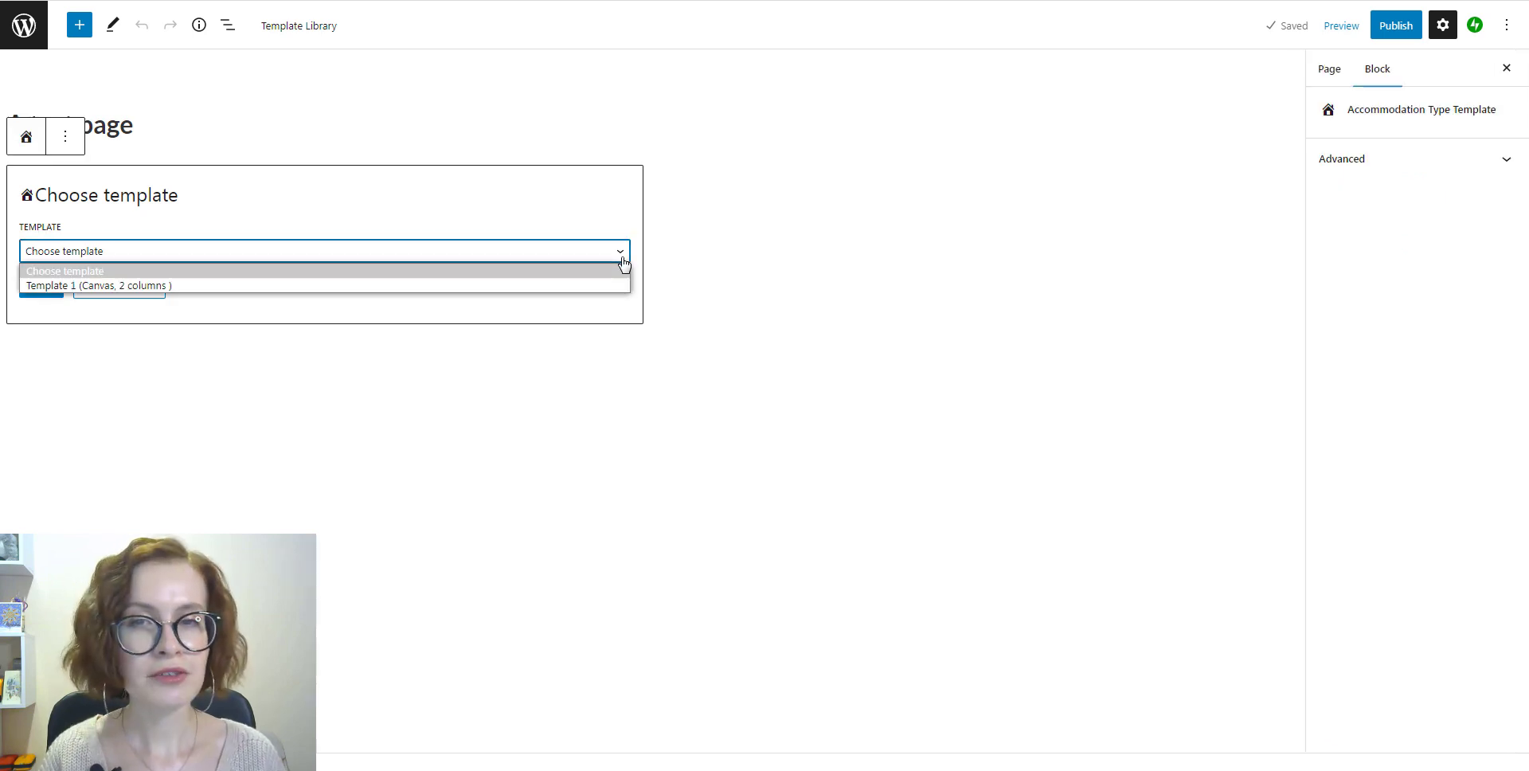
pyautogui.click(609, 286)
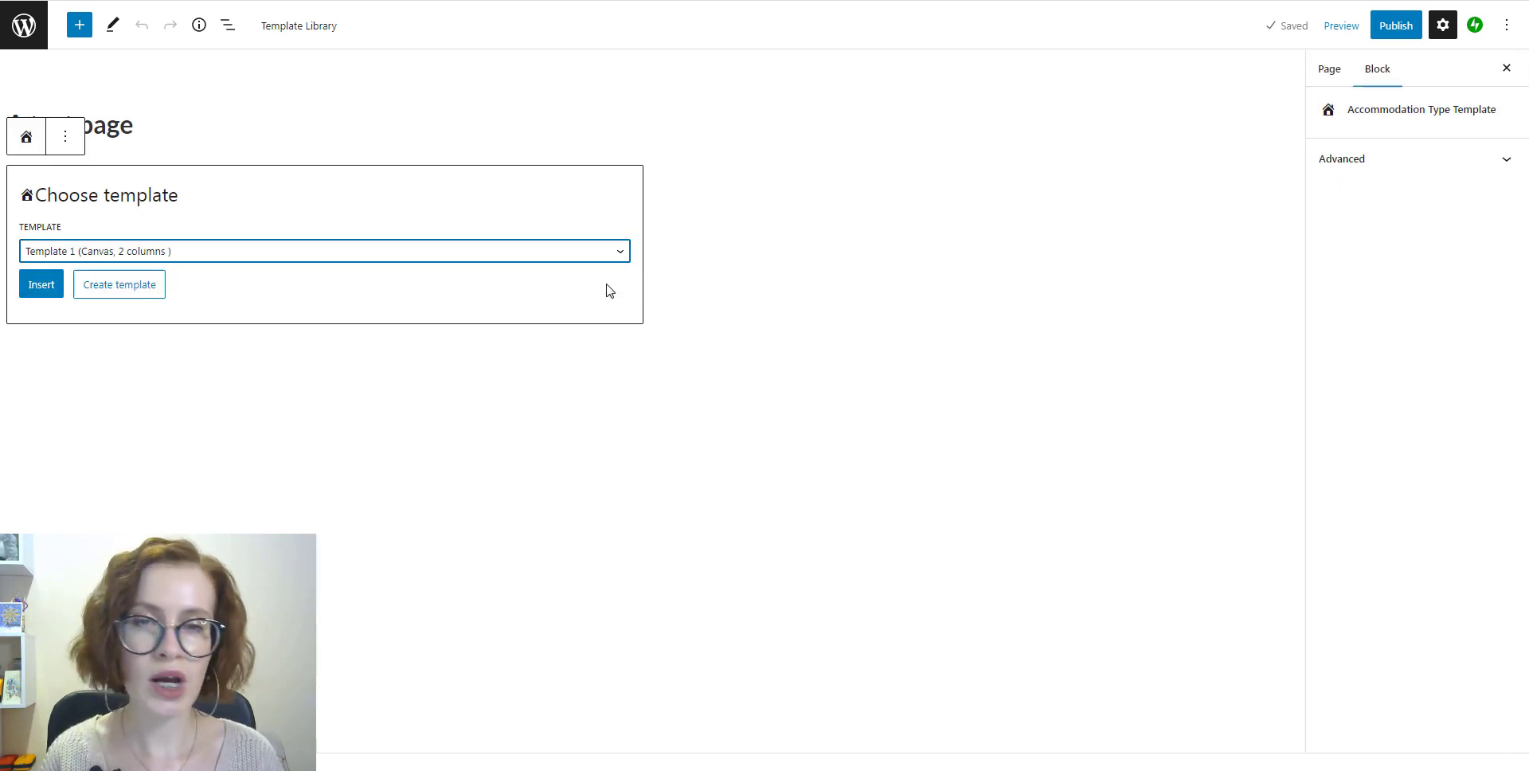
pyautogui.click(45, 293)
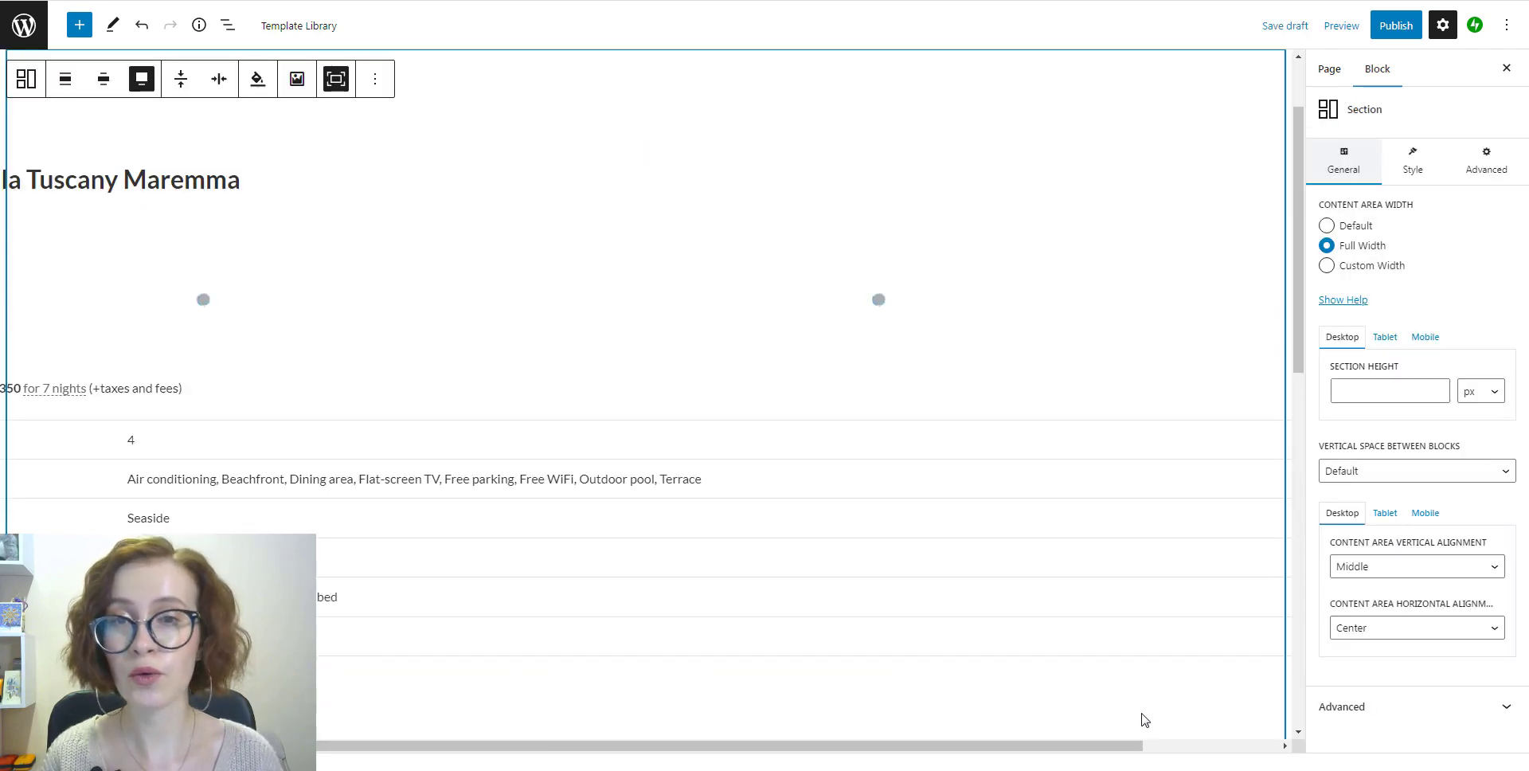
pyautogui.click(1325, 226)
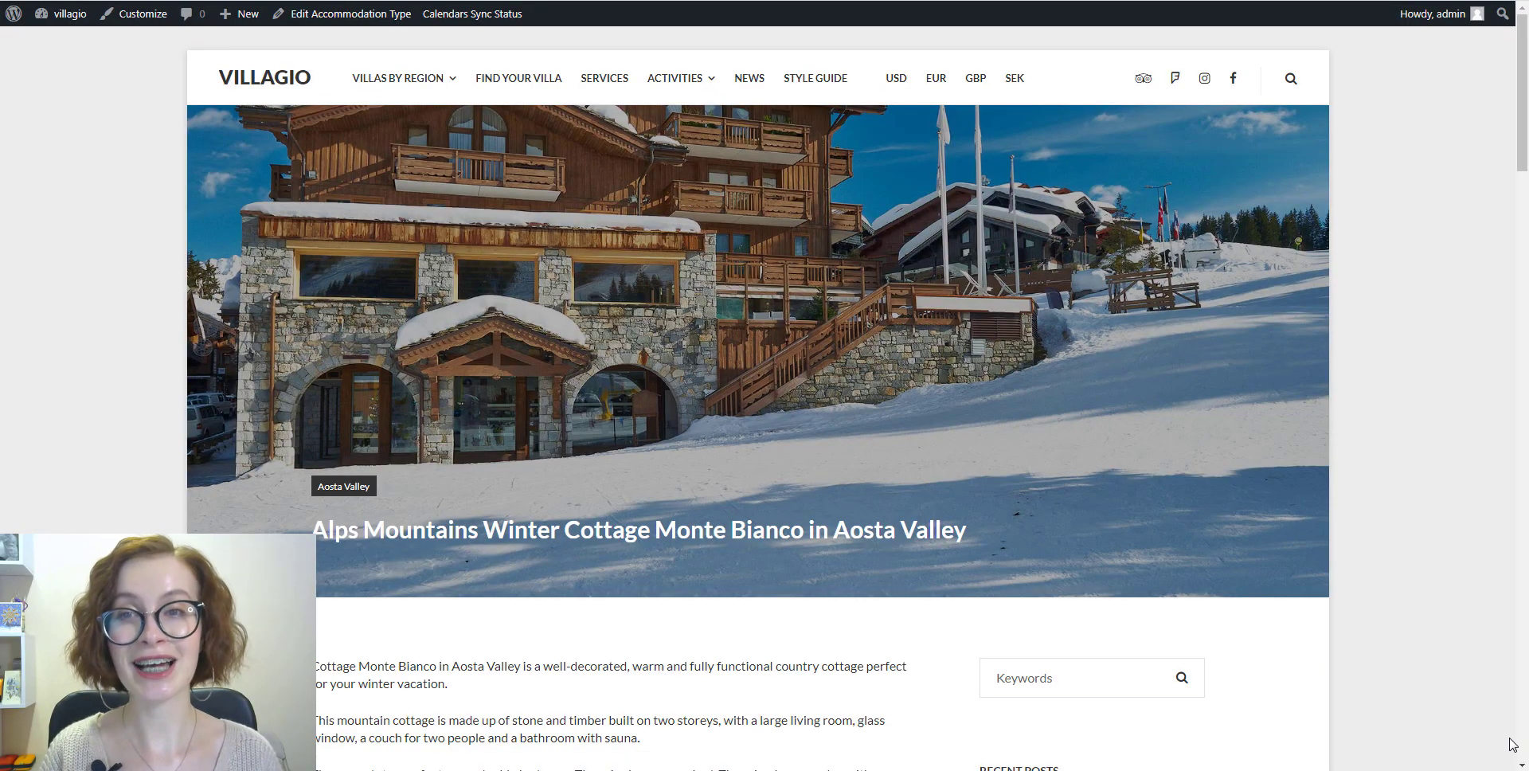
# Look through the Alps Mountains Winter Cottage Monte Bianco accommodation page down to its details
pyautogui.scroll(-12, 1511, 744)
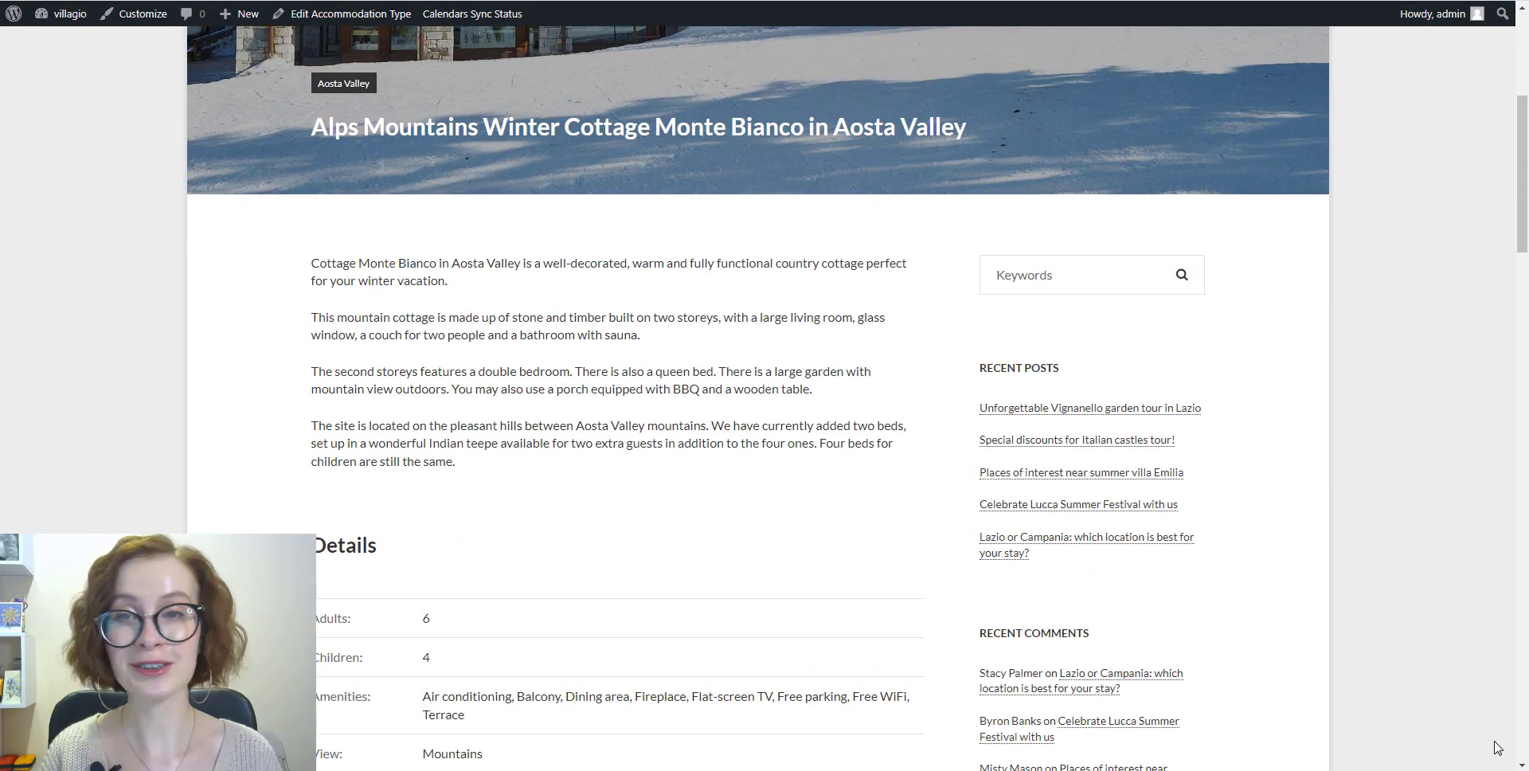
pyautogui.scroll(-13, 1493, 747)
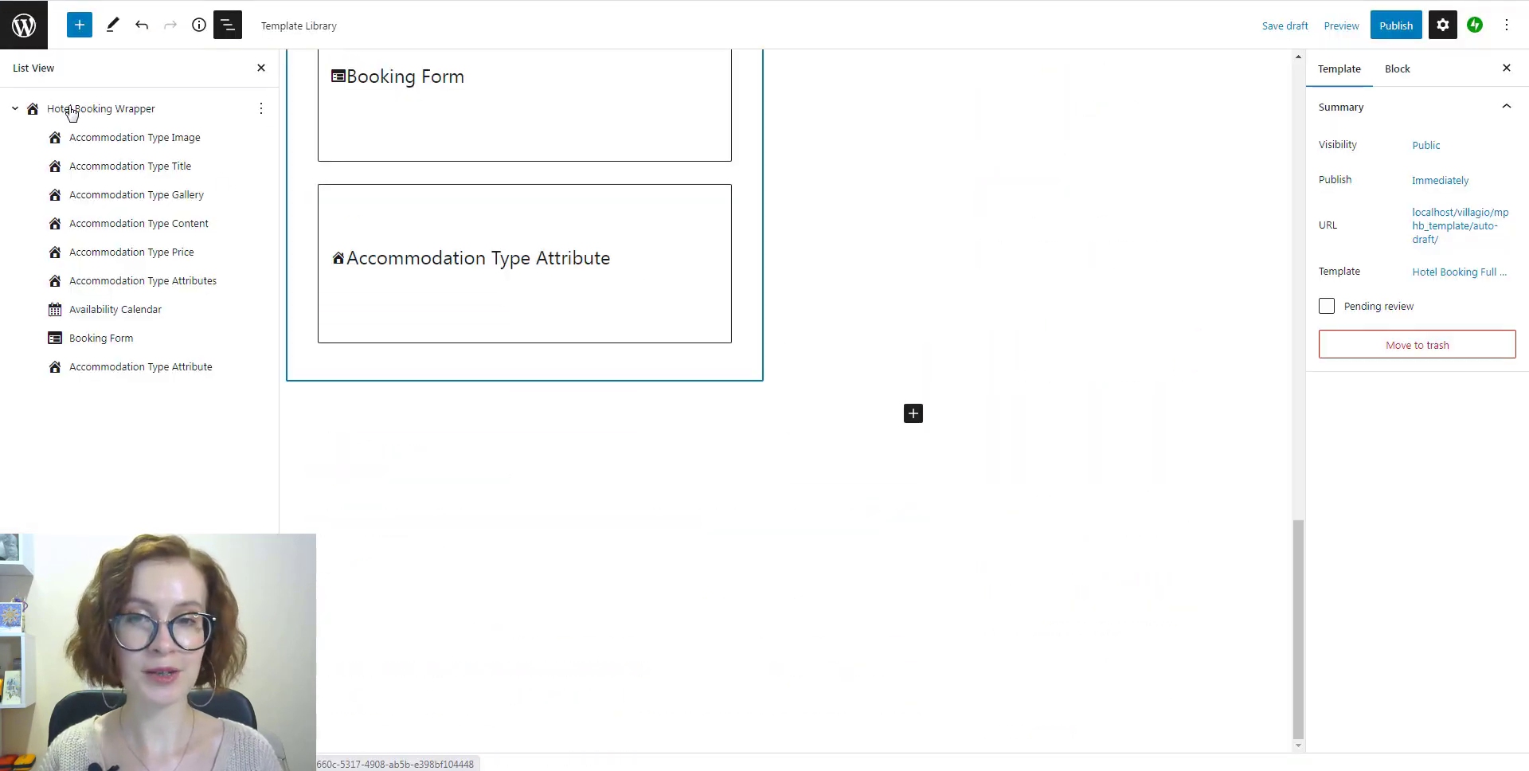
# Remove the Hotel Booking Wrapper together with all its blocks from the template
pyautogui.click(70, 110)
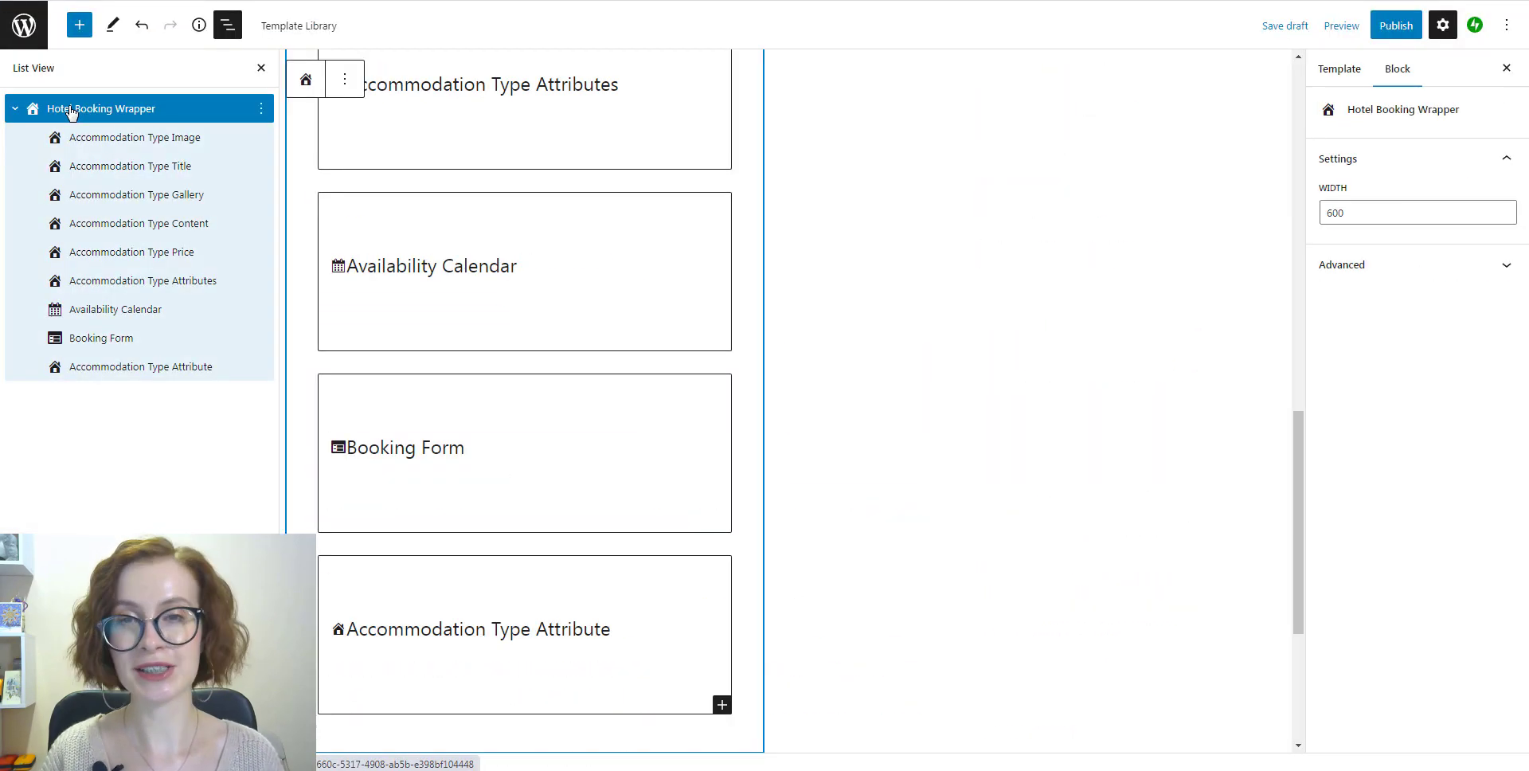
pyautogui.click(261, 109)
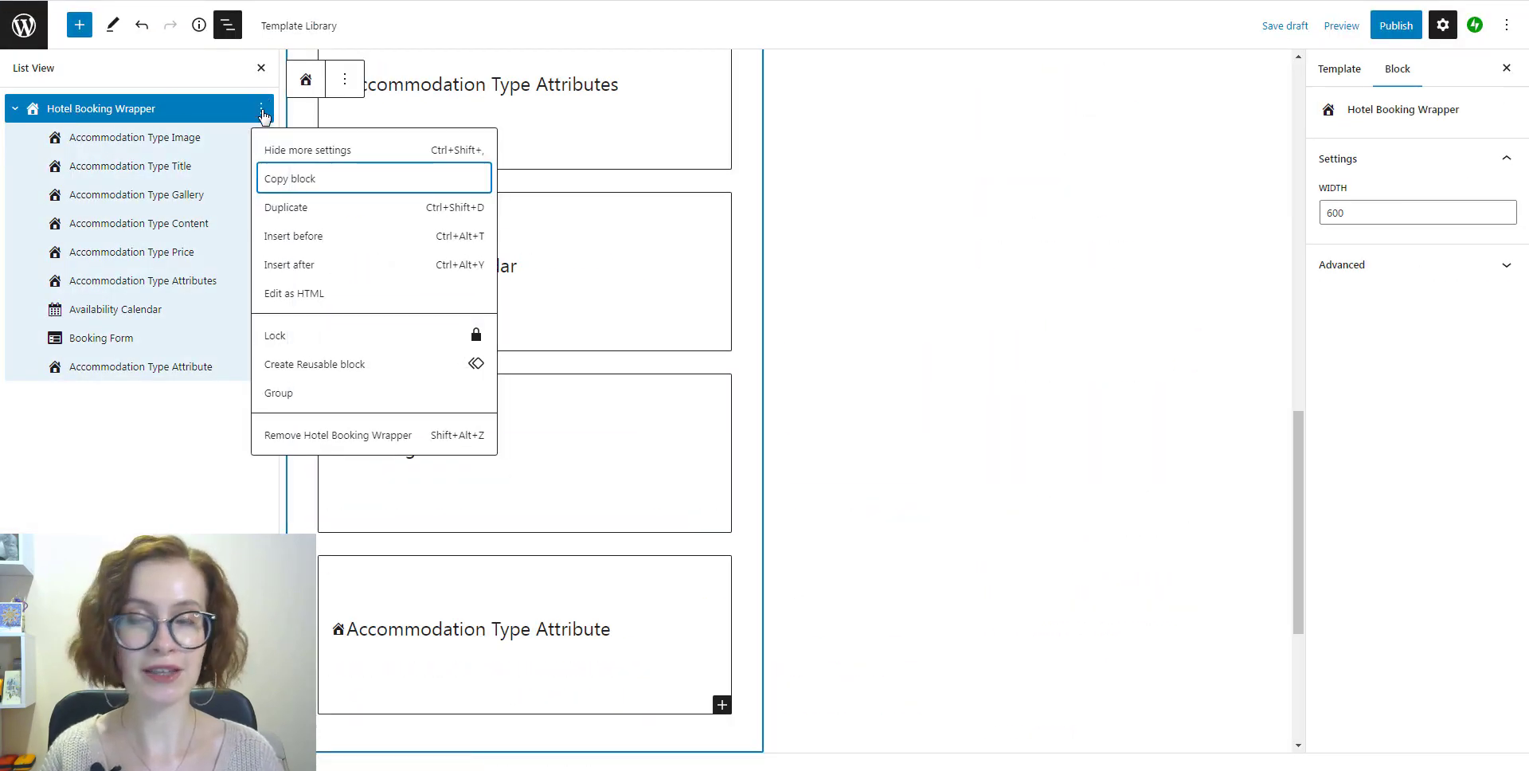
pyautogui.click(341, 435)
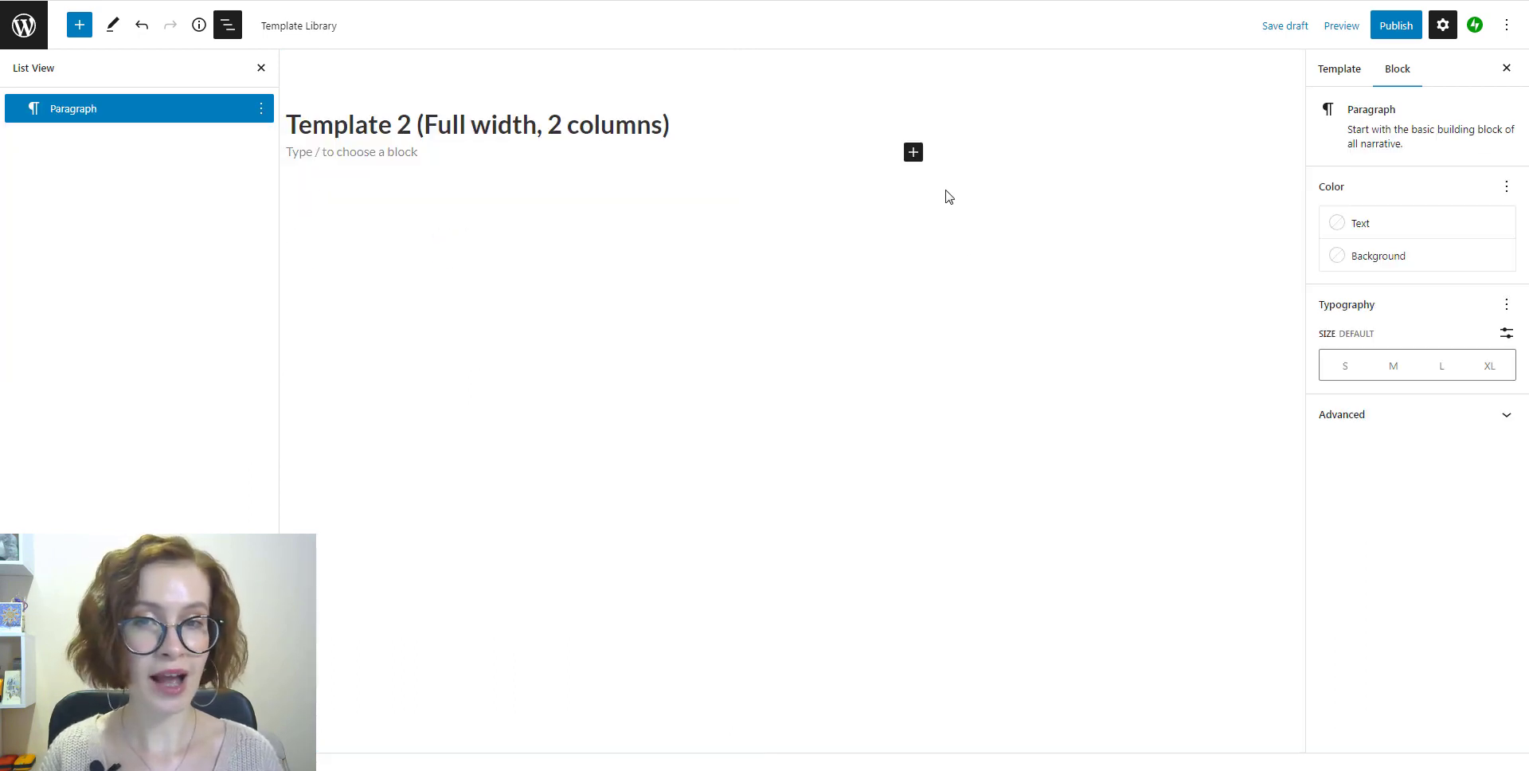
# Insert a Section block with the Wide Screen layout (section full width, content fixed) into Template 2 (Full width, 2 columns)
pyautogui.click(913, 153)
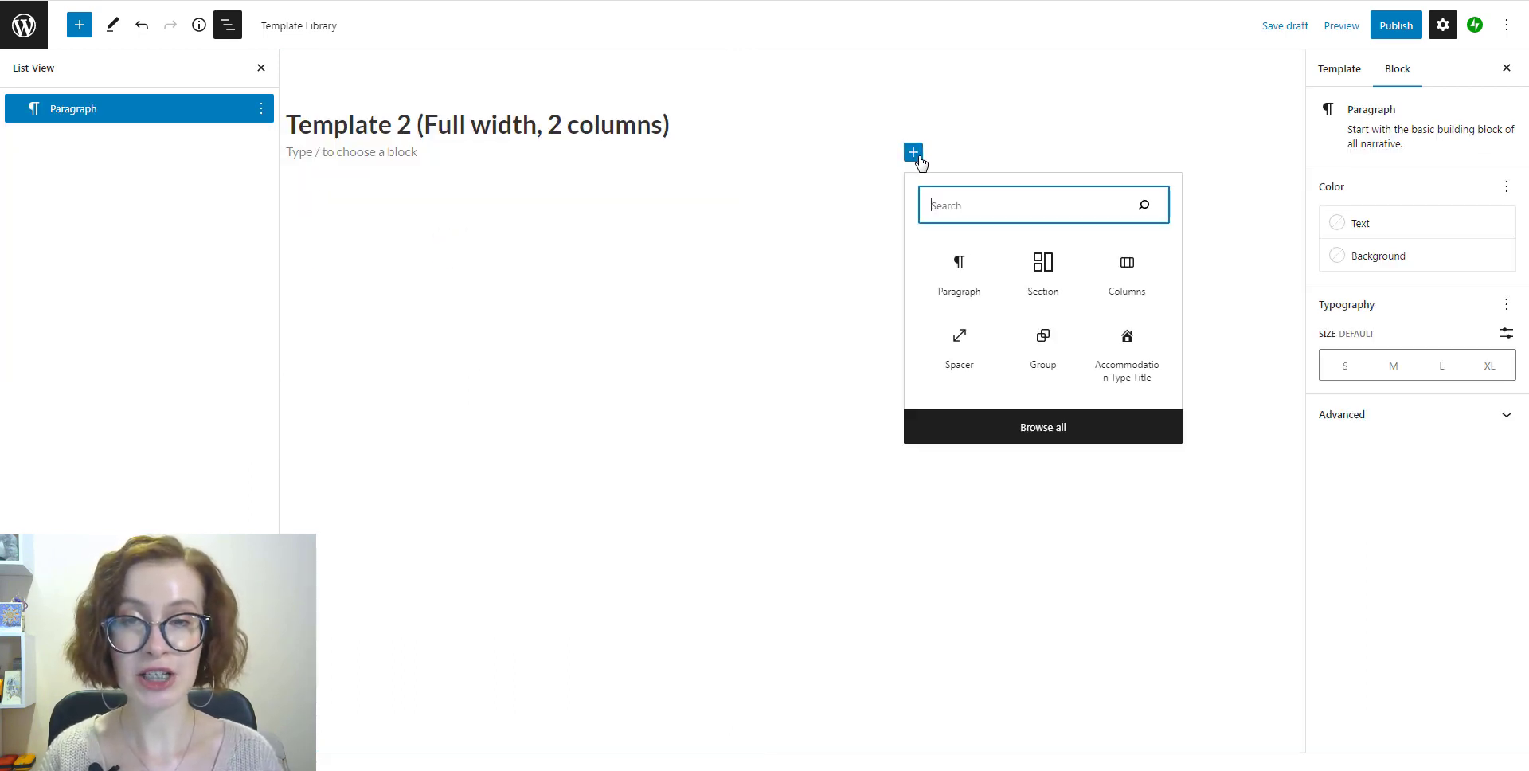
pyautogui.click(1034, 275)
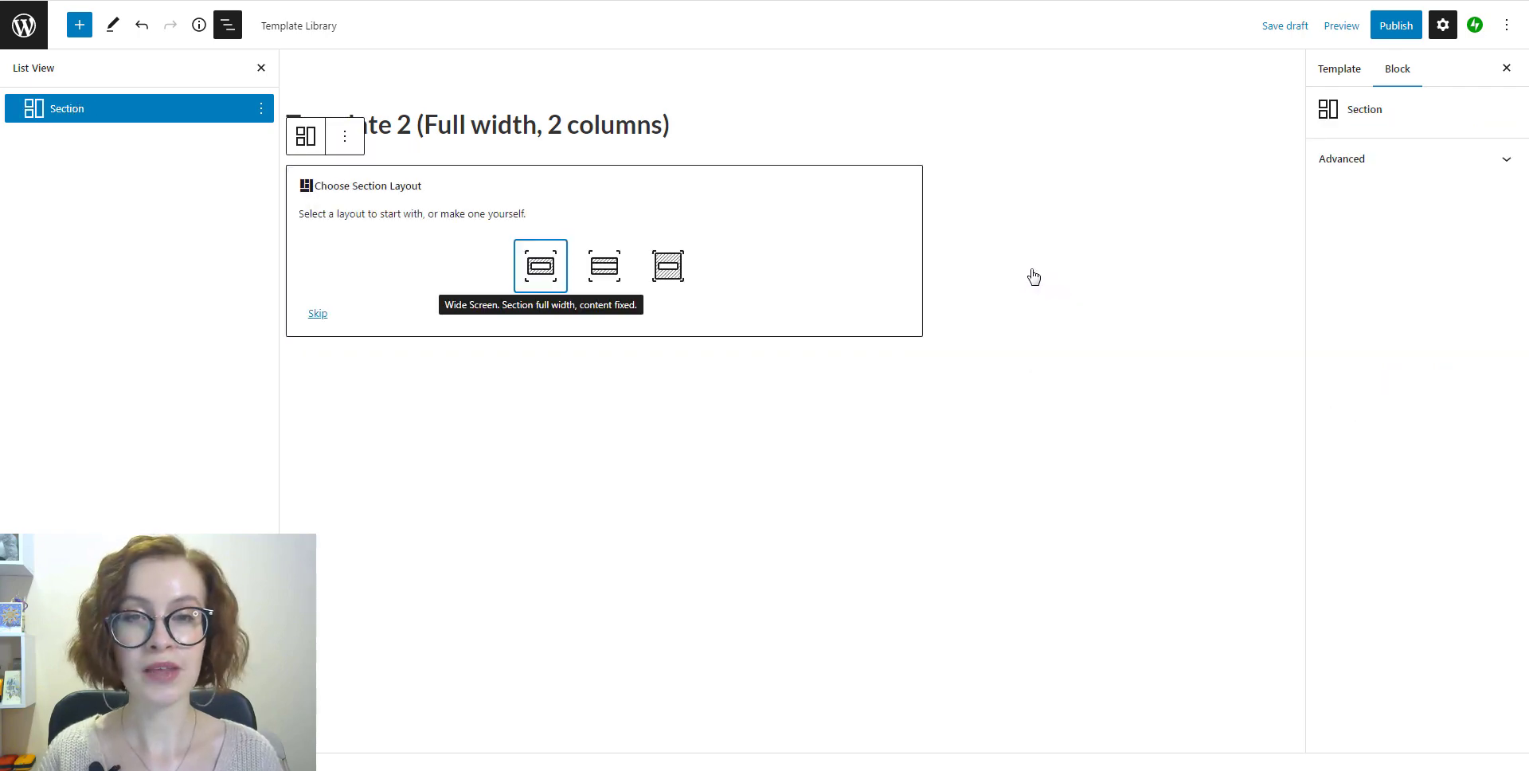
pyautogui.click(540, 275)
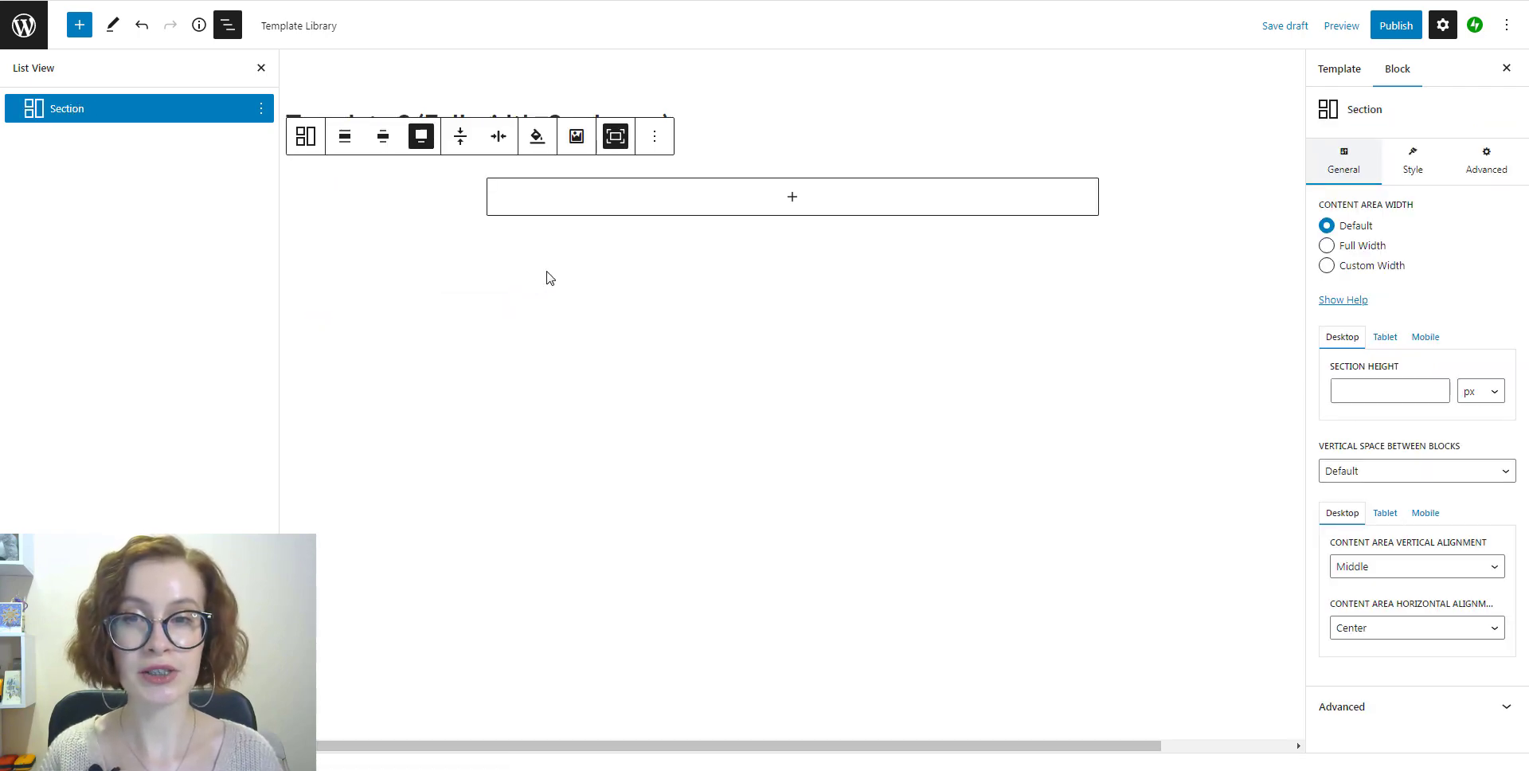
# Set the section's top and bottom desktop padding to a custom 100 px each
pyautogui.click(1410, 162)
pyautogui.click(1369, 513)
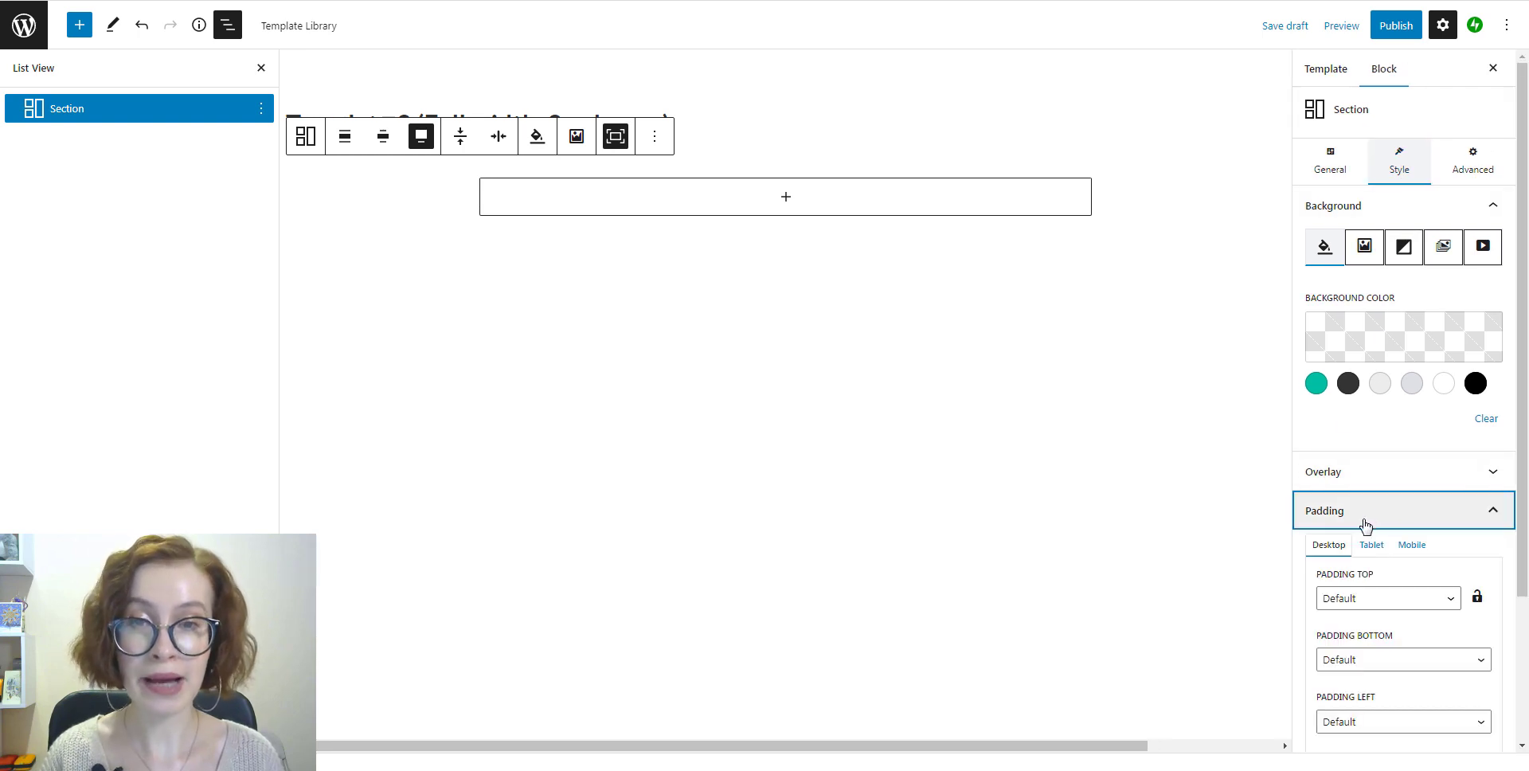
pyautogui.click(1387, 598)
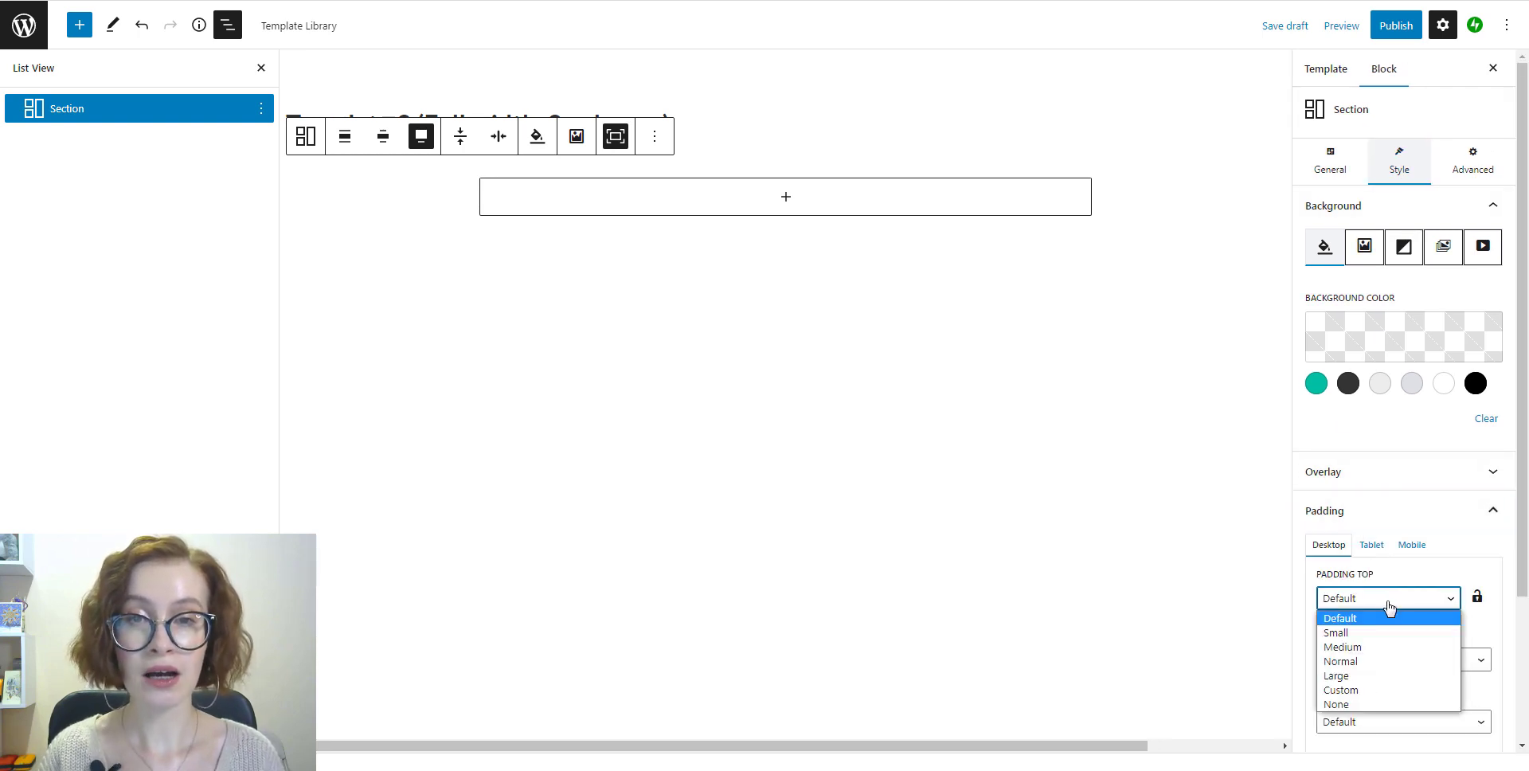
pyautogui.click(1340, 689)
pyautogui.click(1369, 643)
pyautogui.write('100')
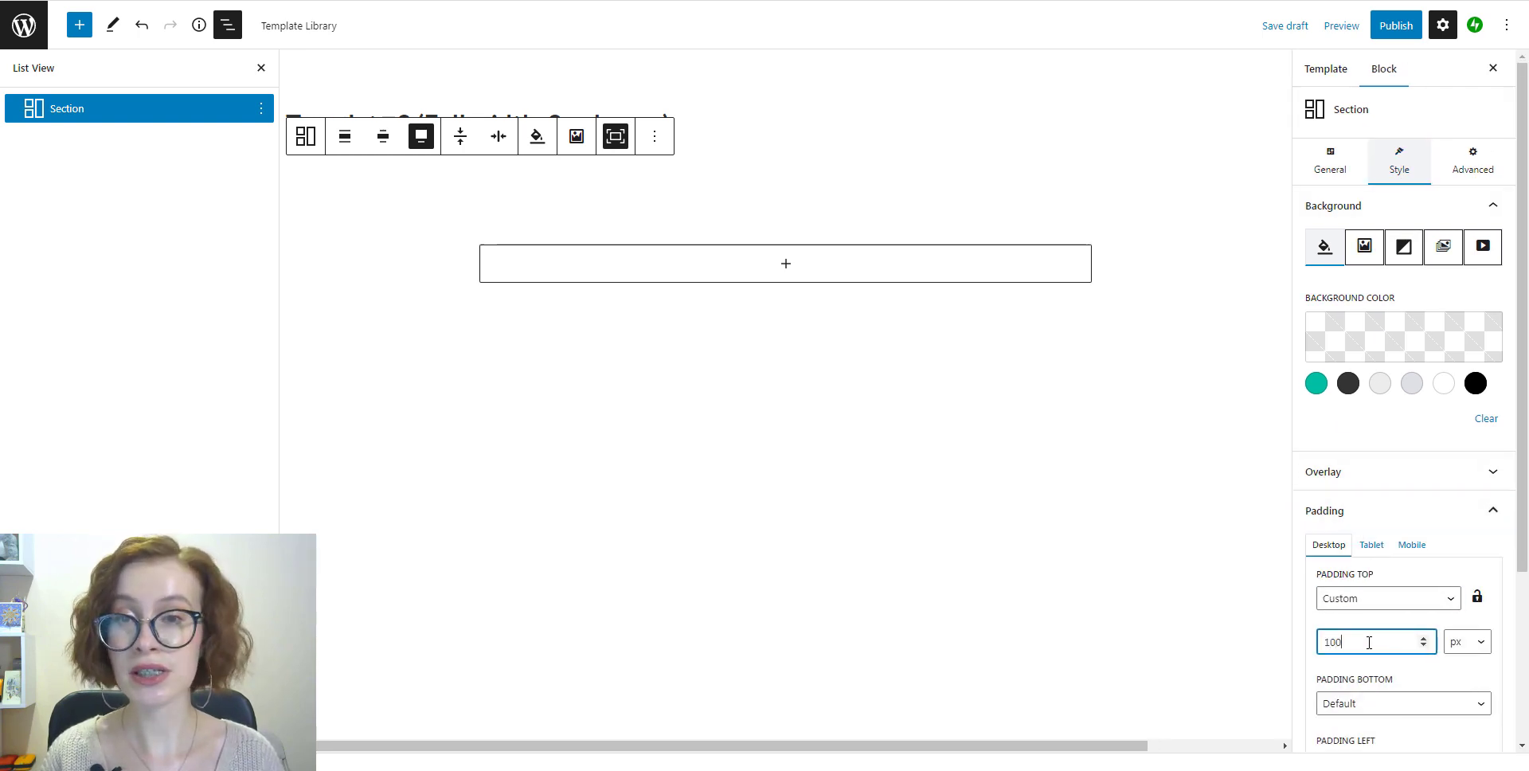
pyautogui.scroll(-2, 1365, 597)
pyautogui.click(1363, 546)
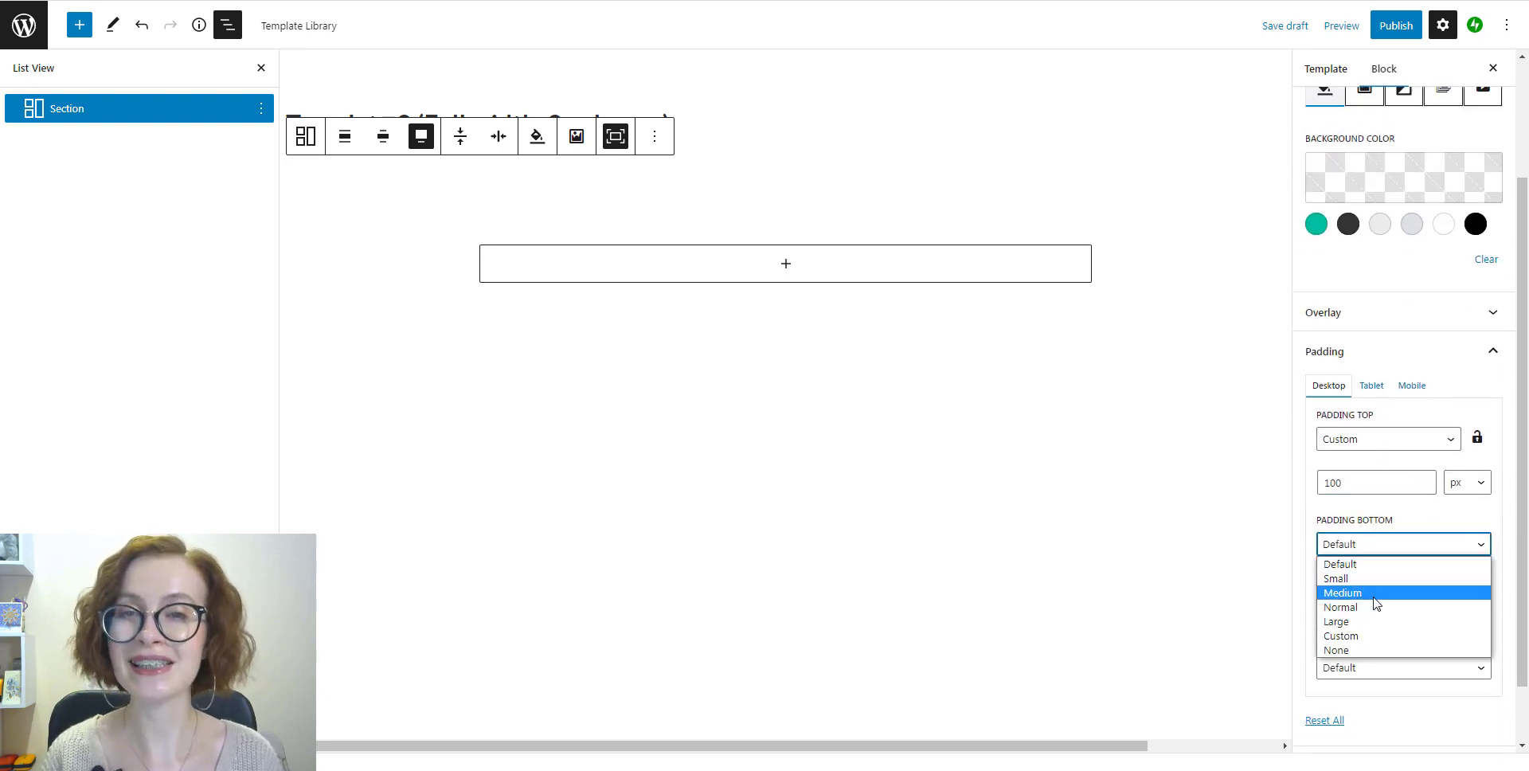
pyautogui.click(1373, 632)
pyautogui.click(1371, 593)
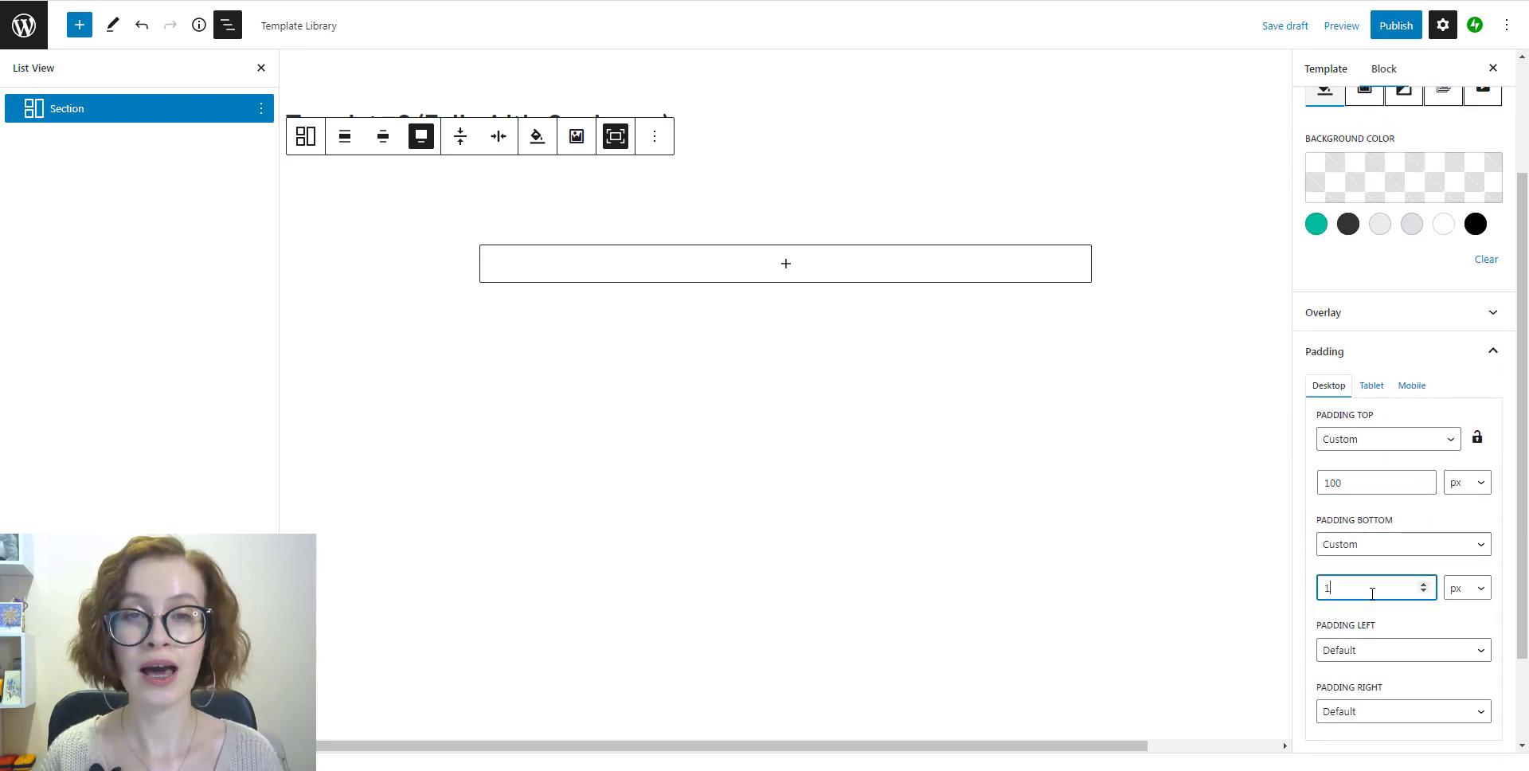
# Set the section's left and right desktop padding to a custom 40 px each
pyautogui.click(1361, 650)
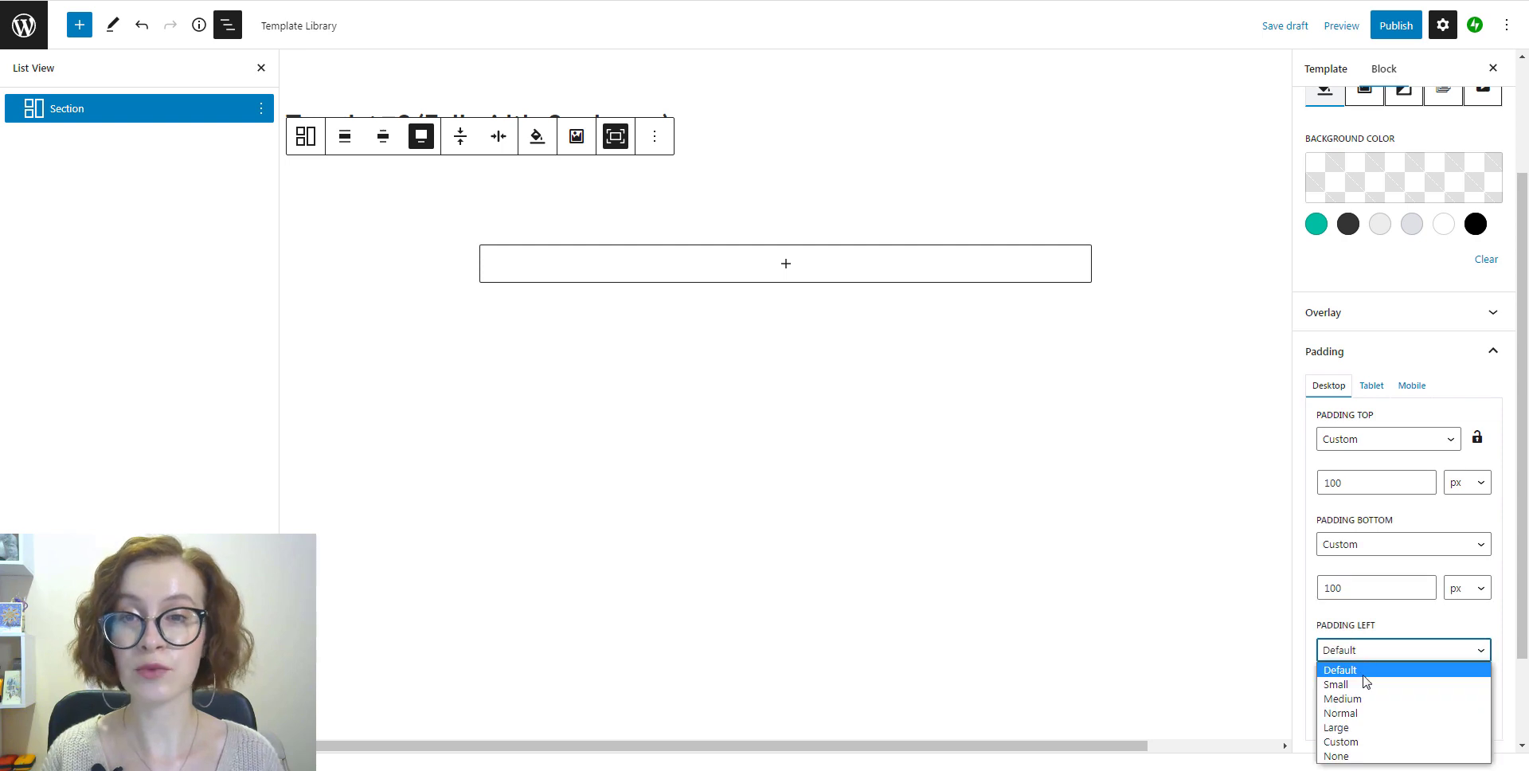
pyautogui.click(1368, 736)
pyautogui.click(1374, 692)
pyautogui.write('40')
pyautogui.scroll(-2, 1364, 673)
pyautogui.click(1360, 636)
pyautogui.write('40')
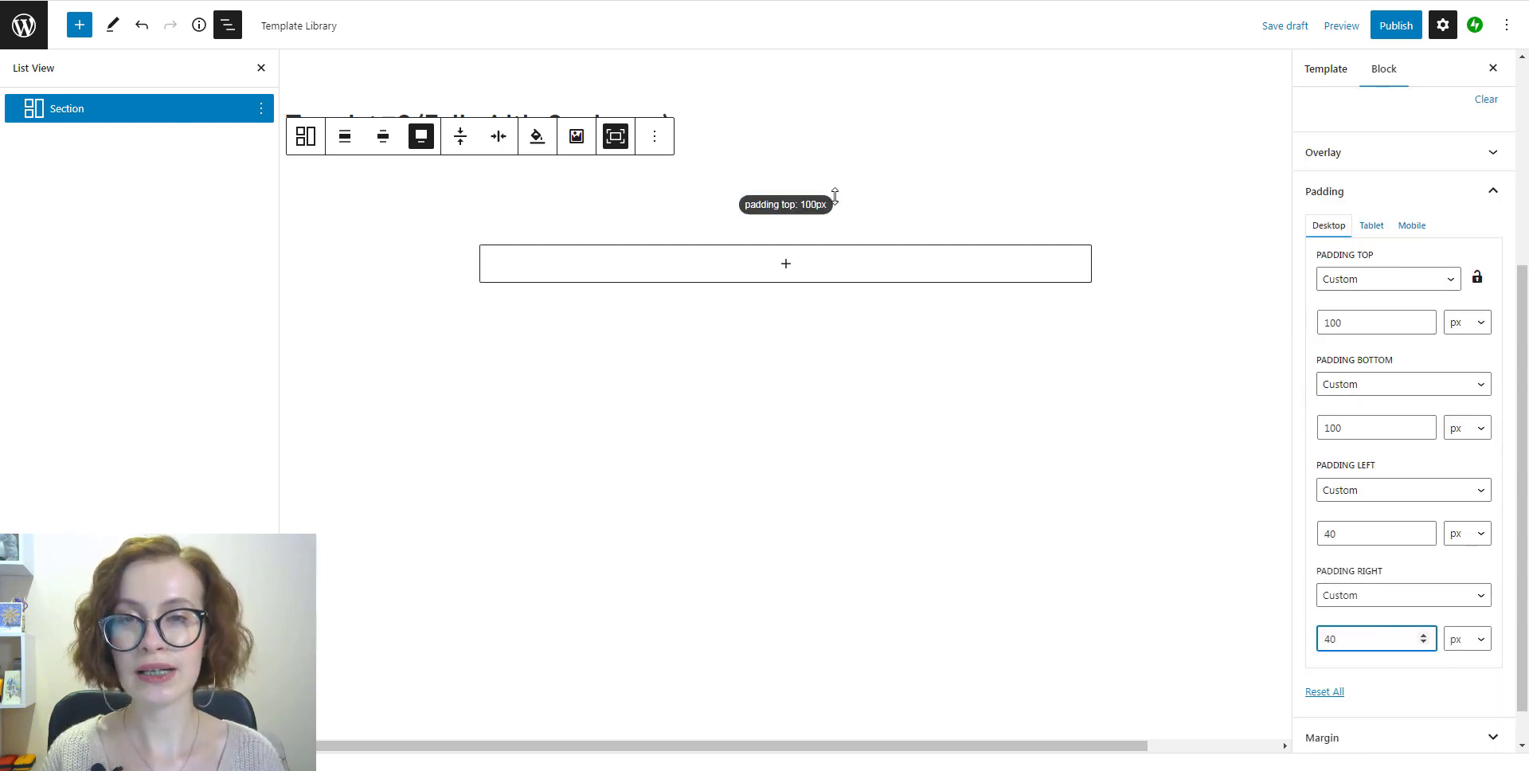
# Add an Accommodation Type Title block inside the section, followed by a Spacer with a height of 40
pyautogui.click(788, 265)
pyautogui.write('type t')
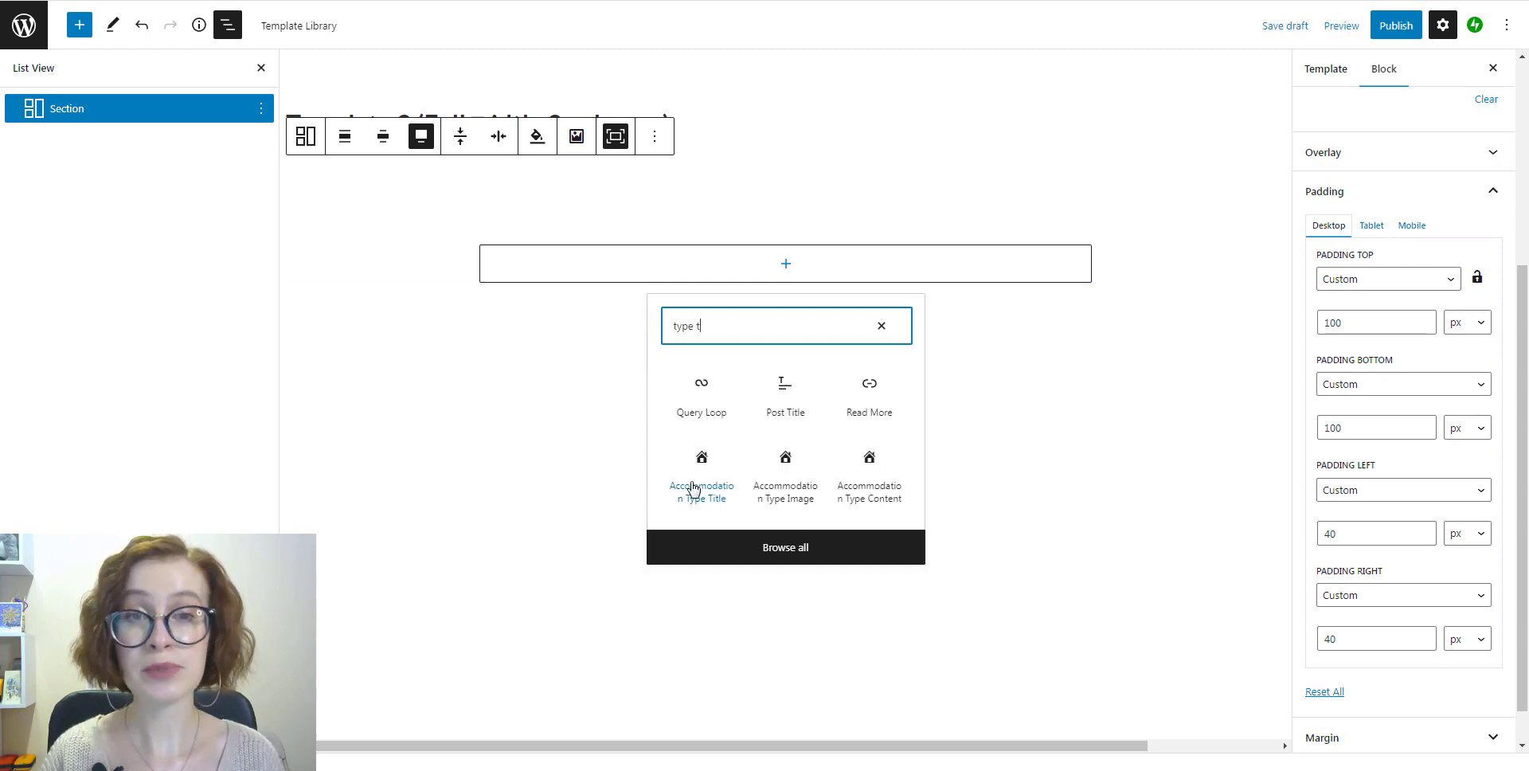
pyautogui.click(692, 482)
pyautogui.click(693, 488)
pyautogui.click(1071, 407)
pyautogui.click(988, 605)
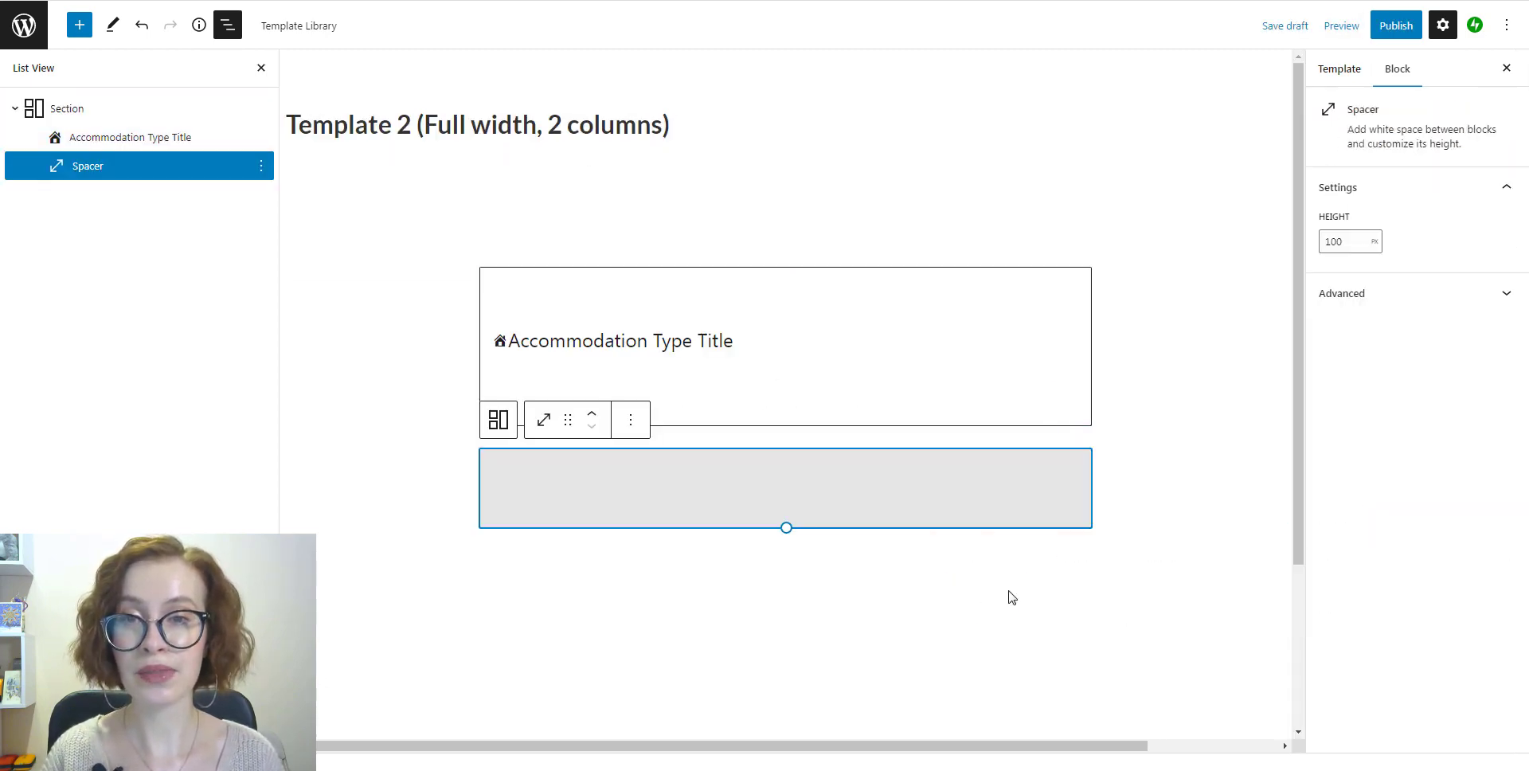
pyautogui.doubleClick(1337, 241)
pyautogui.write('40')
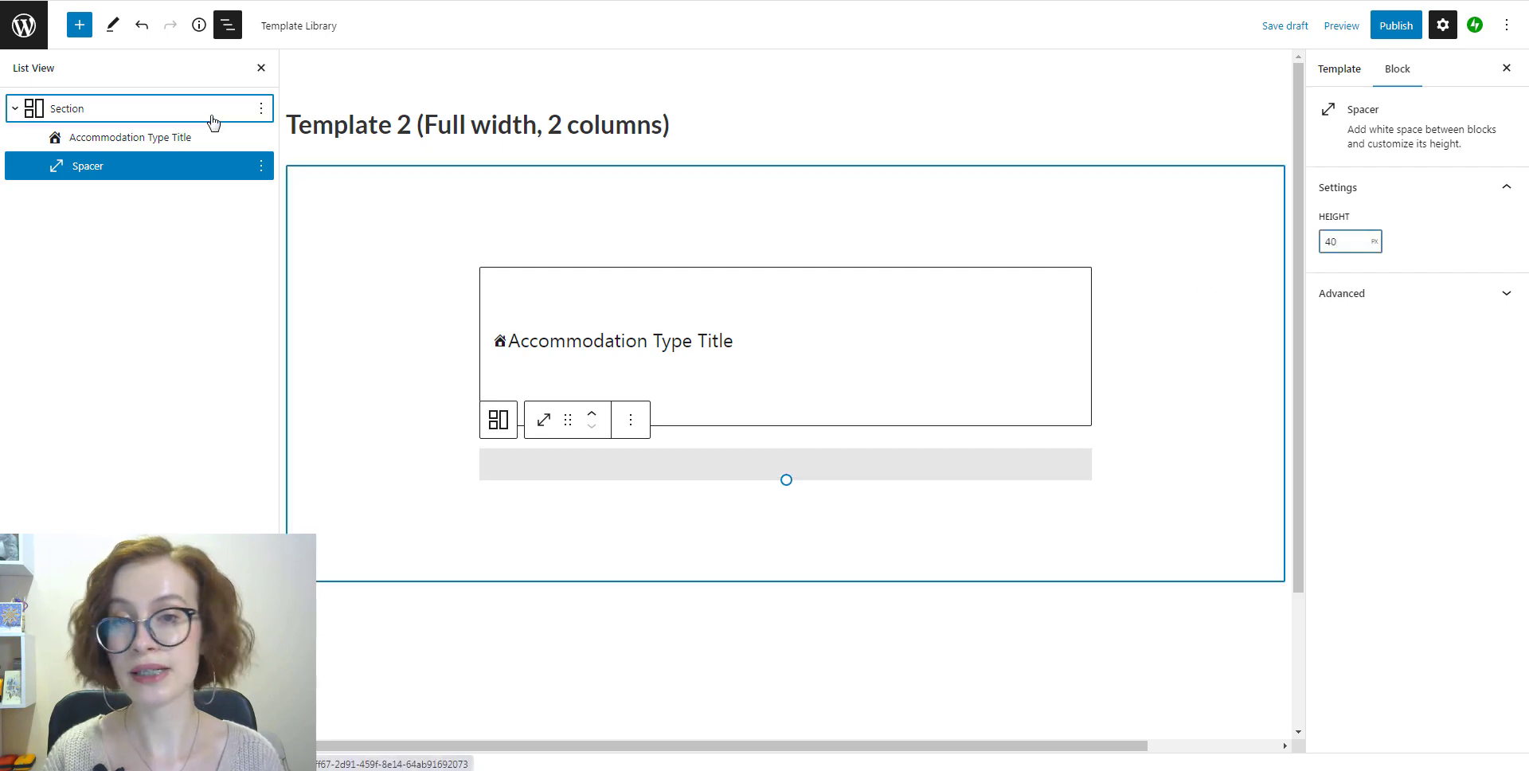
# Add a Columns block with two equal columns below the spacer in the section
pyautogui.click(211, 111)
pyautogui.click(1070, 462)
pyautogui.click(1155, 590)
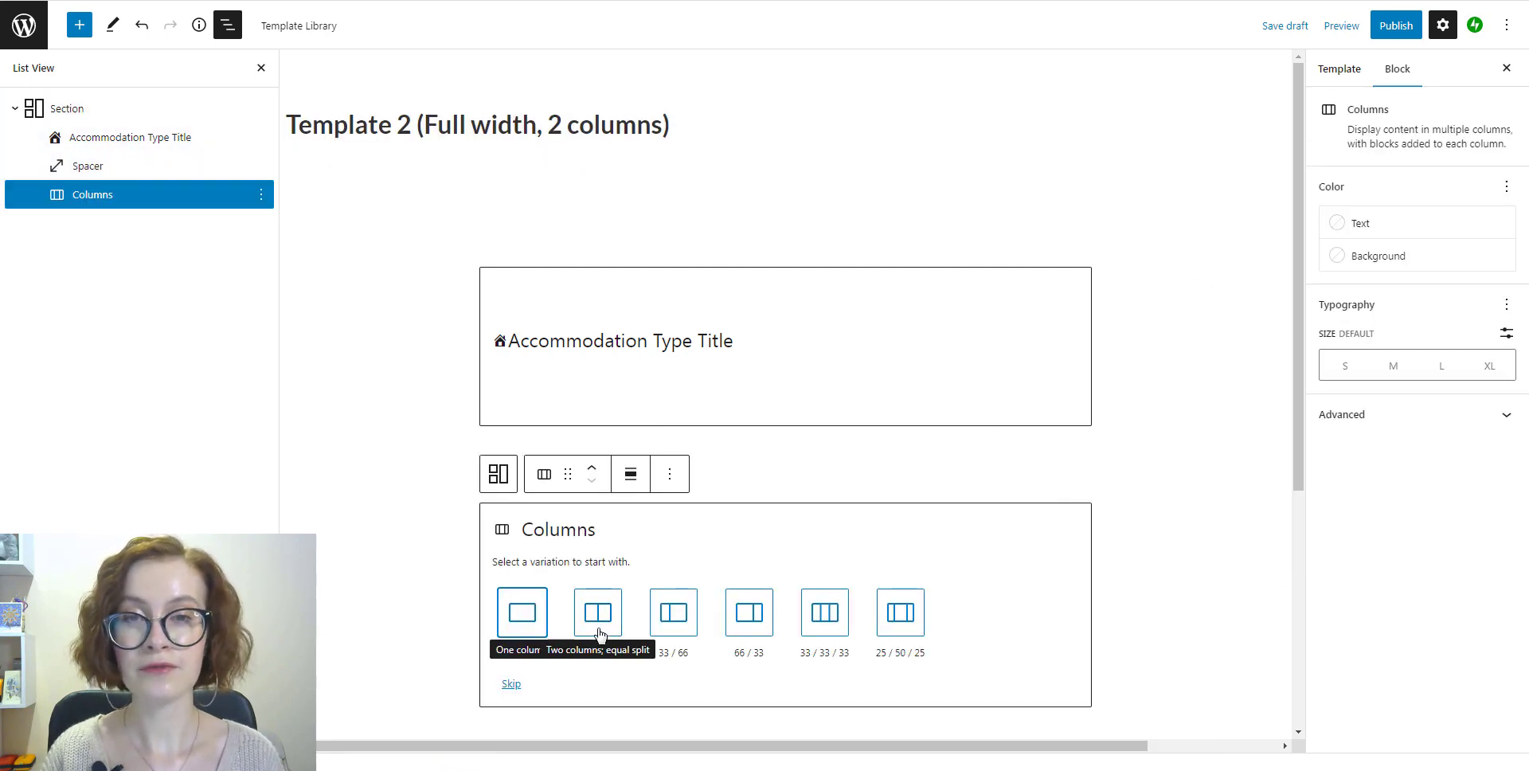
pyautogui.click(598, 614)
# Place an Accommodation Type Image block in the first column and an Accommodation Type Content block in the second
pyautogui.click(623, 521)
pyautogui.write('type im')
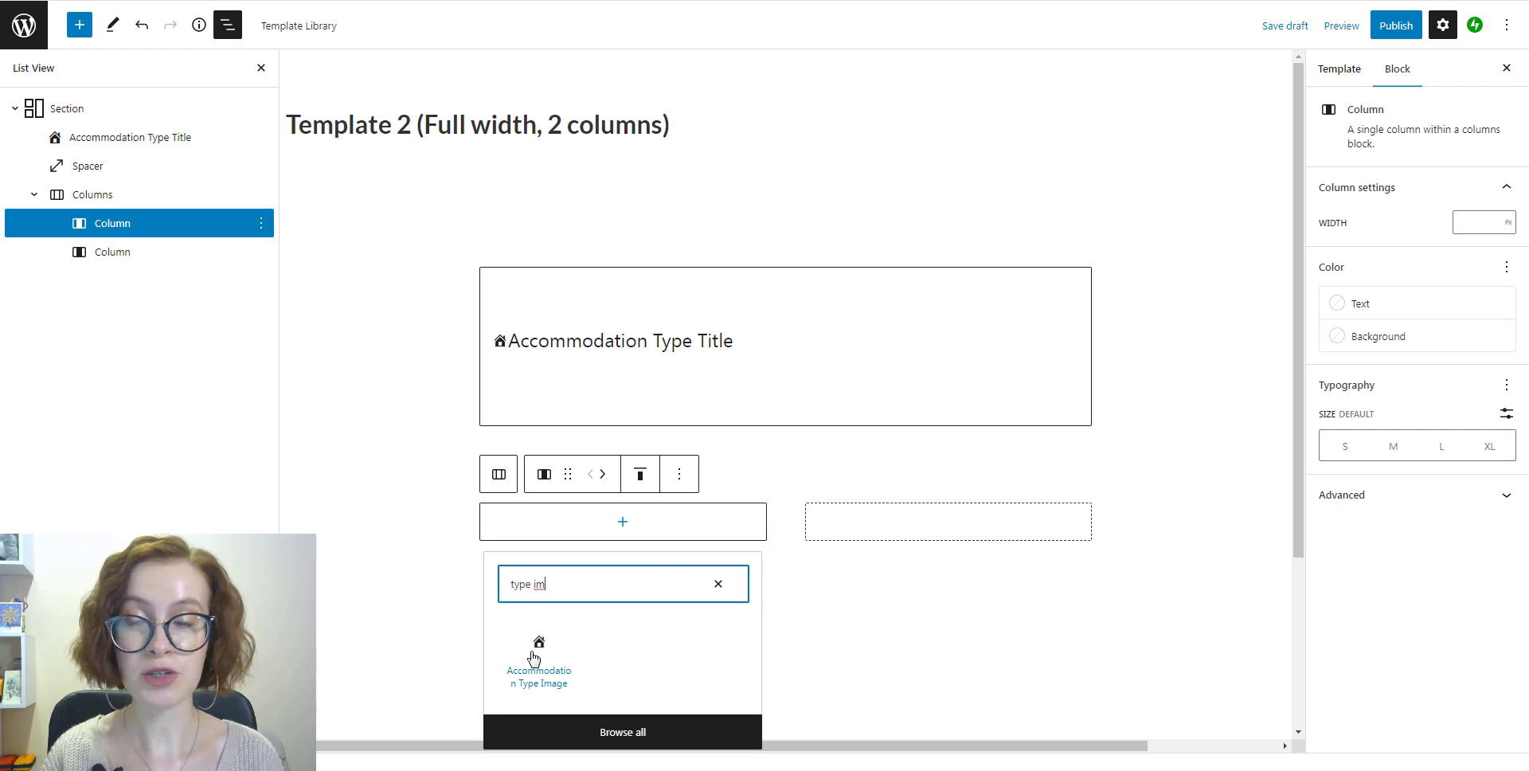
pyautogui.click(539, 648)
pyautogui.click(191, 284)
pyautogui.click(949, 522)
pyautogui.write('type con')
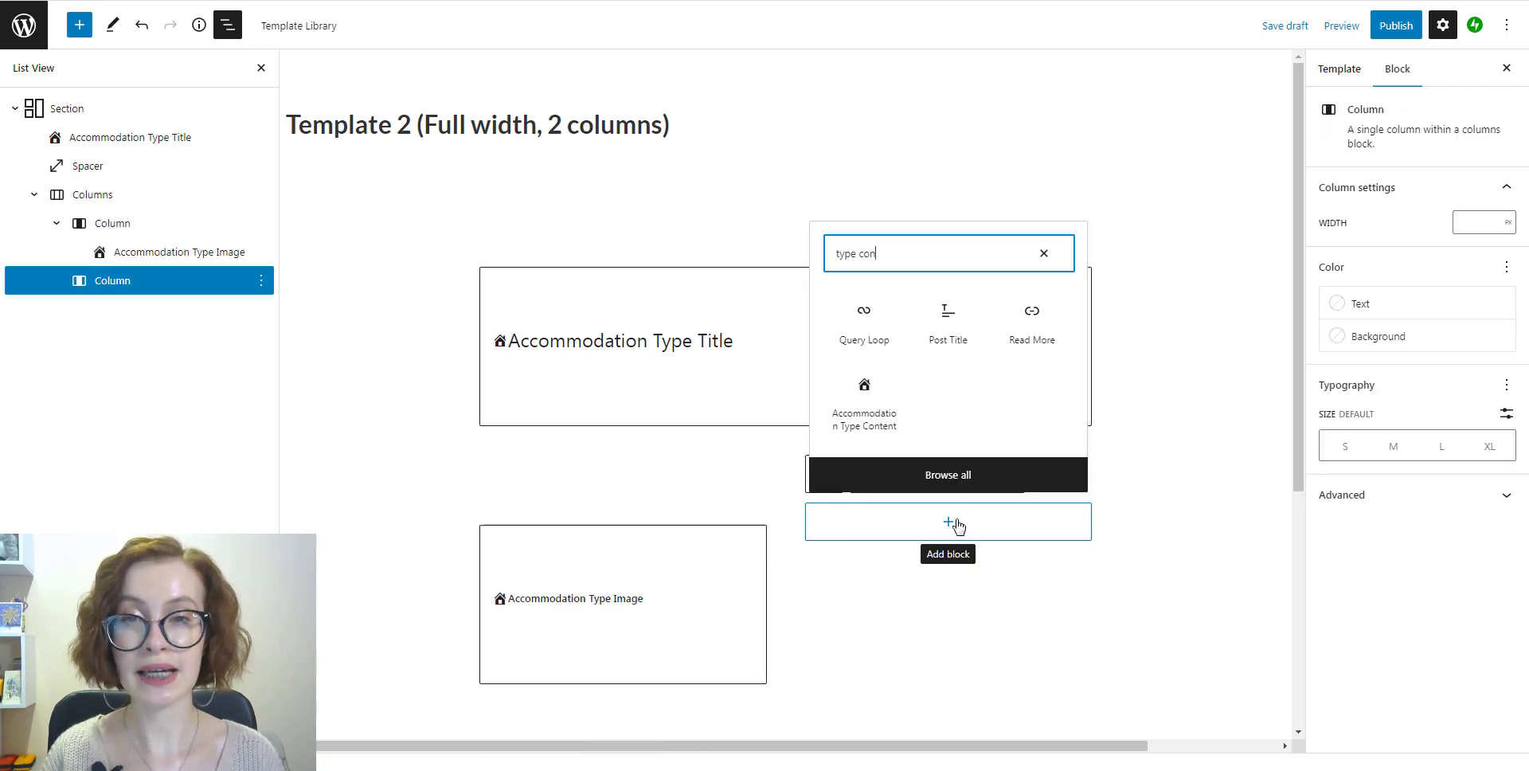
pyautogui.click(884, 435)
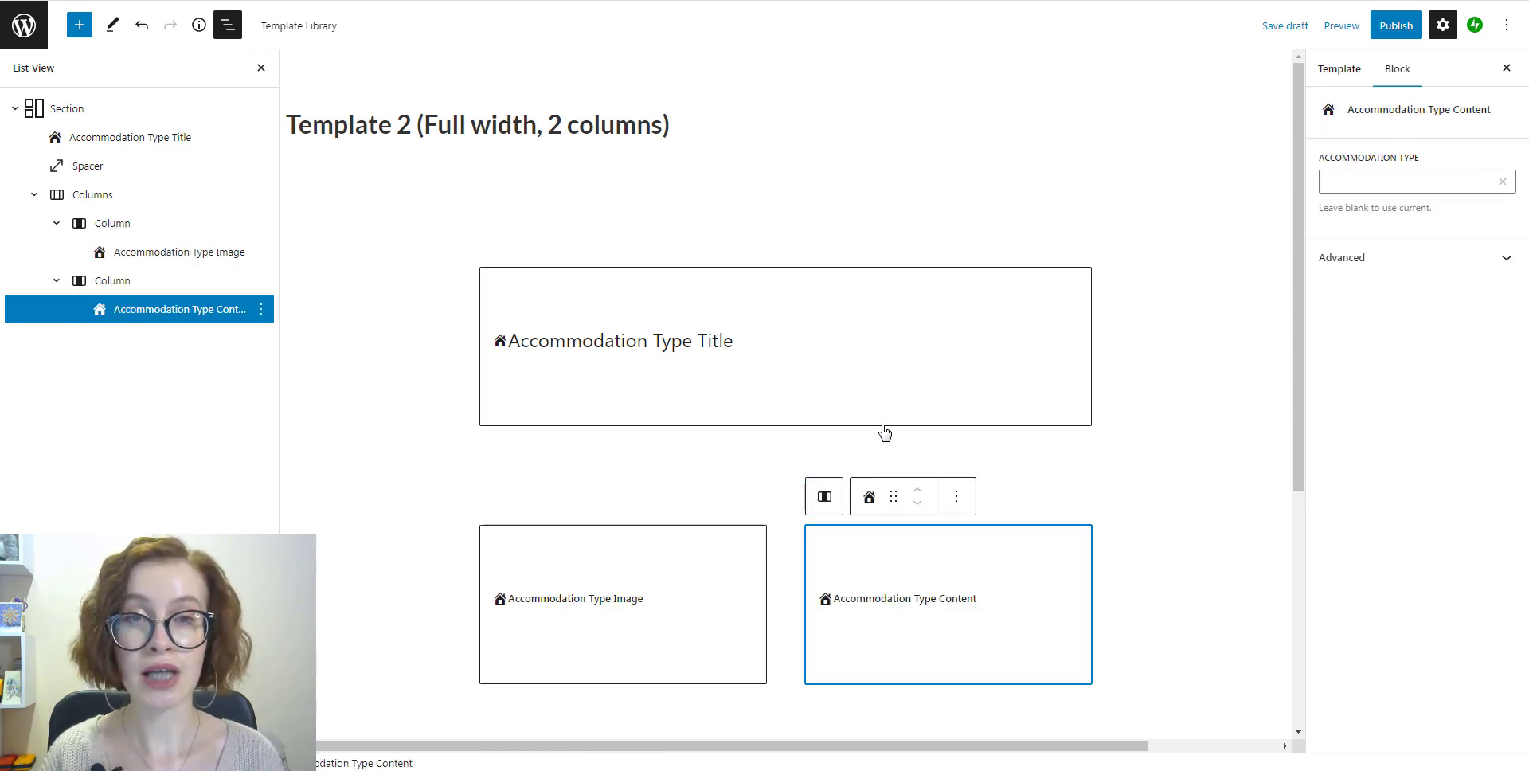
# Add a Spacer with a height of 20 to the section below the image and content columns
pyautogui.click(67, 109)
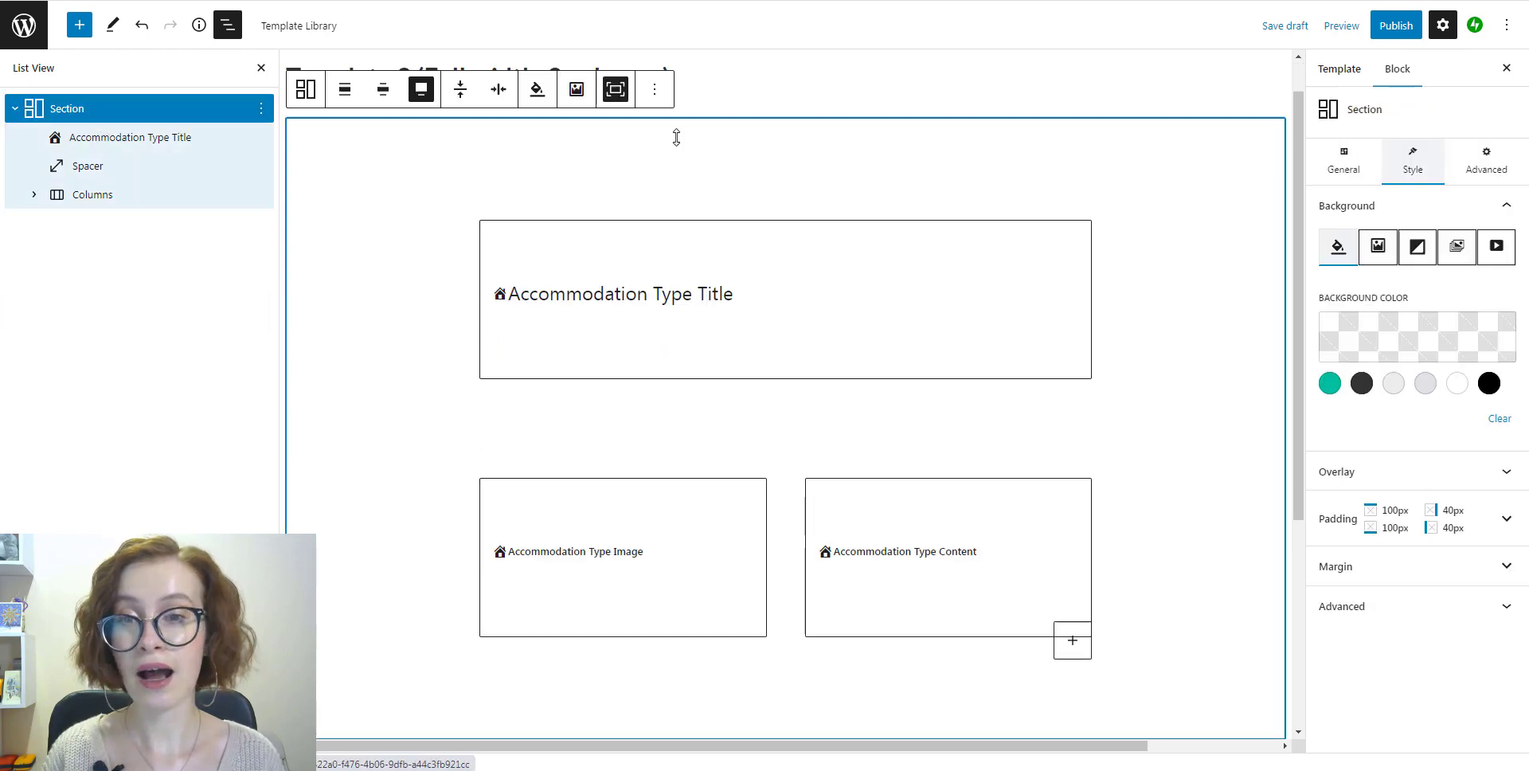
pyautogui.click(1072, 640)
pyautogui.click(989, 513)
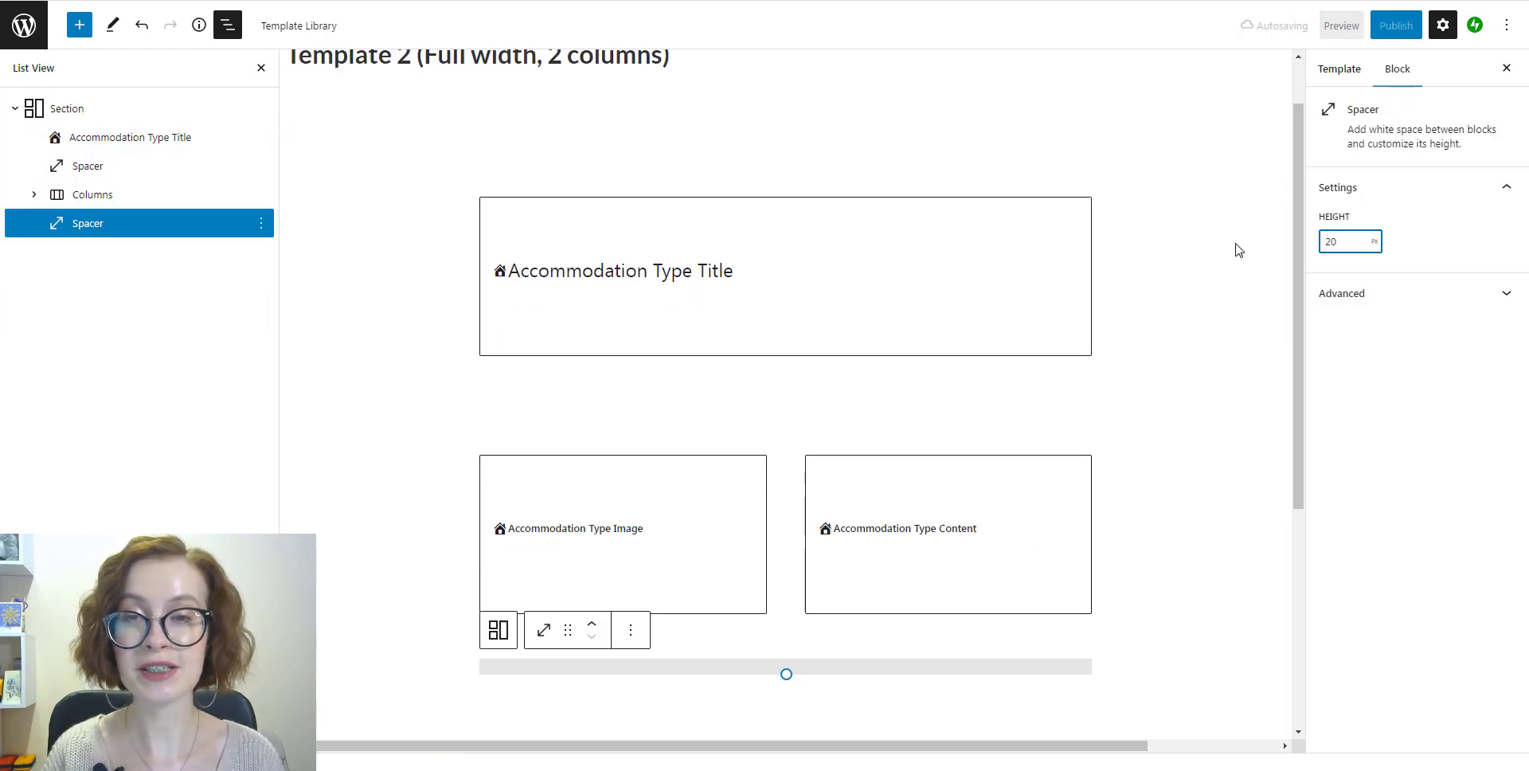
# Add Accommodation Type Price and Accommodation Type Attributes blocks at the end of the section
pyautogui.click(136, 112)
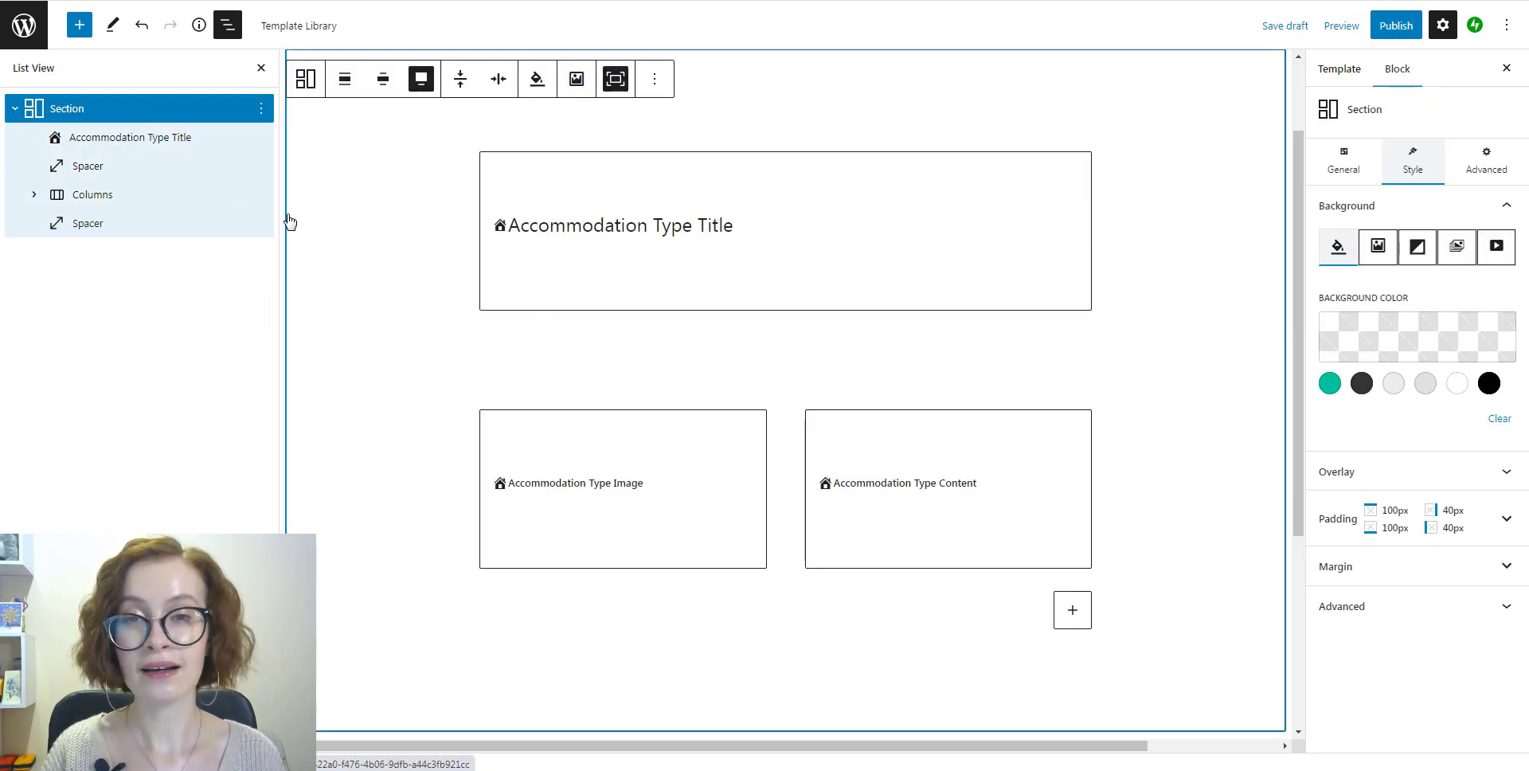
pyautogui.click(1068, 531)
pyautogui.write('type pri')
pyautogui.click(989, 658)
pyautogui.click(66, 109)
pyautogui.click(1071, 632)
pyautogui.write('type att')
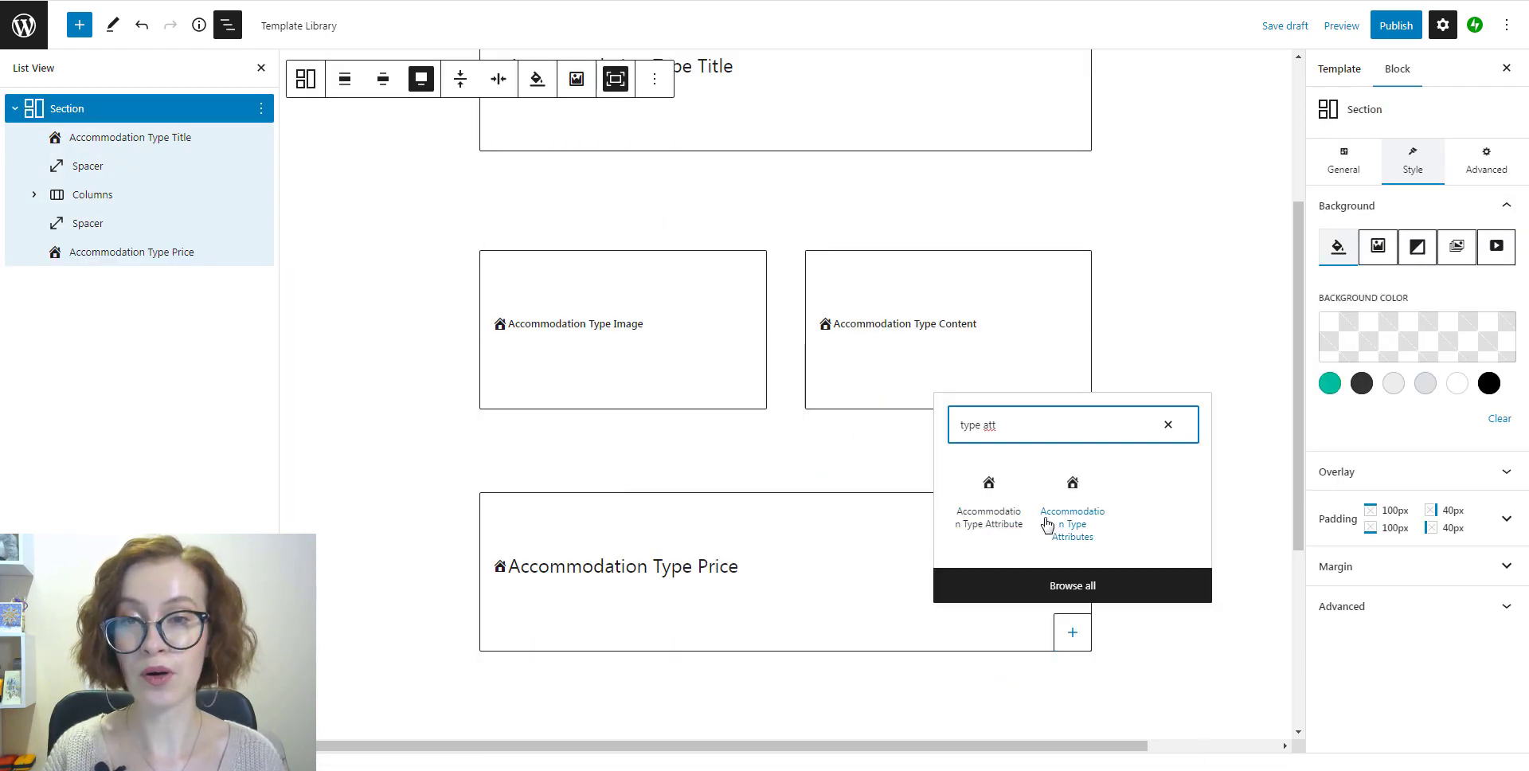
pyautogui.click(1072, 501)
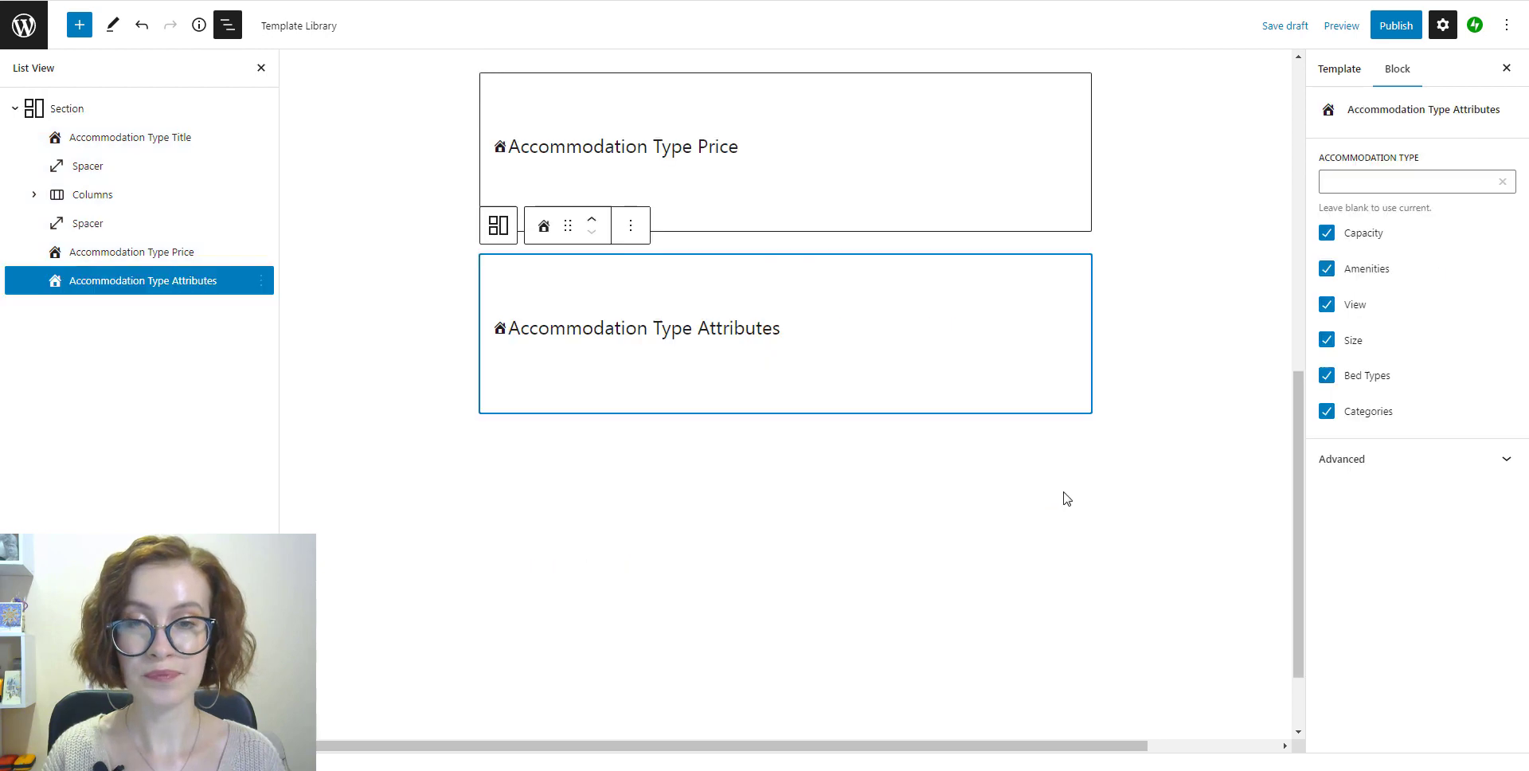
# Add a Spacer with a height of 60 and a two-column, equal split Columns block below the attributes
pyautogui.write('60')
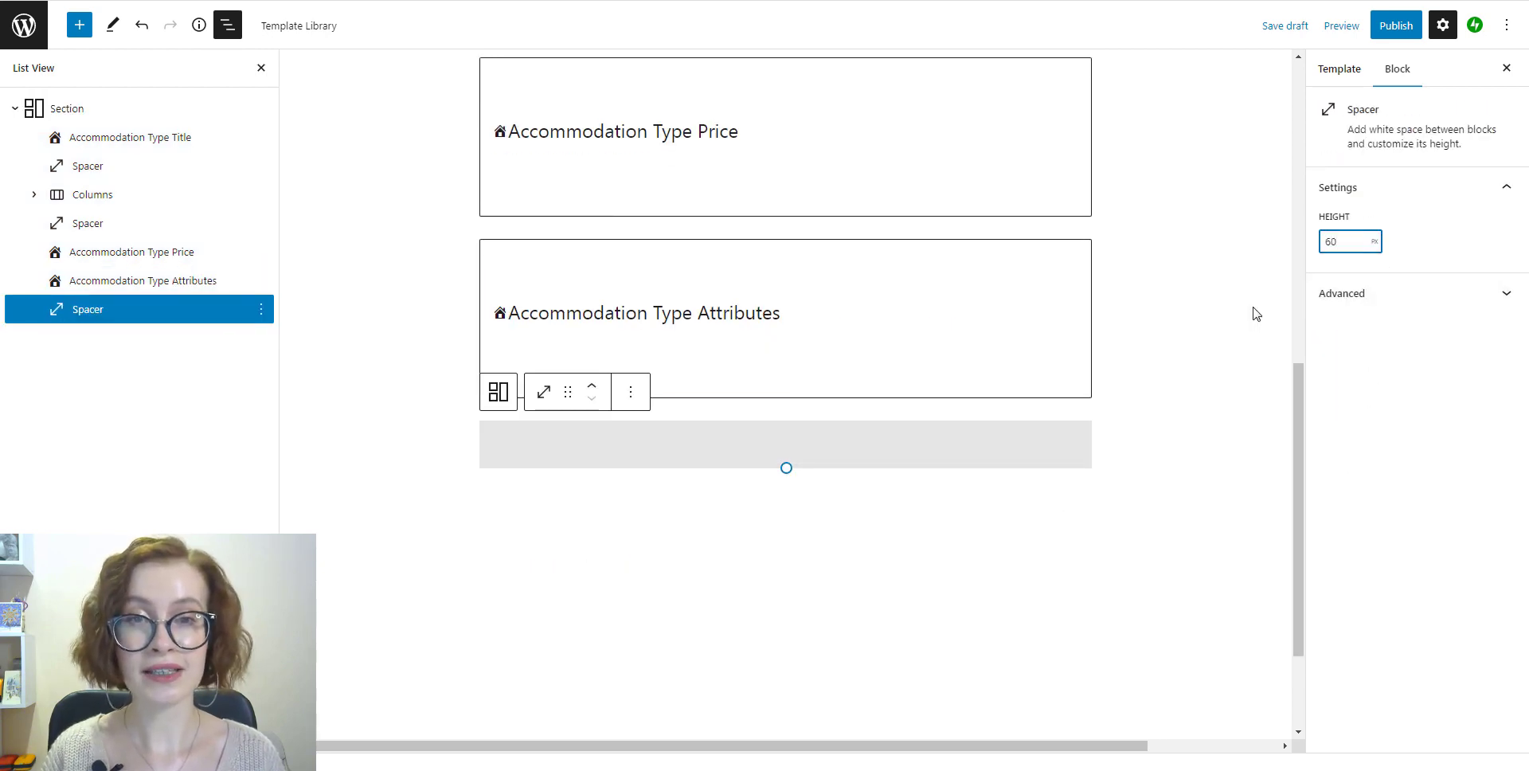
pyautogui.click(1067, 539)
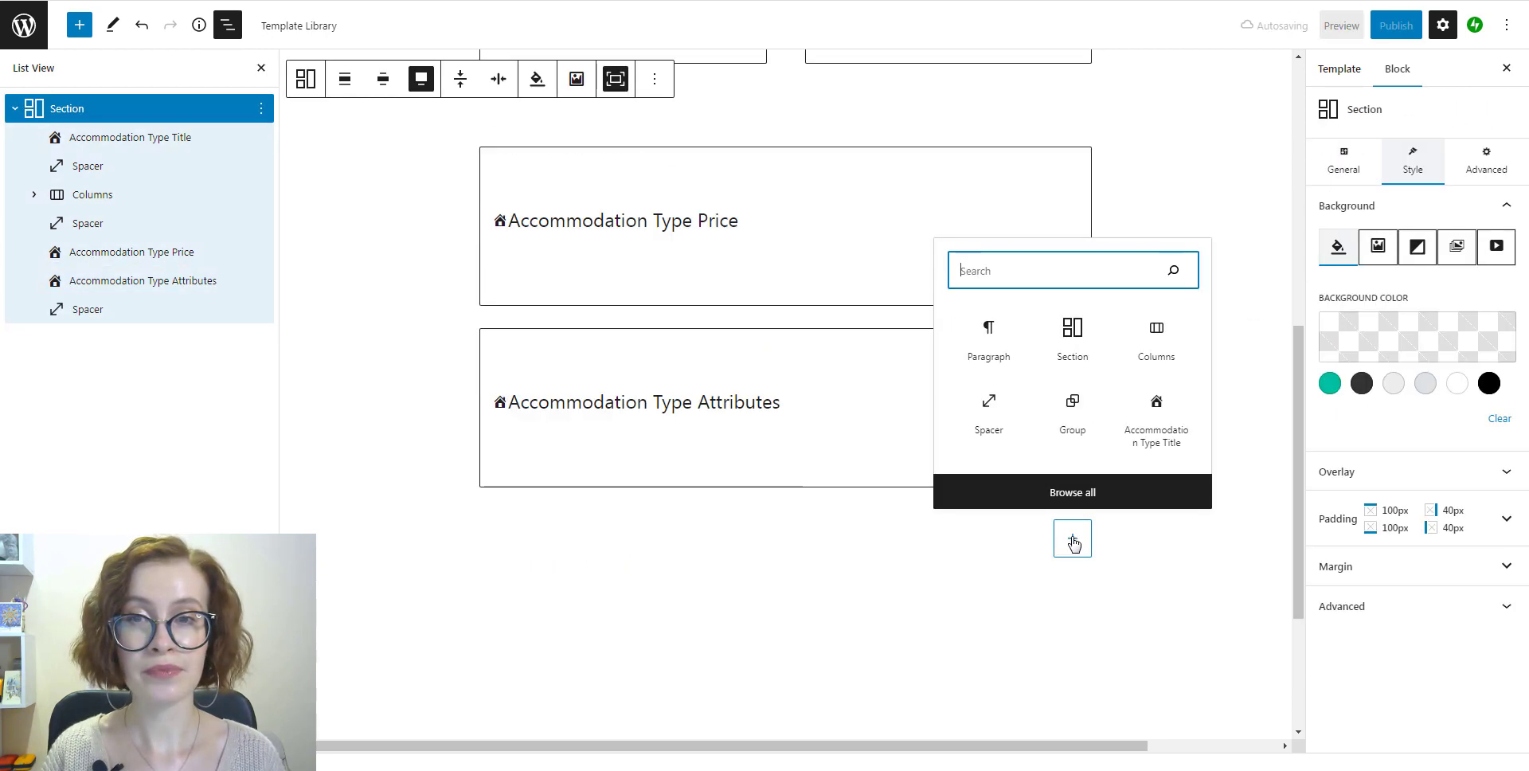
pyautogui.click(1151, 338)
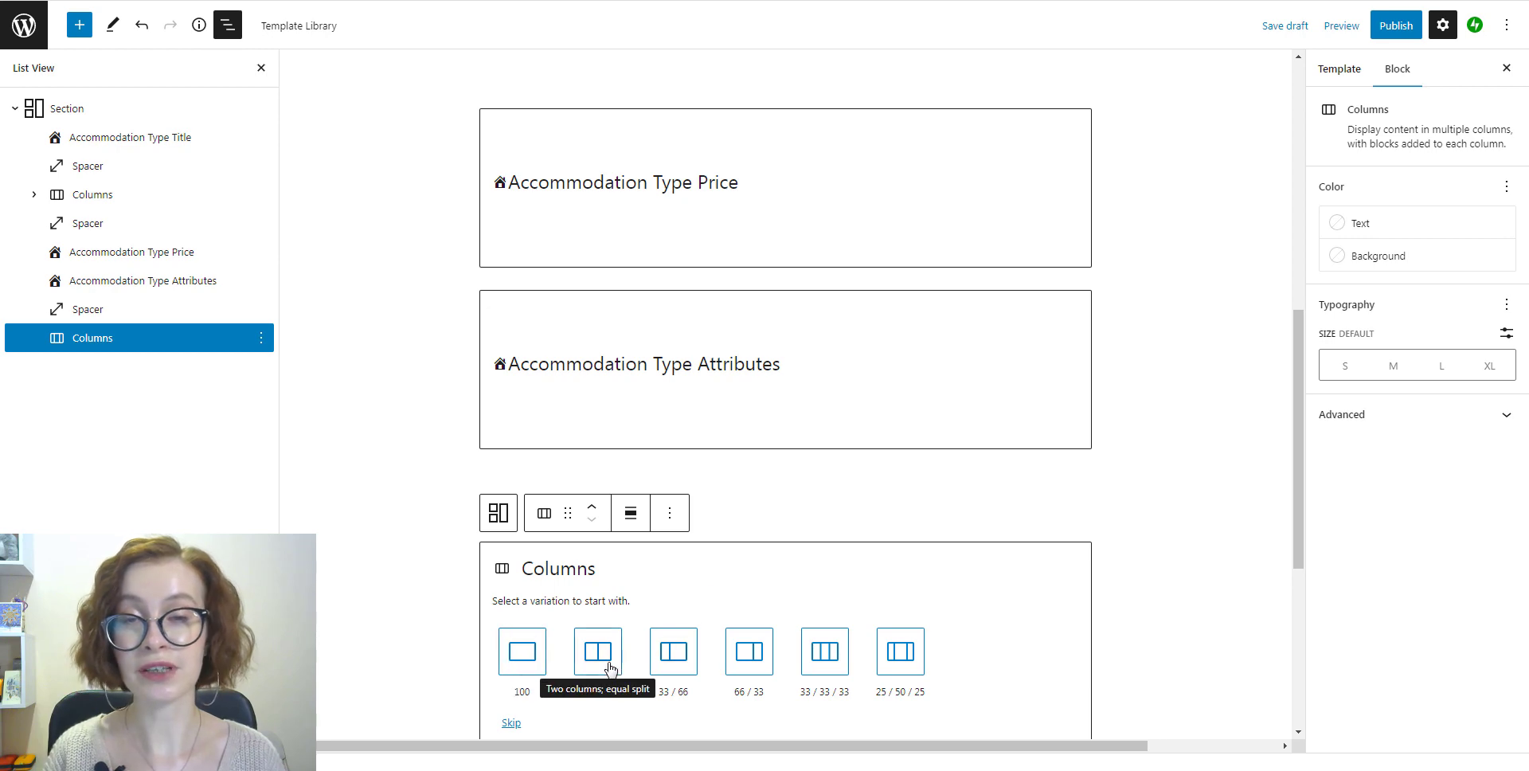
pyautogui.click(607, 664)
# Place an Availability Calendar in the first new column and a Booking Form in the second
pyautogui.click(622, 567)
pyautogui.write('calen')
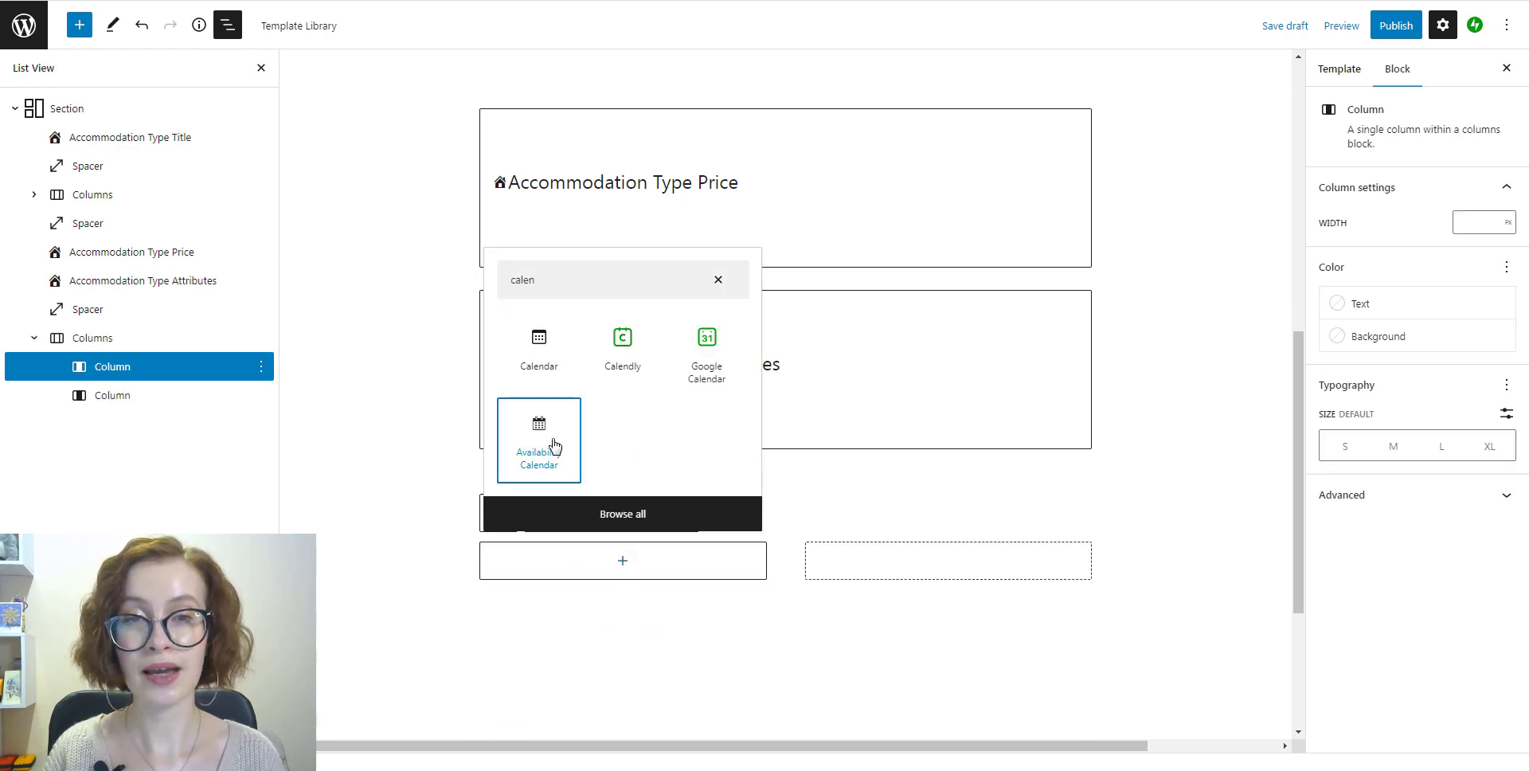
pyautogui.click(552, 443)
pyautogui.click(947, 561)
pyautogui.write('book')
pyautogui.click(868, 369)
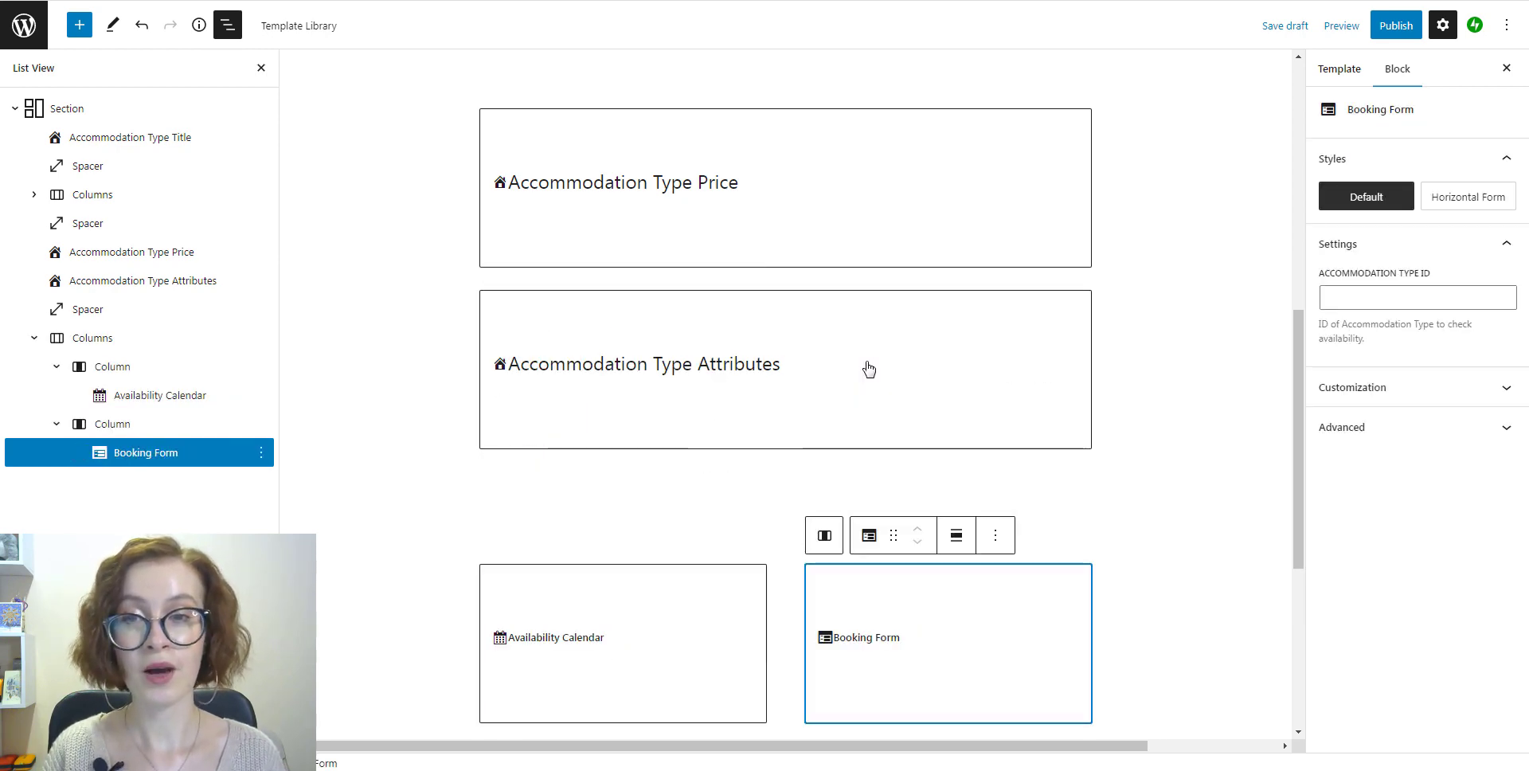
# Set the content area width of Template 2's section to Full Width
pyautogui.scroll(-3, 864, 368)
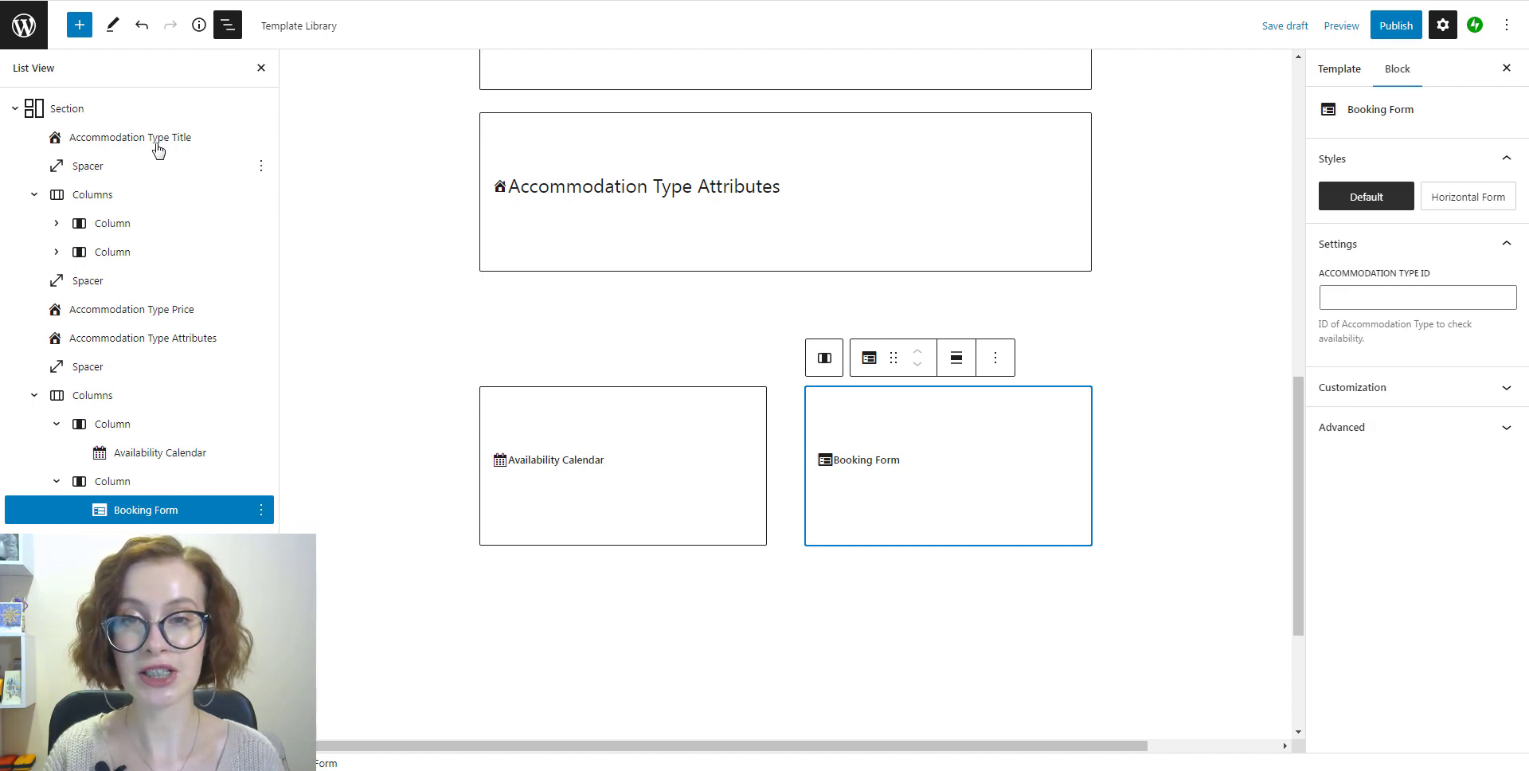
pyautogui.click(108, 125)
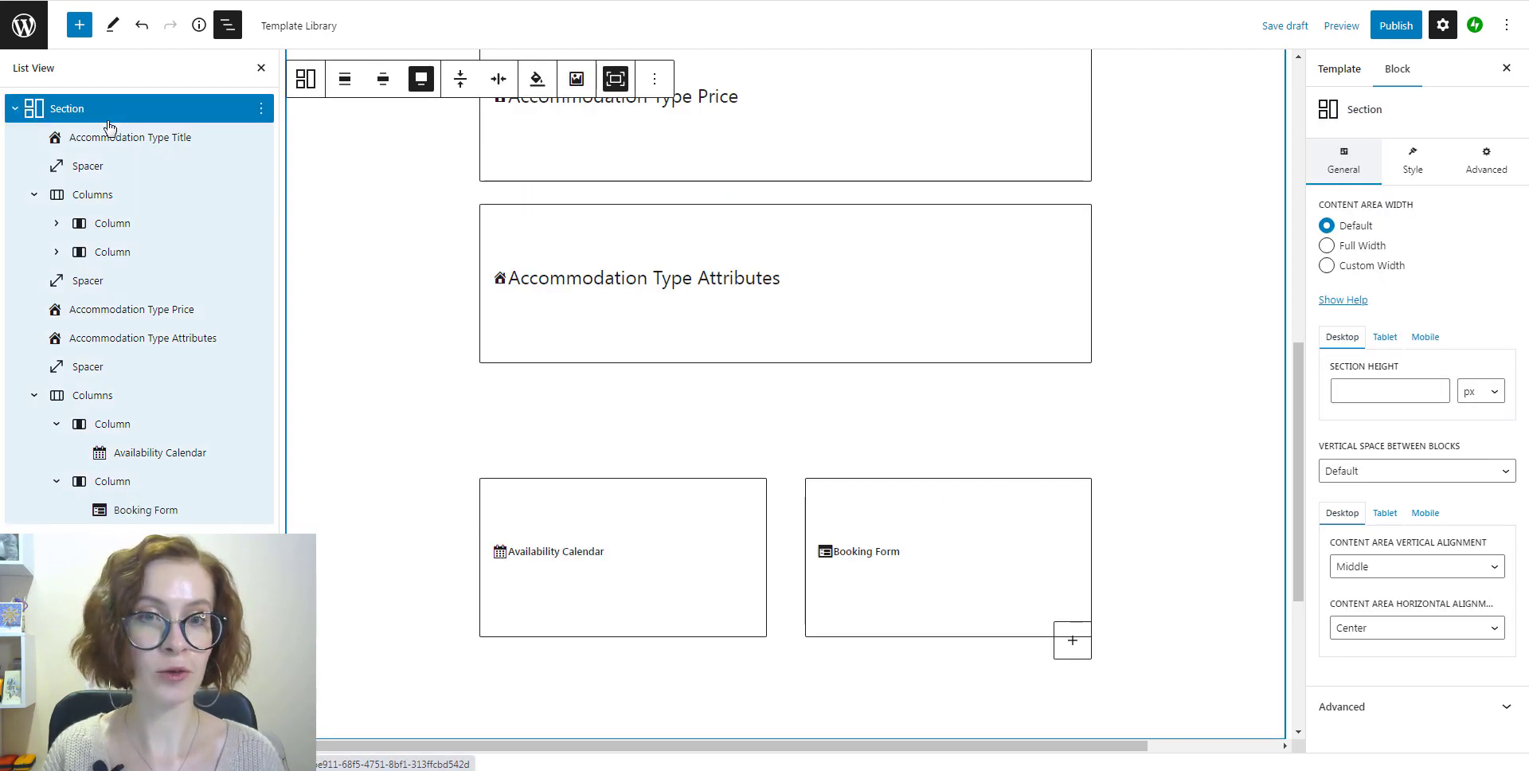
pyautogui.click(1326, 247)
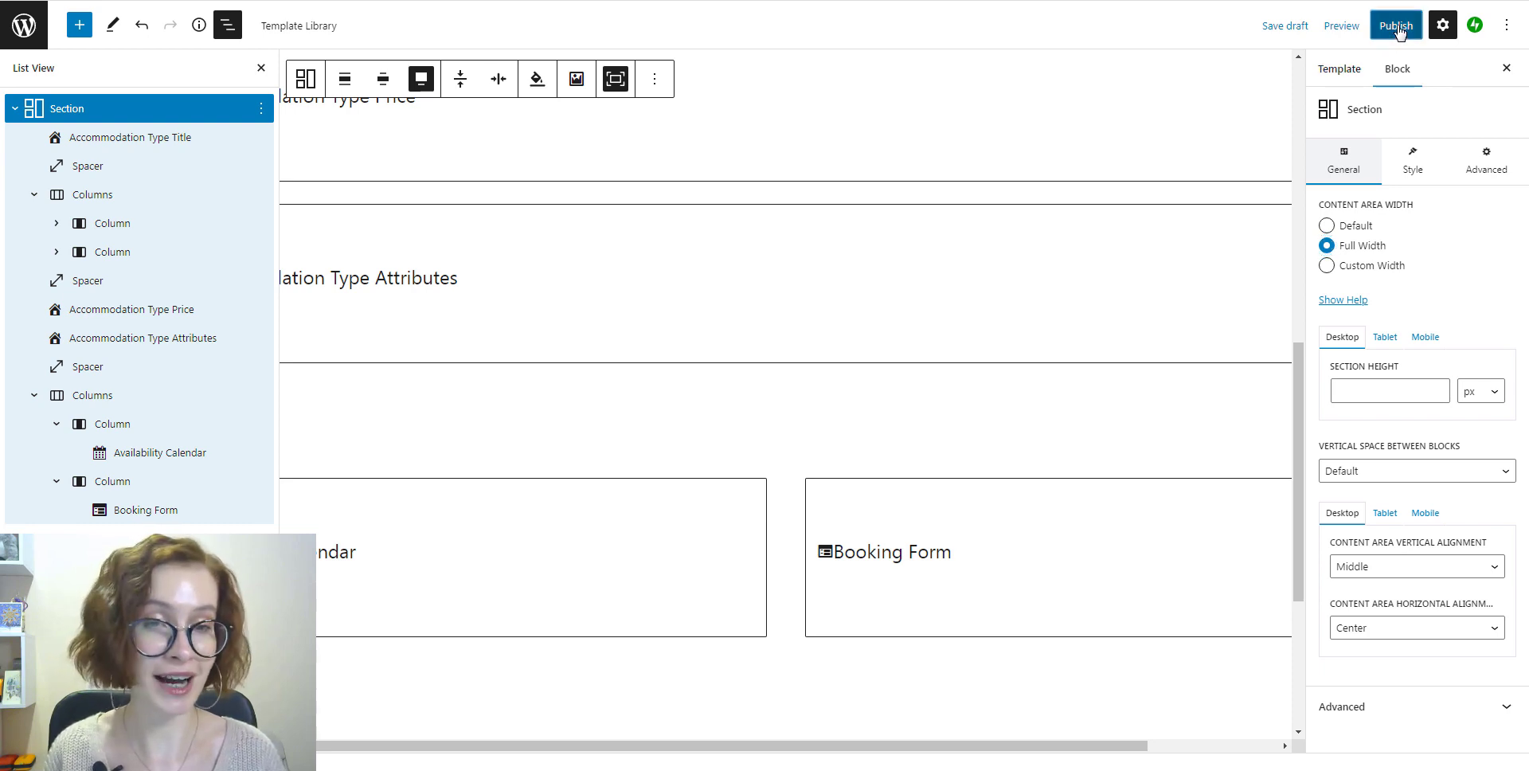
# Publish the full-width, two-column Template 2
pyautogui.click(1398, 30)
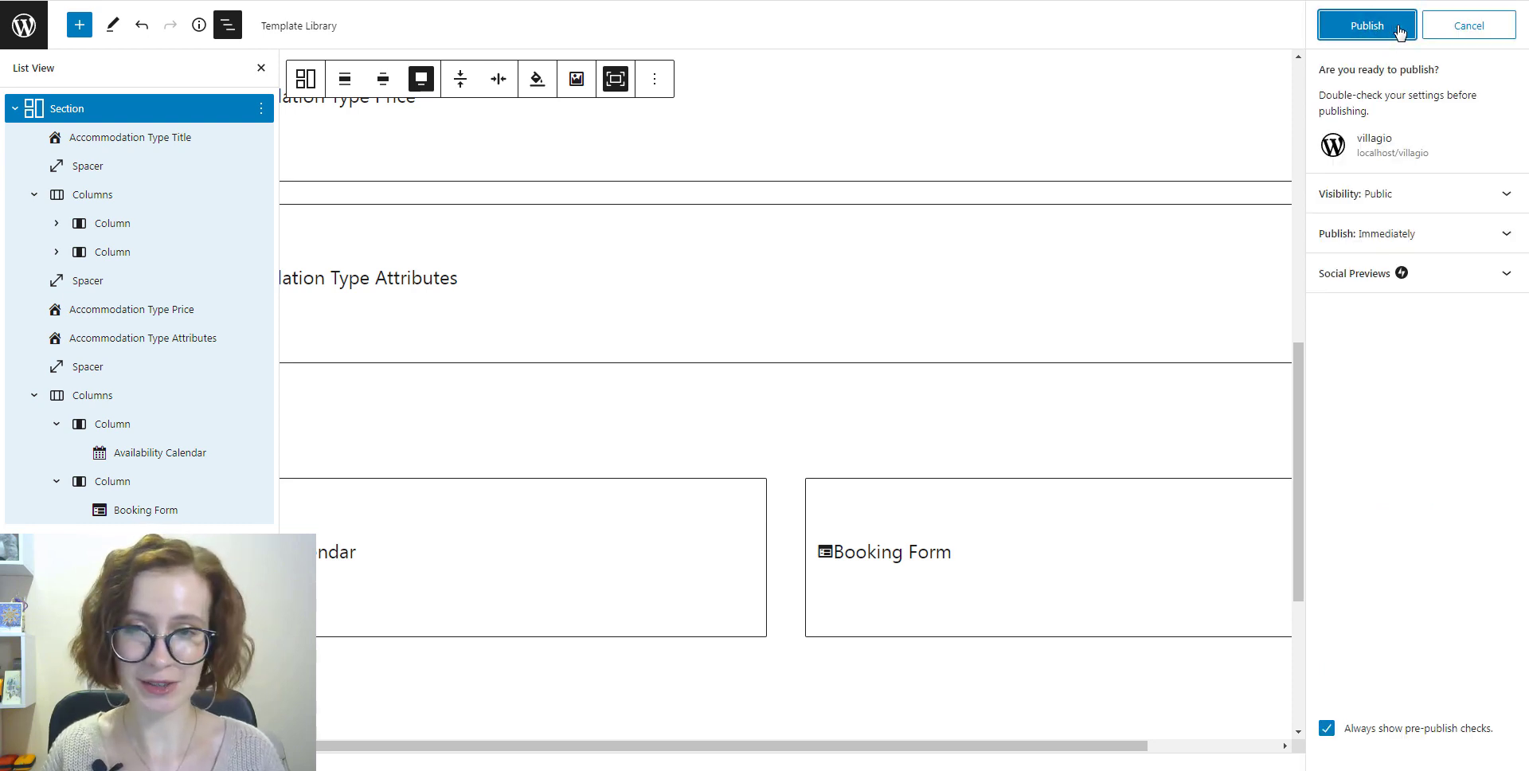
pyautogui.click(1399, 30)
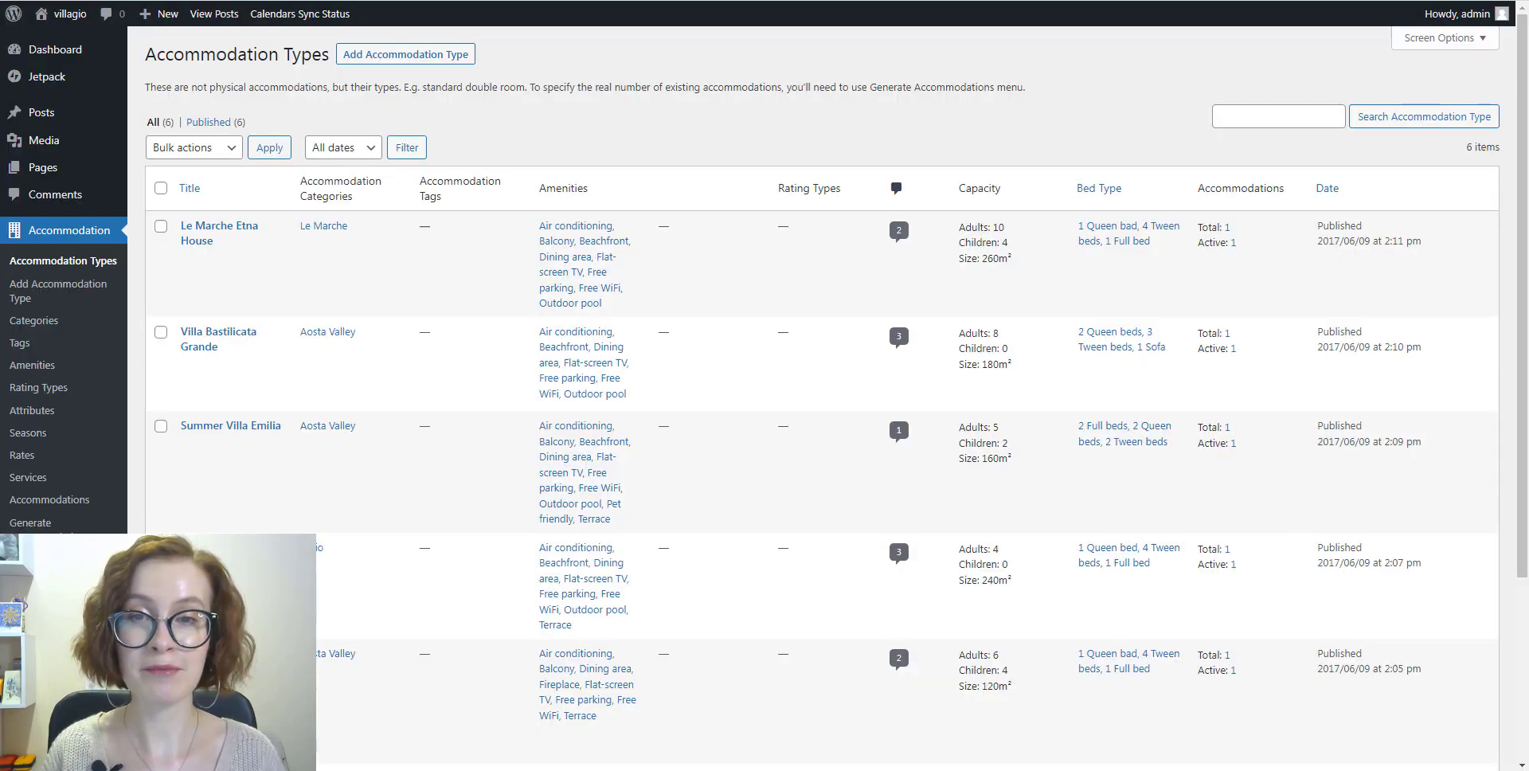
# Assign Template 2 (Full width, 2 columns) to the Le Marche Etna House accommodation type and update it
pyautogui.click(188, 243)
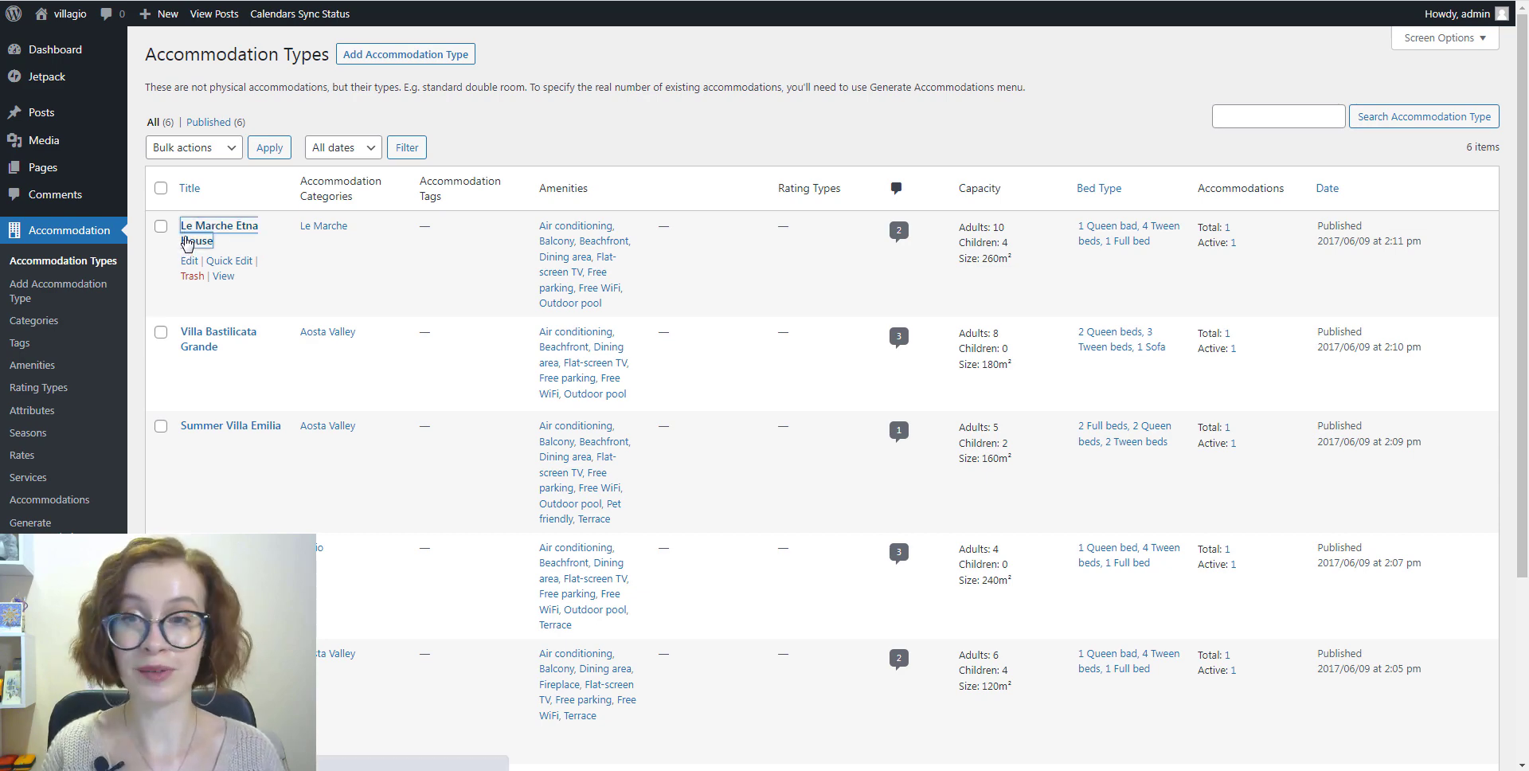
pyautogui.scroll(-15, 1521, 488)
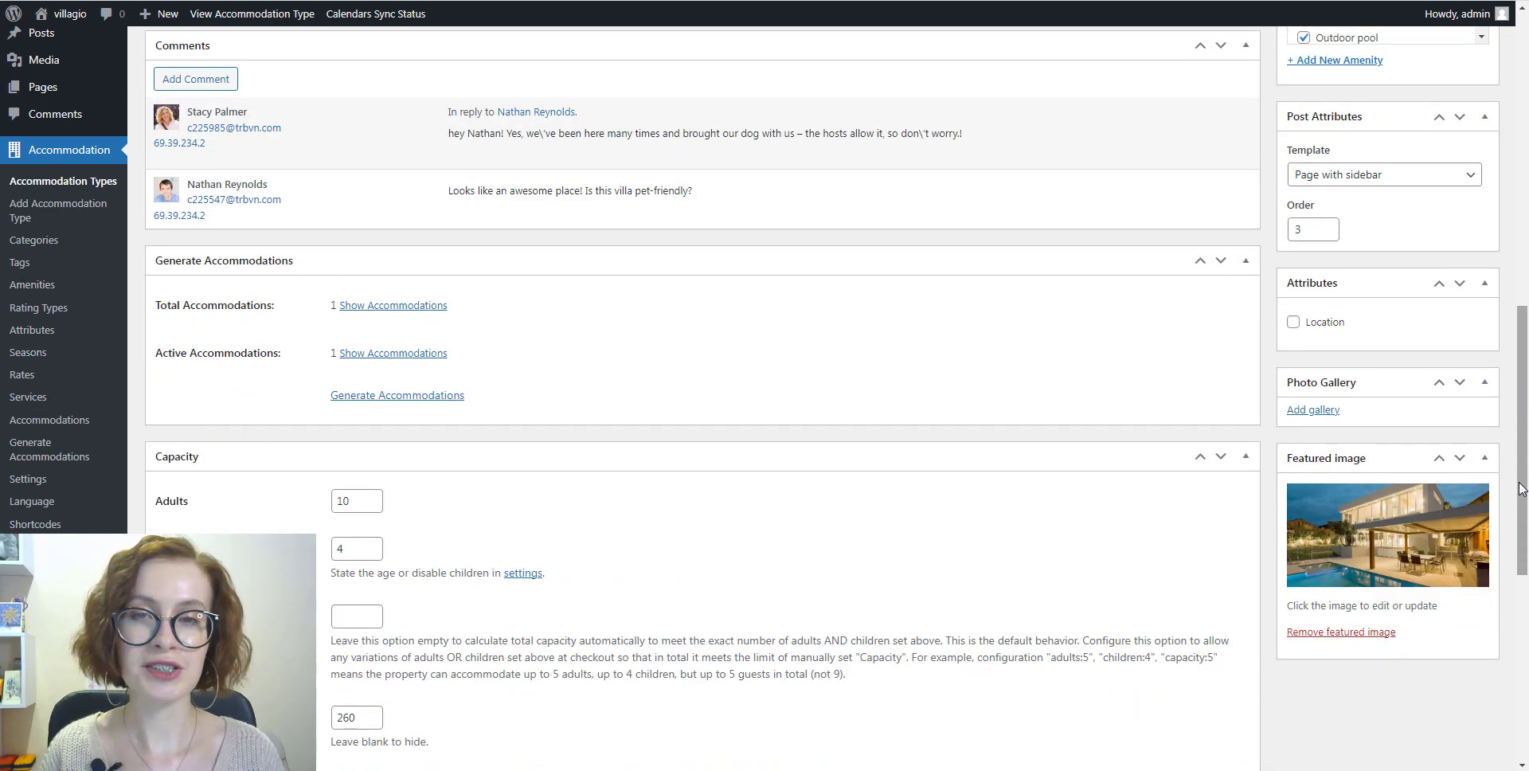
pyautogui.click(1469, 182)
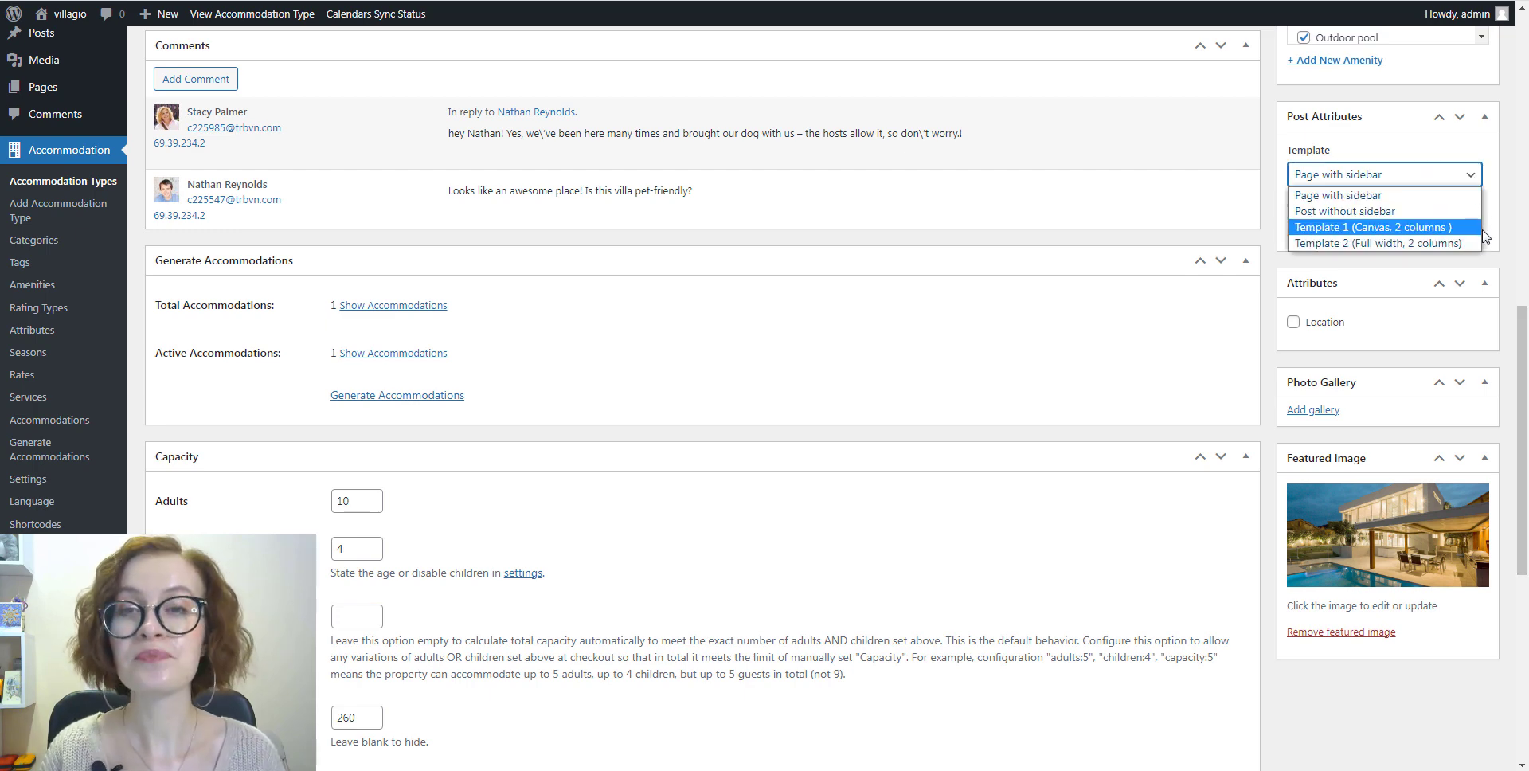
pyautogui.click(1378, 243)
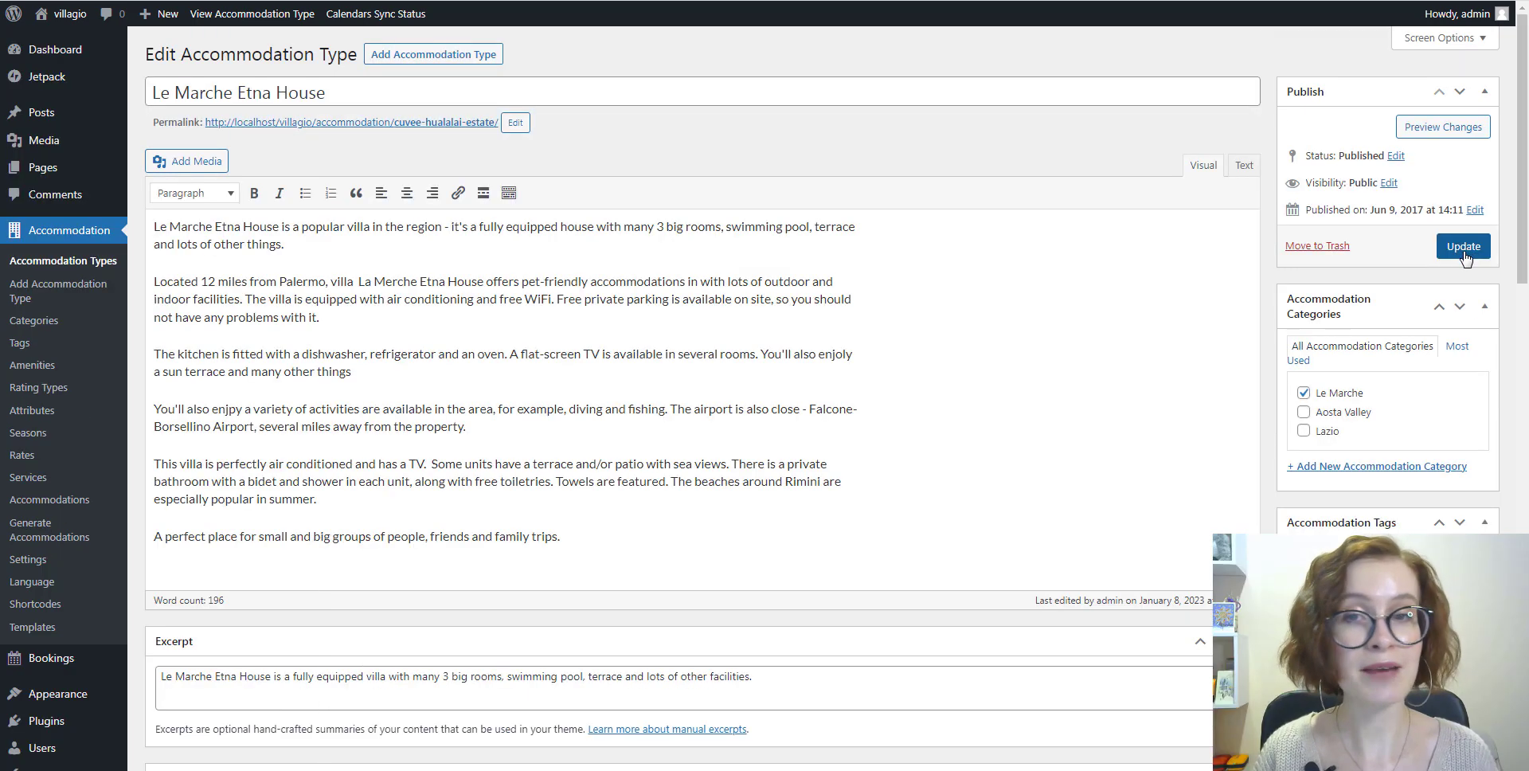
pyautogui.click(1463, 247)
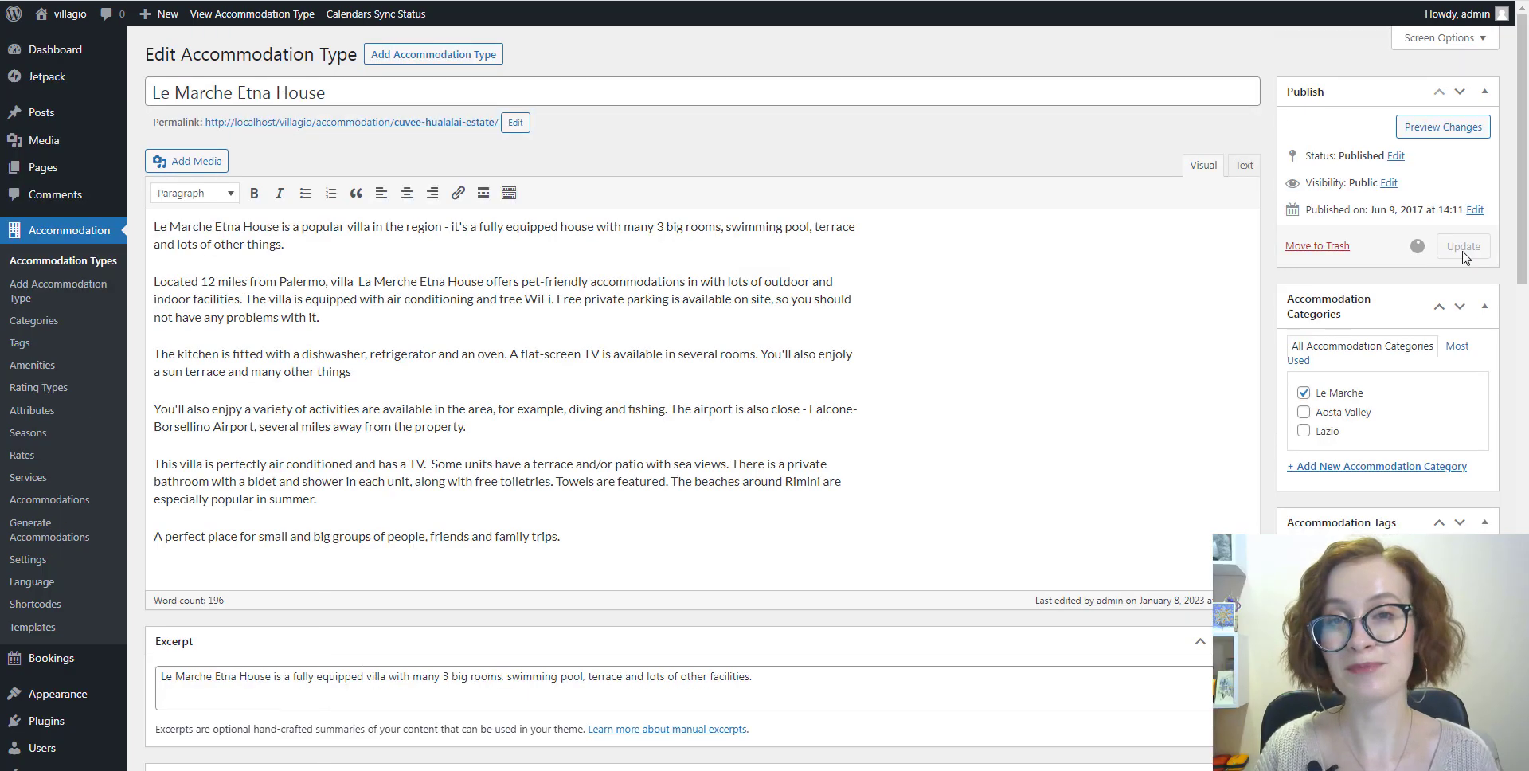
# Use Quick Edit in the accommodation types list to set Villa Bastilicata Grande's template to Template 2 (Full width, 2 columns)
pyautogui.click(99, 262)
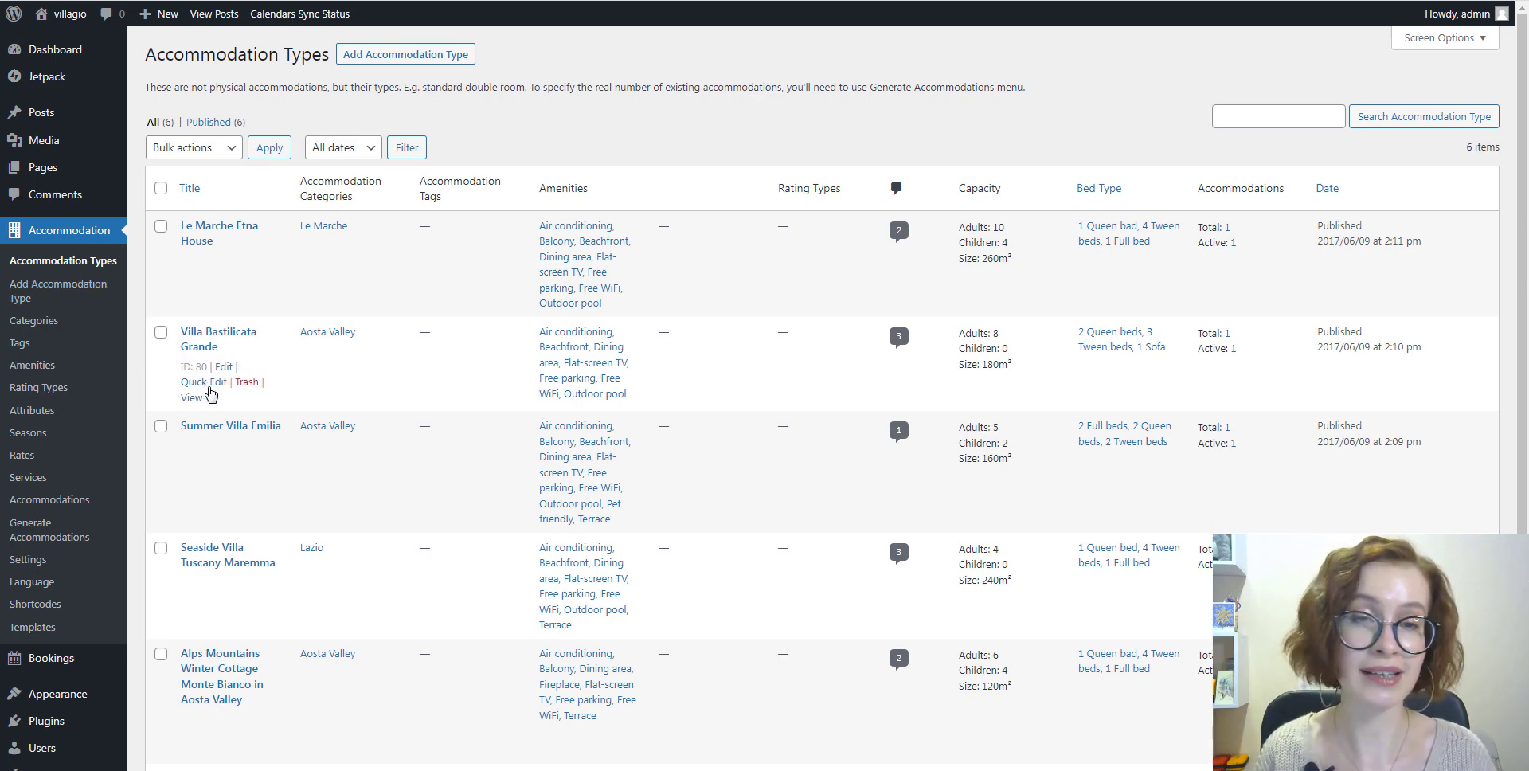
pyautogui.click(208, 388)
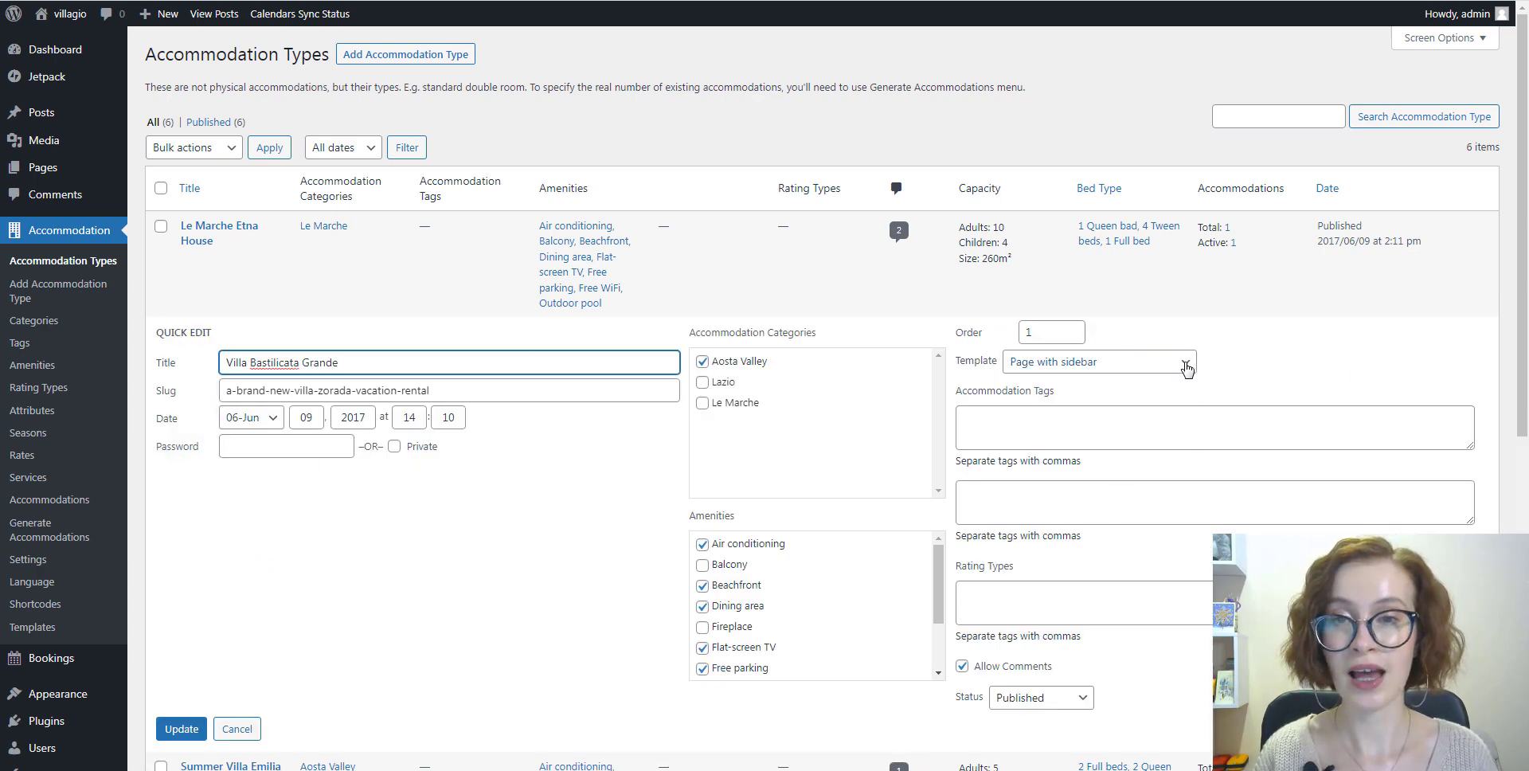
pyautogui.click(1187, 367)
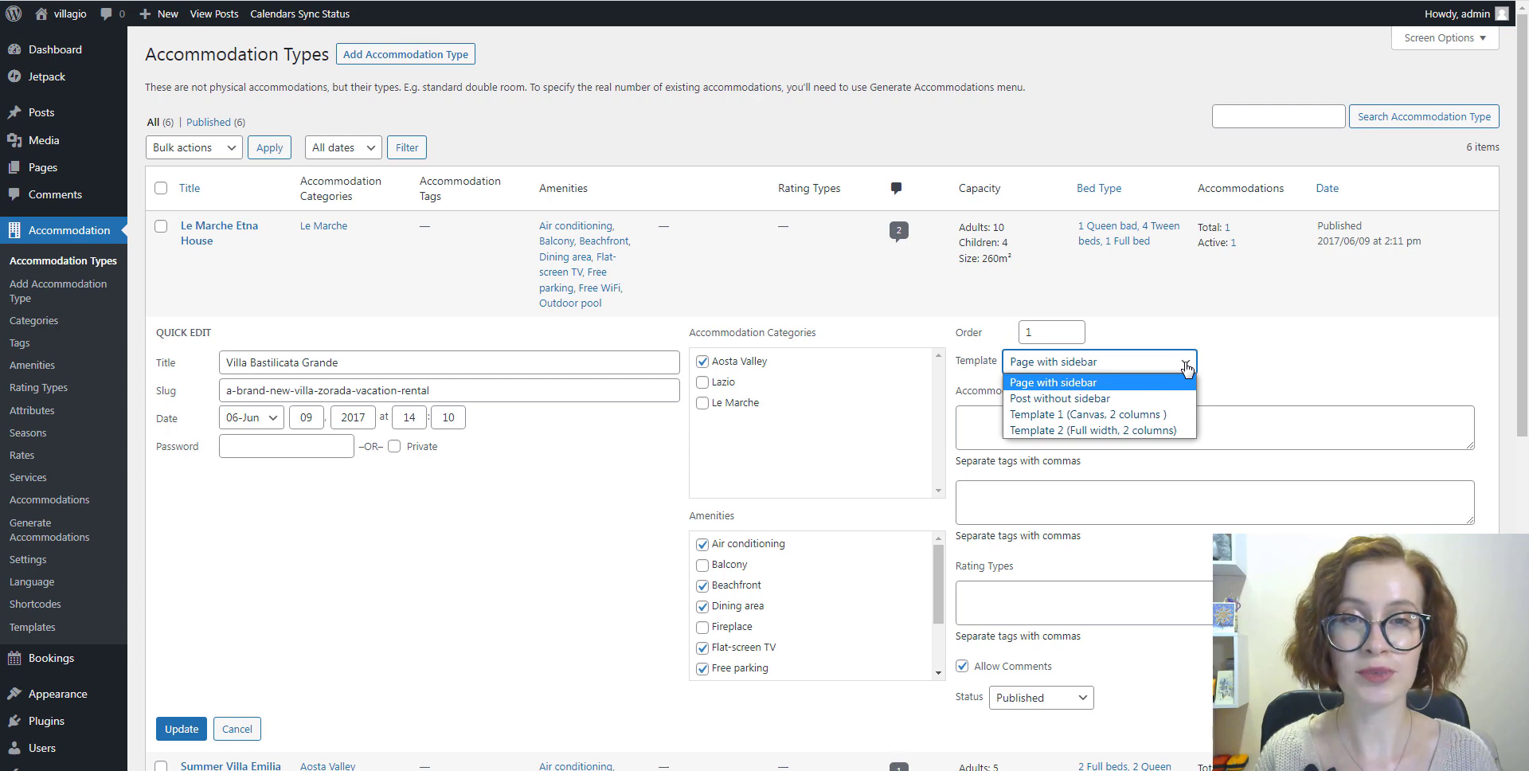
pyautogui.click(1189, 432)
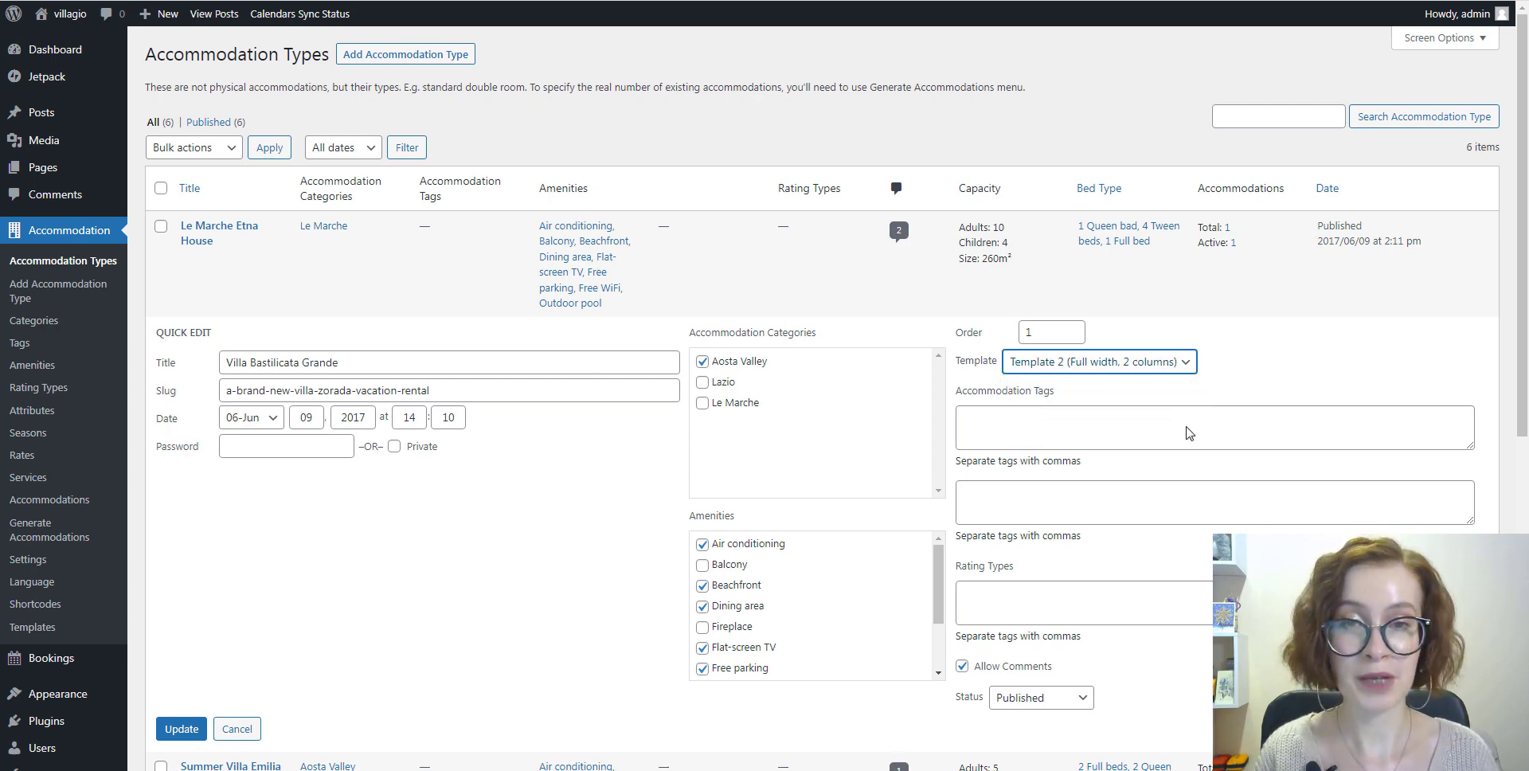
pyautogui.click(181, 727)
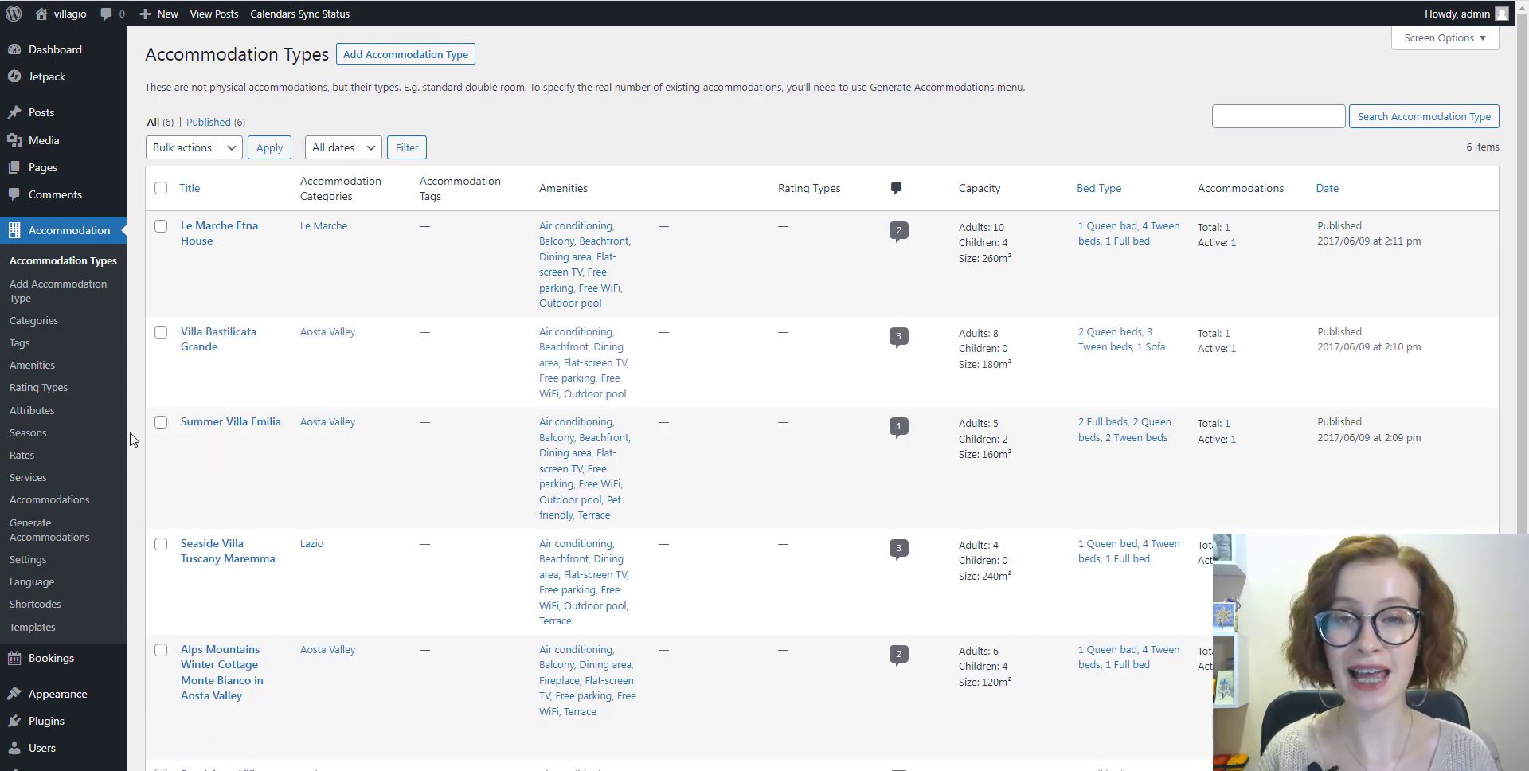
# Bulk edit all accommodation types to use Template 2 (Full width, 2 columns) and update them
pyautogui.click(161, 188)
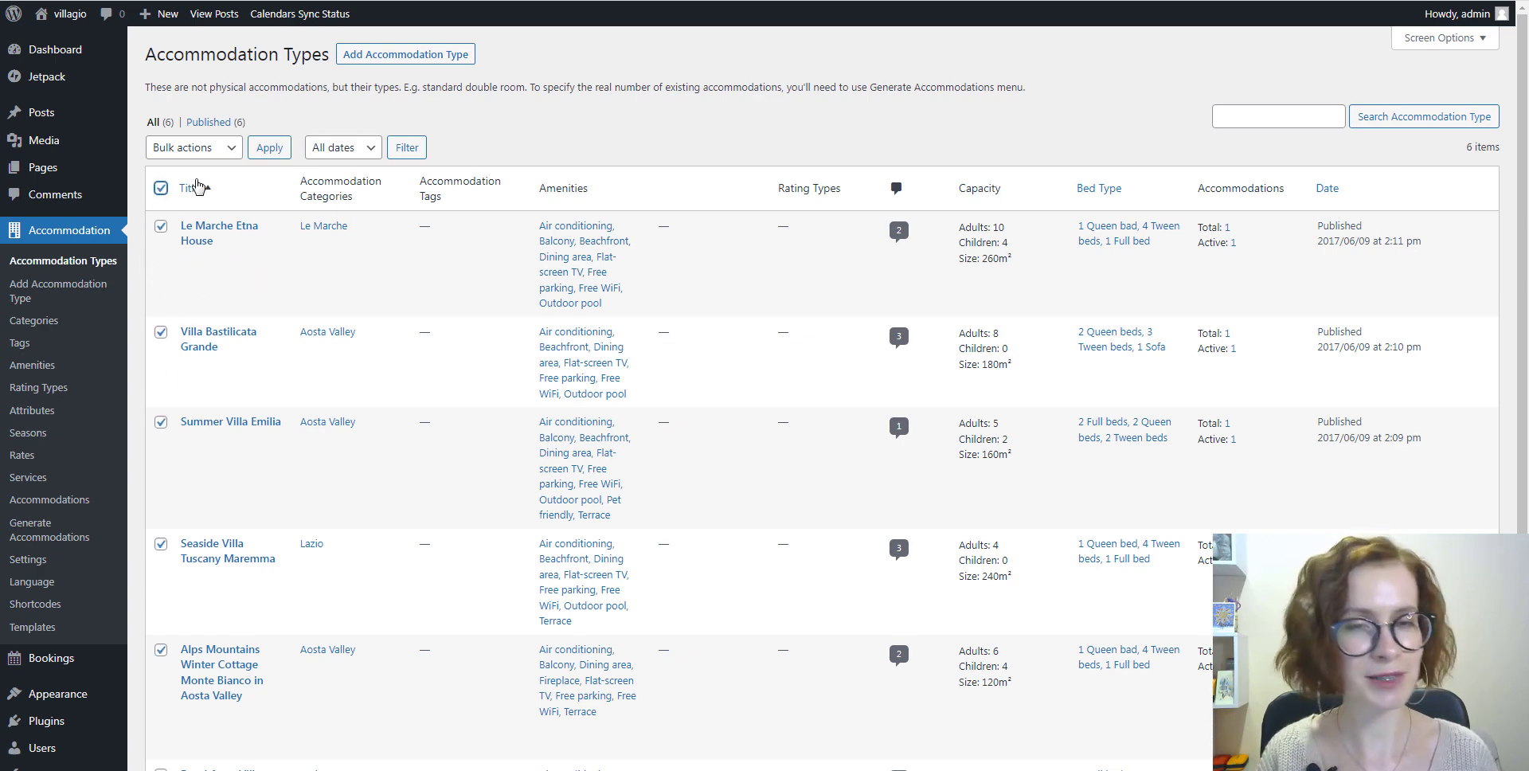
pyautogui.click(222, 151)
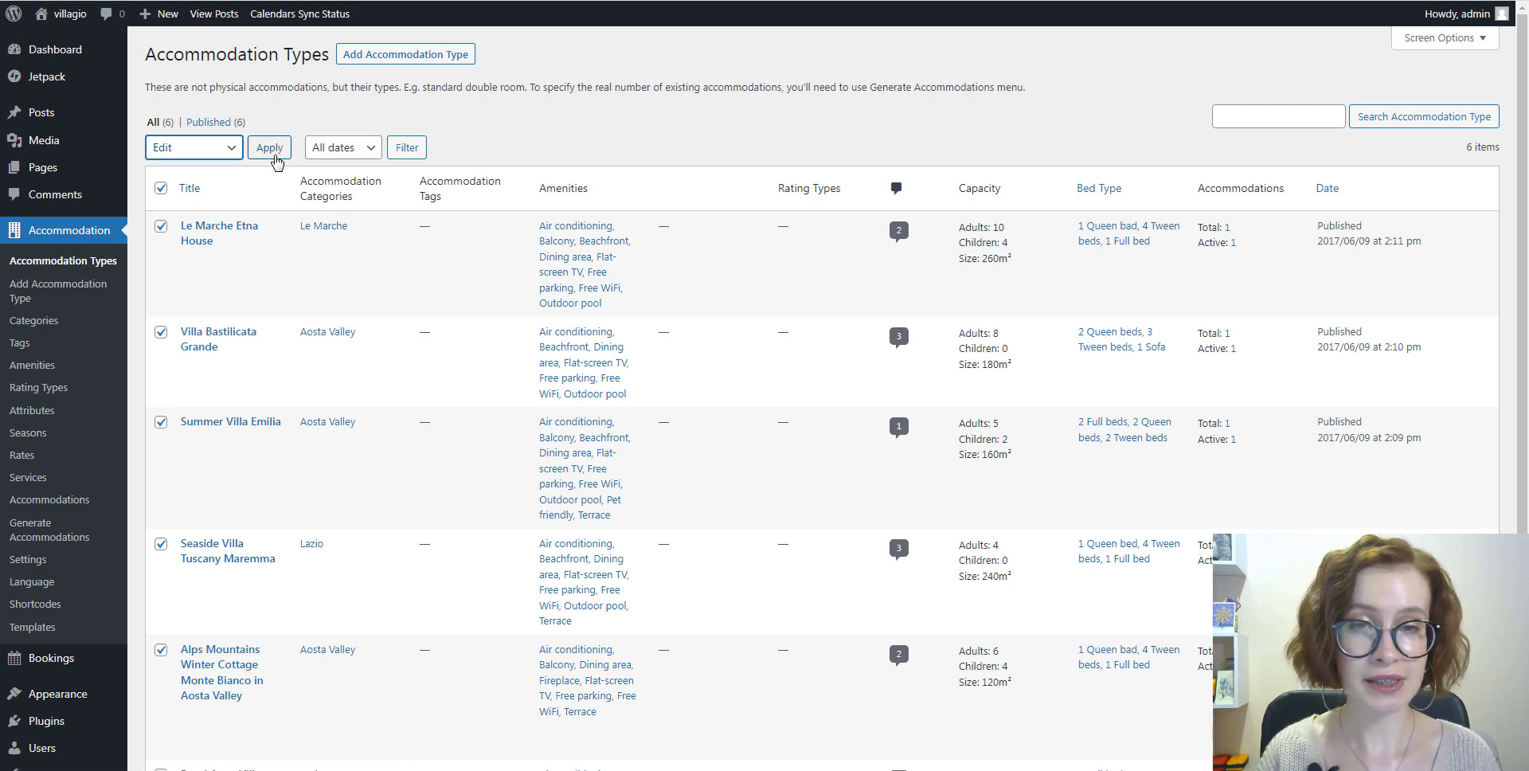
pyautogui.click(270, 148)
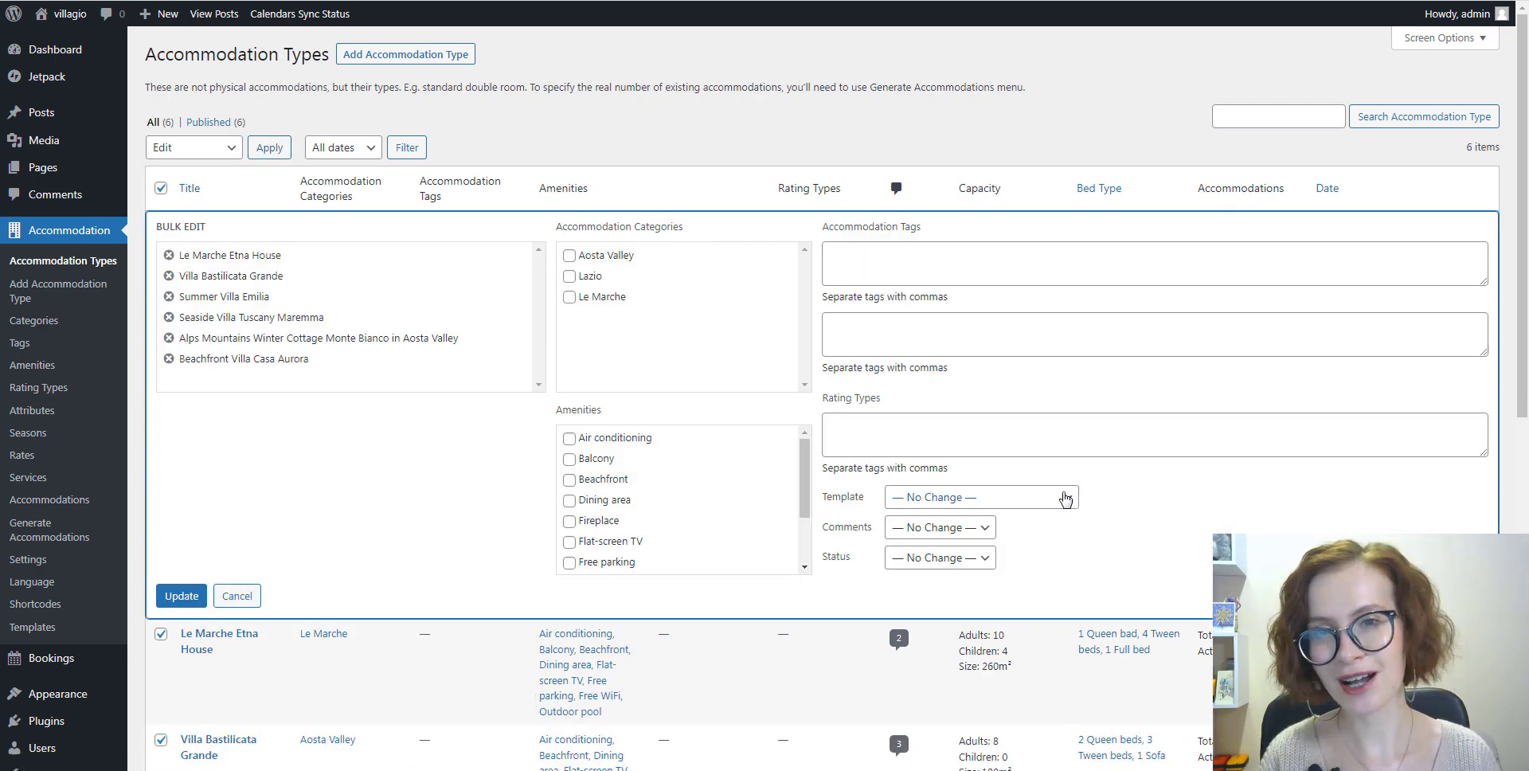
pyautogui.click(1064, 497)
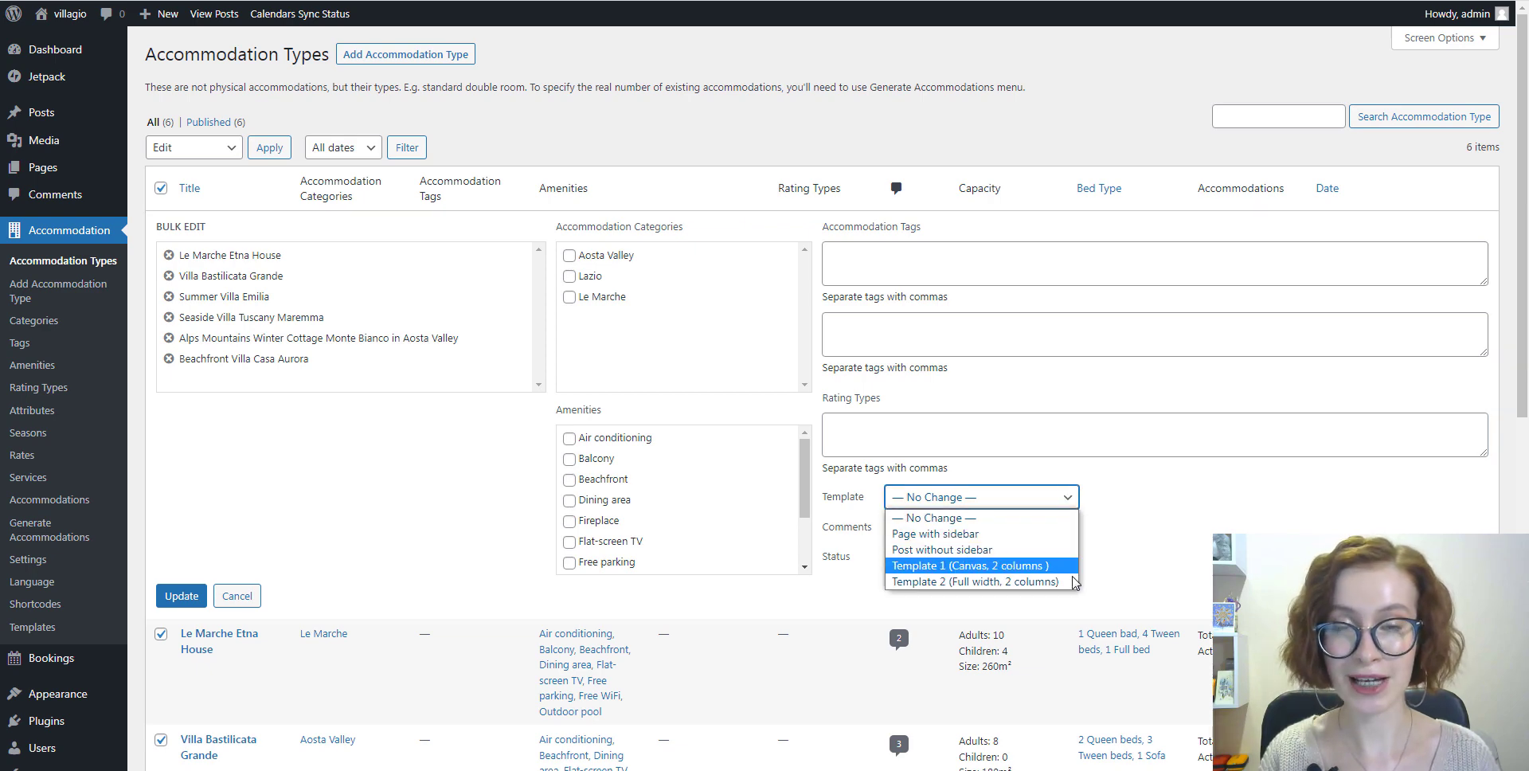
pyautogui.click(974, 582)
pyautogui.scroll(-4, 637, 478)
pyautogui.click(186, 285)
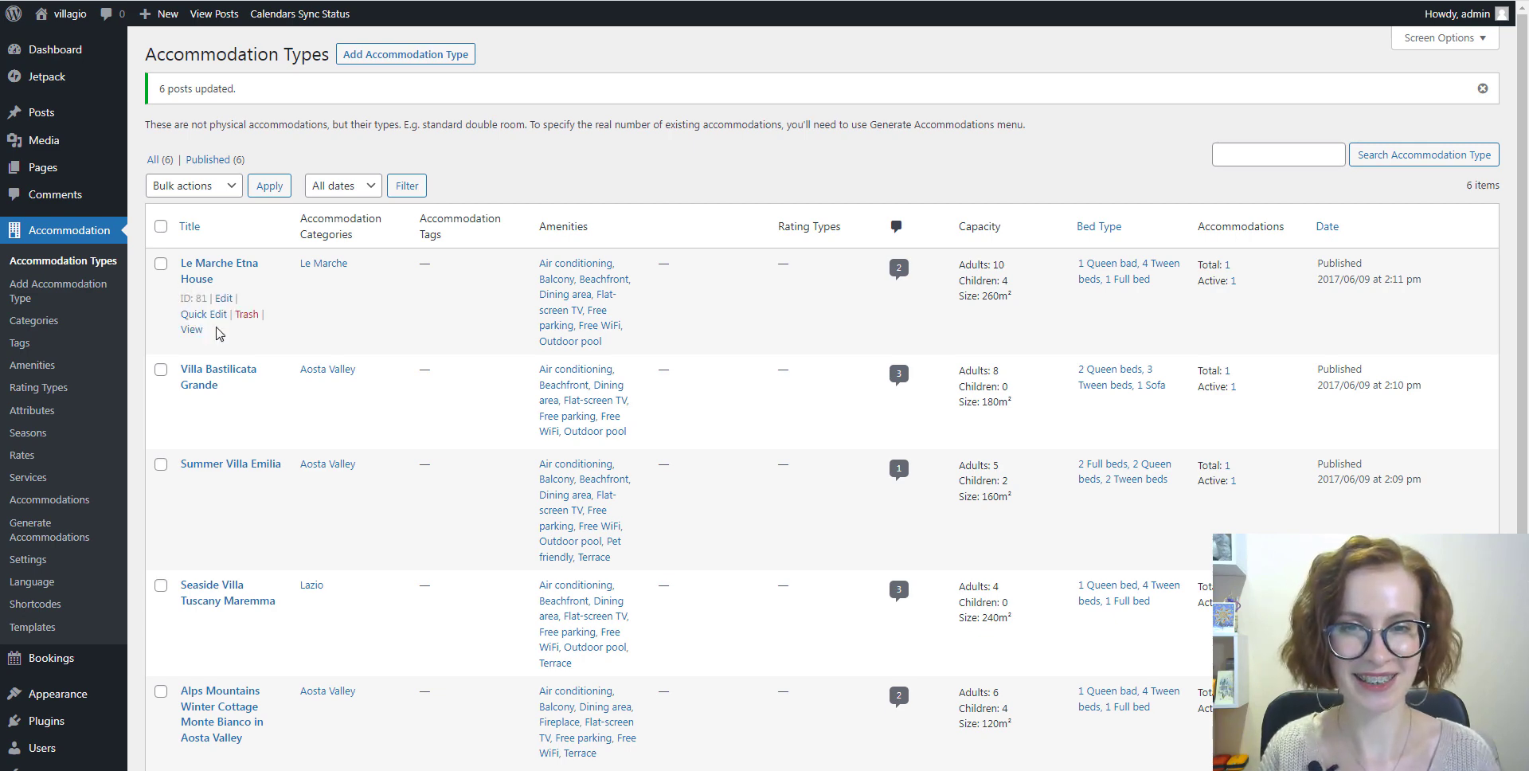
# View the Le Marche Etna House page on the live site to check its template layout
pyautogui.click(189, 327)
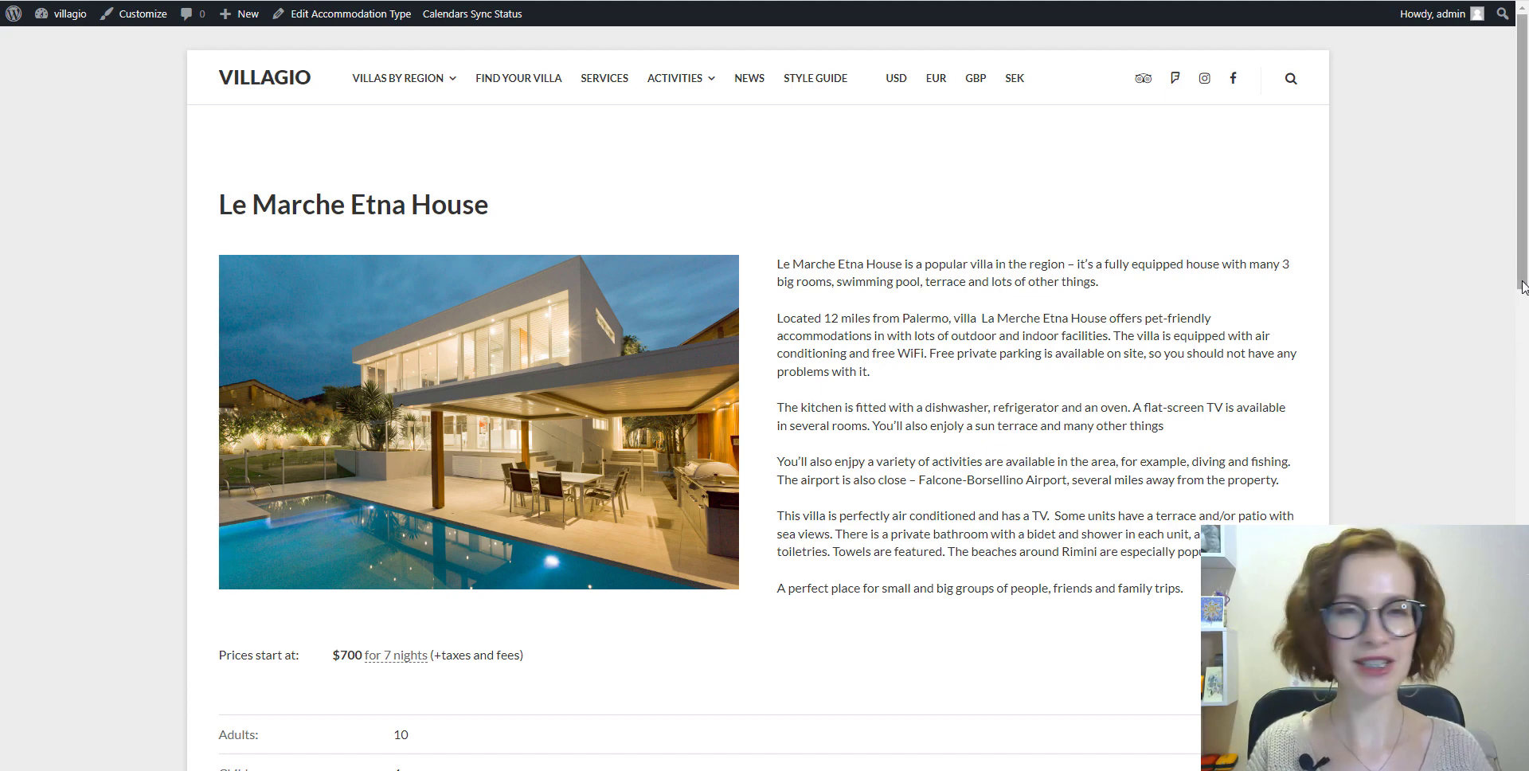
pyautogui.moveTo(1522, 287); pyautogui.dragTo(1441, 282)
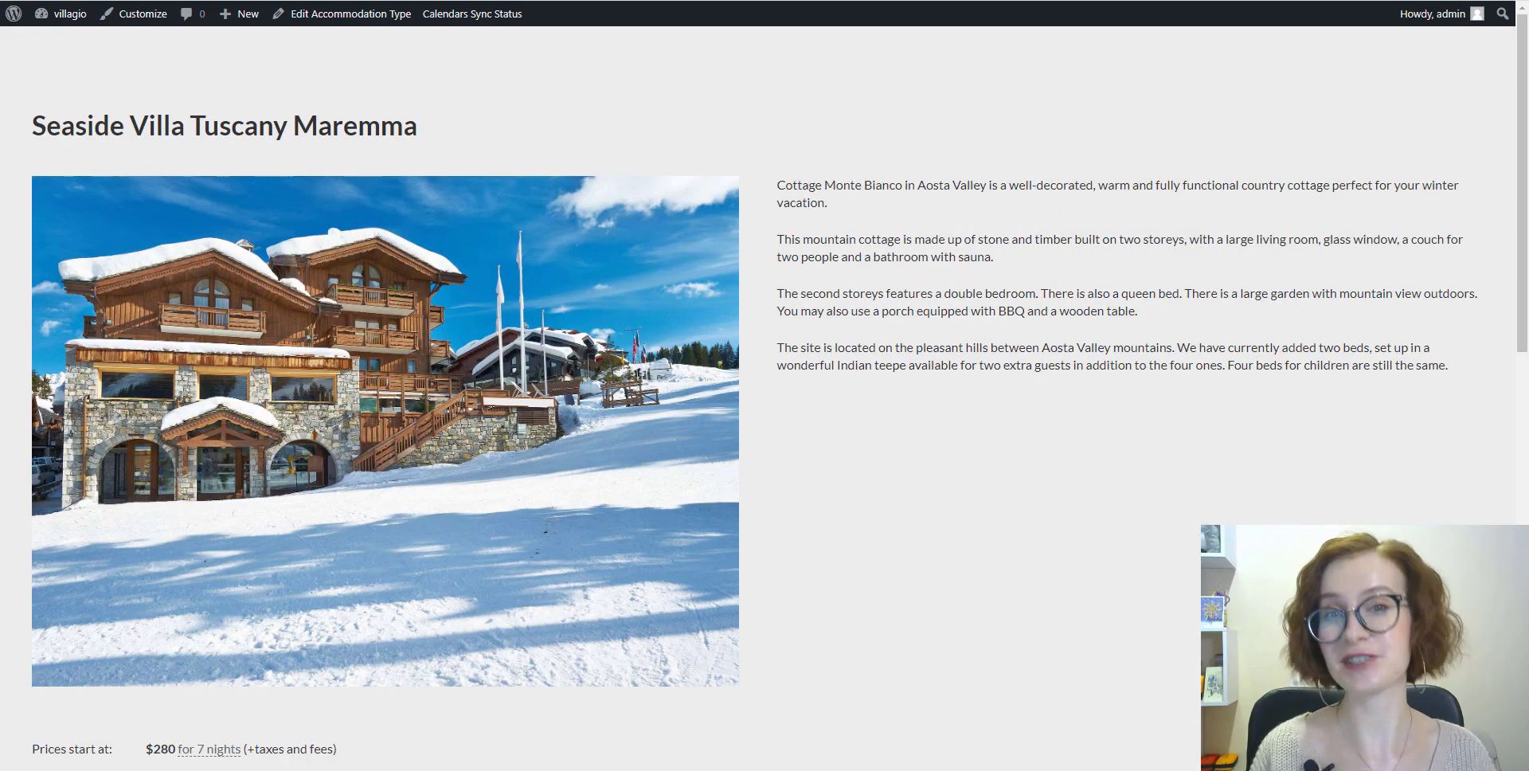
# Review the Seaside Villa Tuscany Maremma page's layout, from title and image through price, attributes, availability calendar and booking form
pyautogui.scroll(-2, 765, 382)
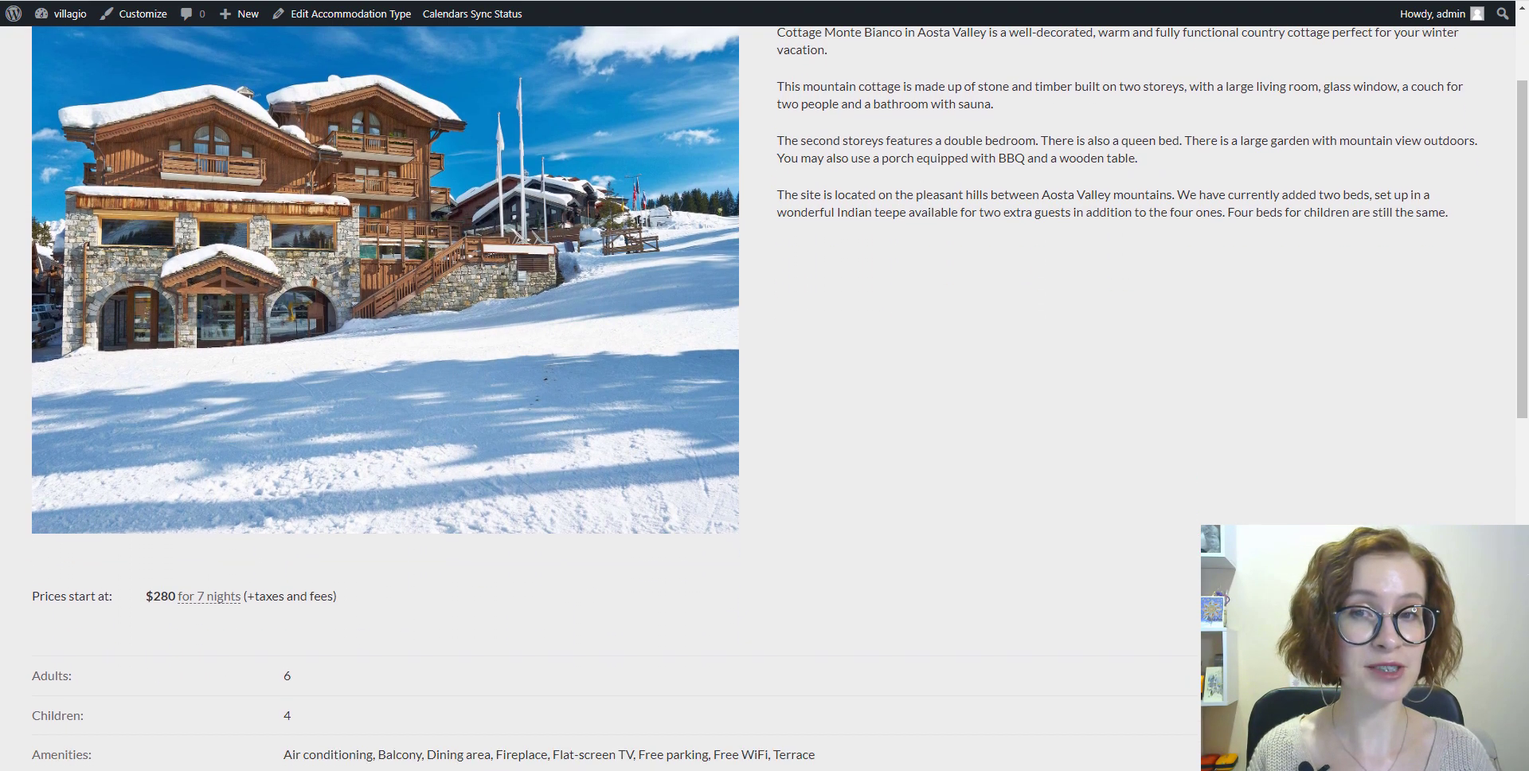
pyautogui.scroll(-4, 764, 383)
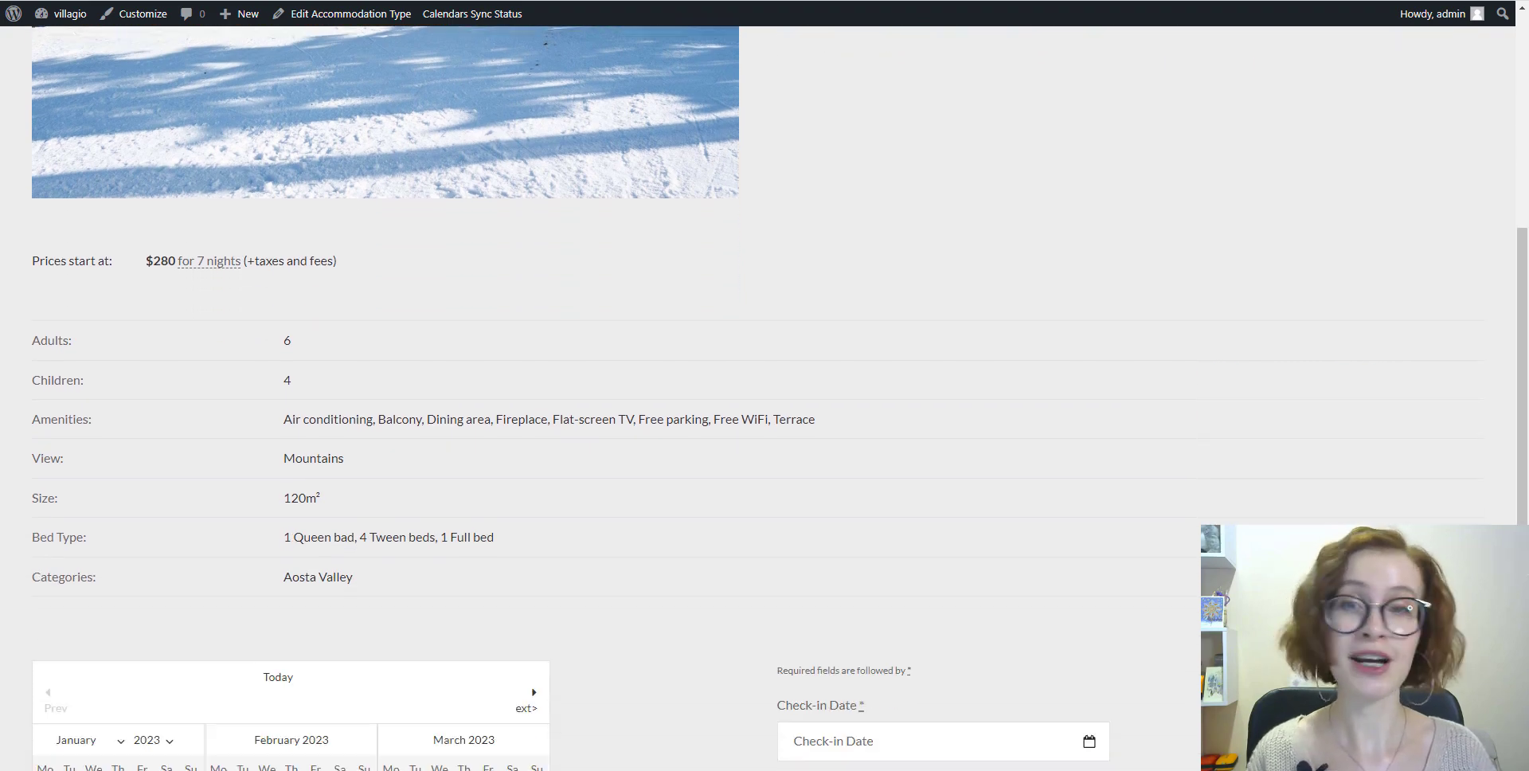
pyautogui.scroll(-4, 764, 382)
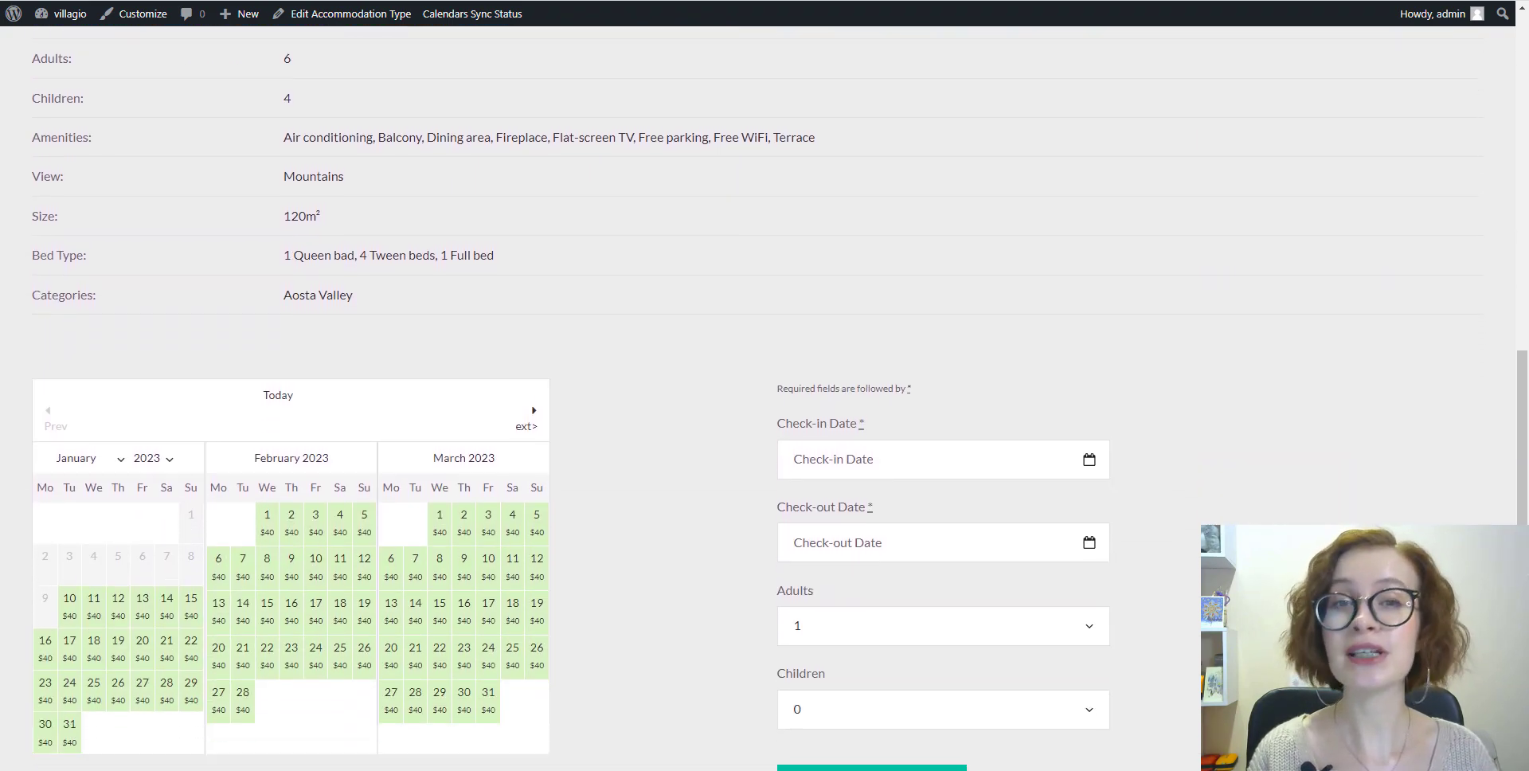
pyautogui.scroll(-2, 765, 383)
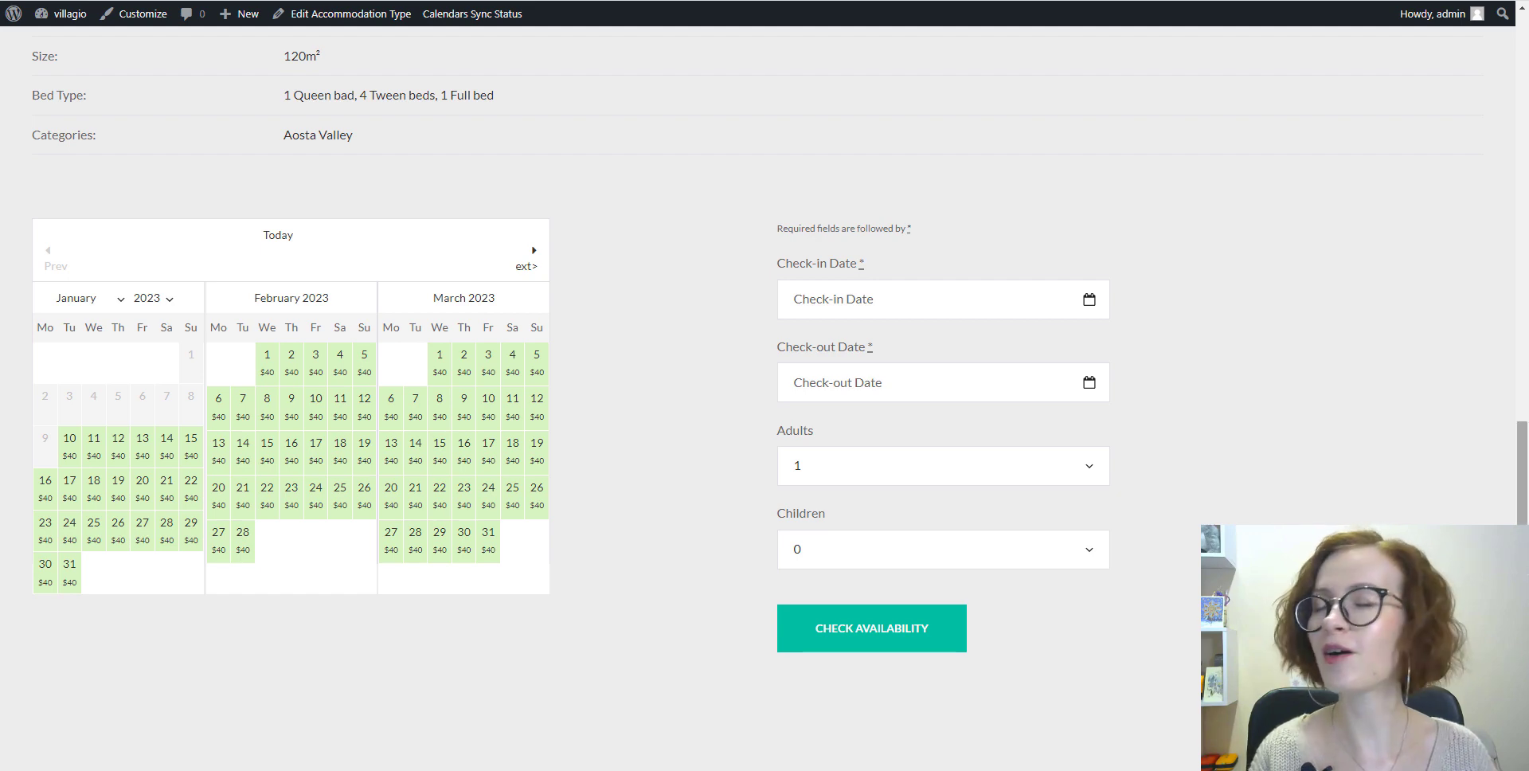
pyautogui.scroll(15, 764, 383)
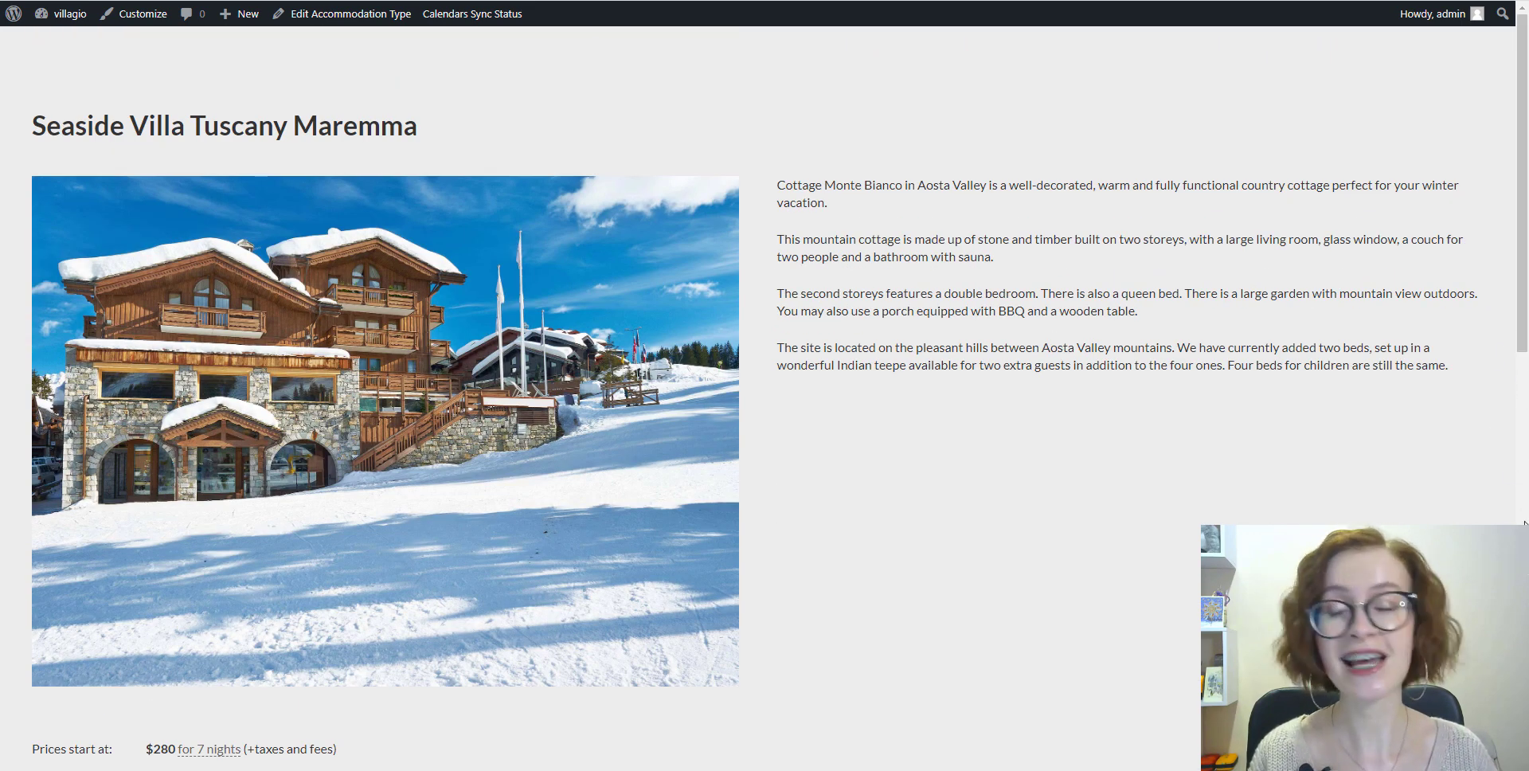